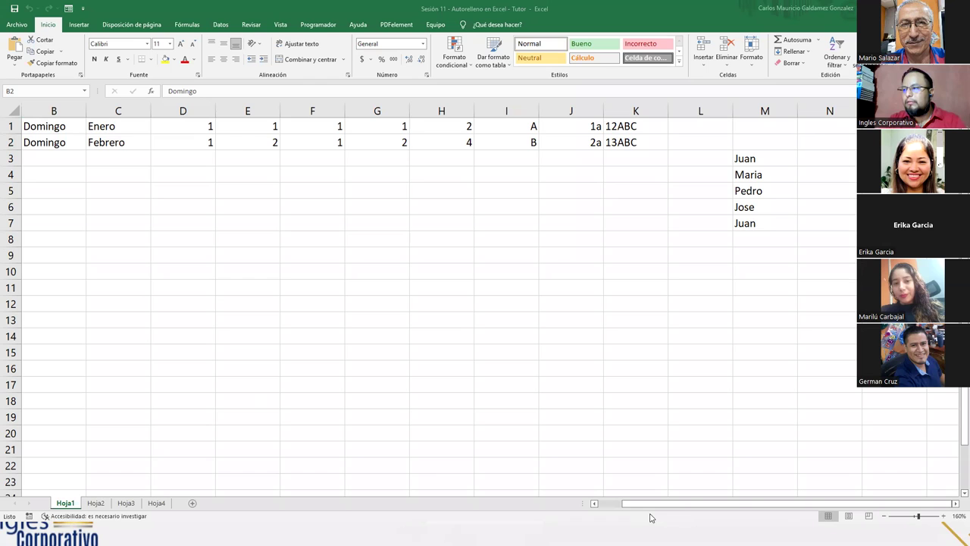
# Step: Empty cells A2 to C2 on Hoja1, removing Lunes, Domingo and Febrero
pyautogui.moveTo(620, 502); pyautogui.dragTo(607, 500)
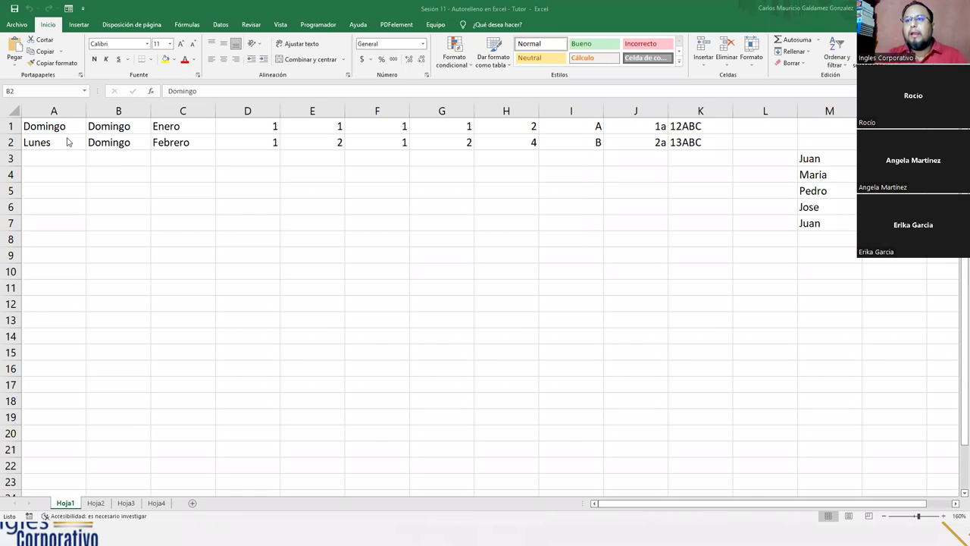
pyautogui.moveTo(59, 143); pyautogui.dragTo(164, 143)
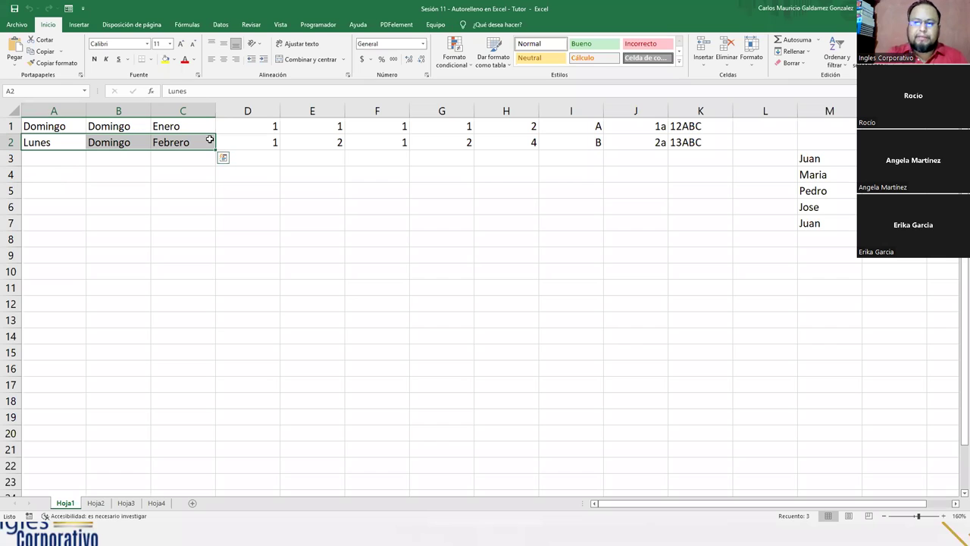
pyautogui.press('Delete')
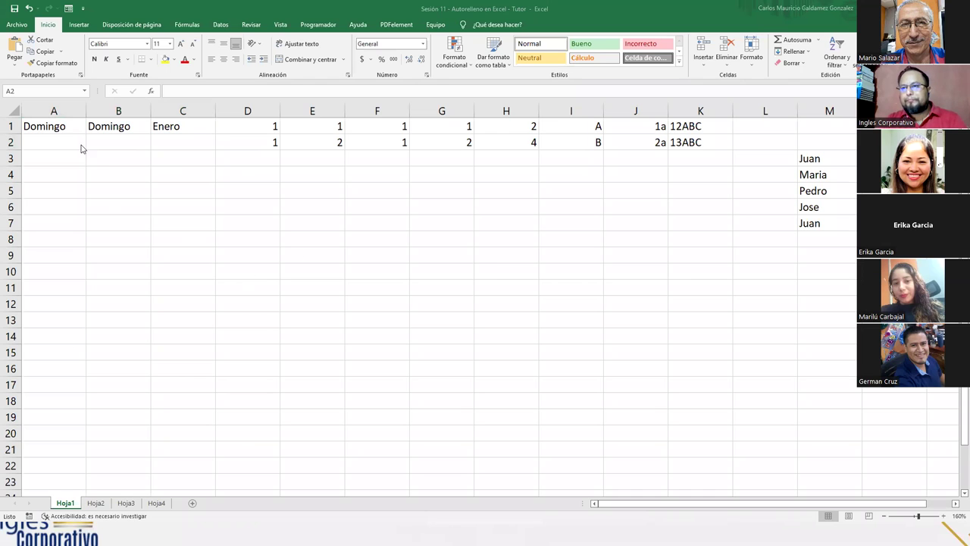
# Step: Extend Domingo in A1 down column A so A2:A7 read Lunes through Sábado
pyautogui.hotkey('shift', 'Right')
pyautogui.hotkey('shift', 'Right')
pyautogui.click(58, 142)
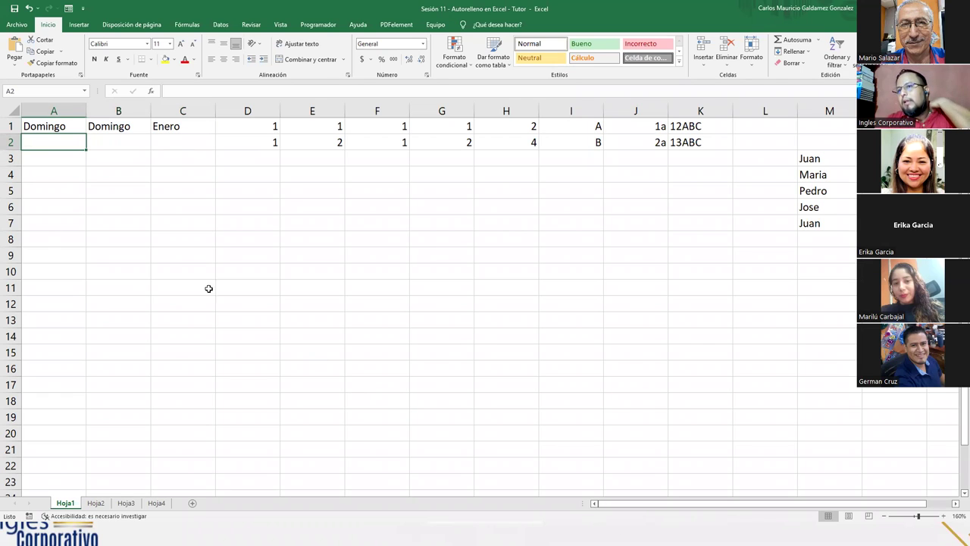
pyautogui.click(54, 128)
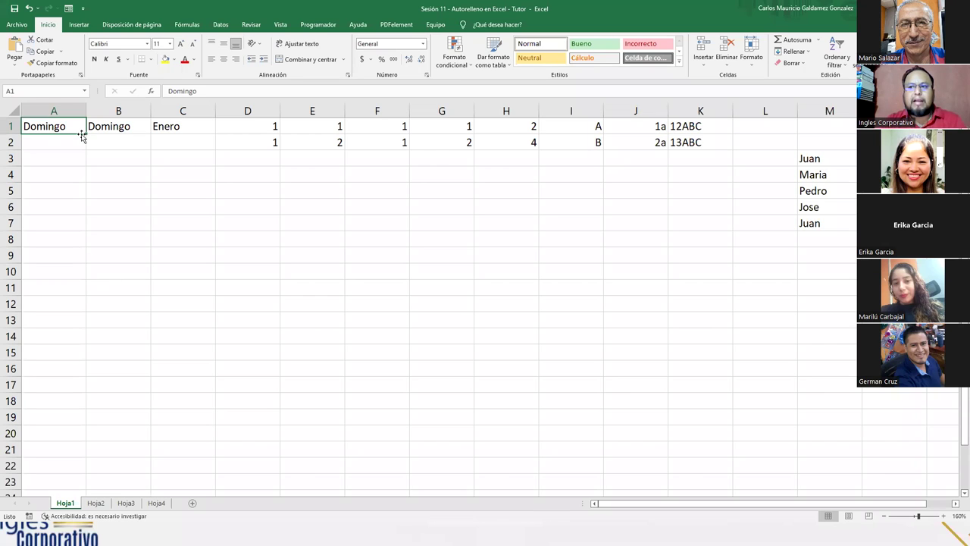
pyautogui.moveTo(86, 135); pyautogui.dragTo(87, 149)
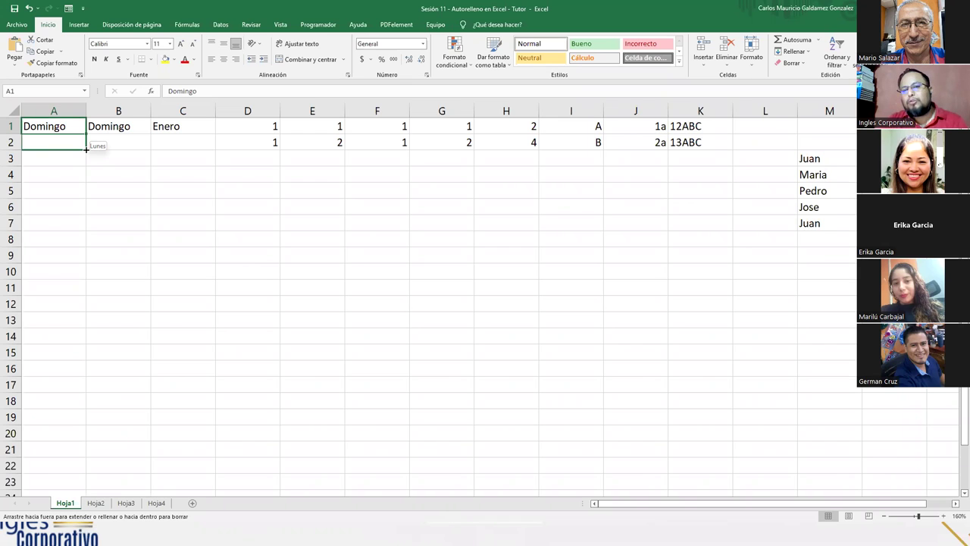
pyautogui.moveTo(86, 149); pyautogui.dragTo(84, 228)
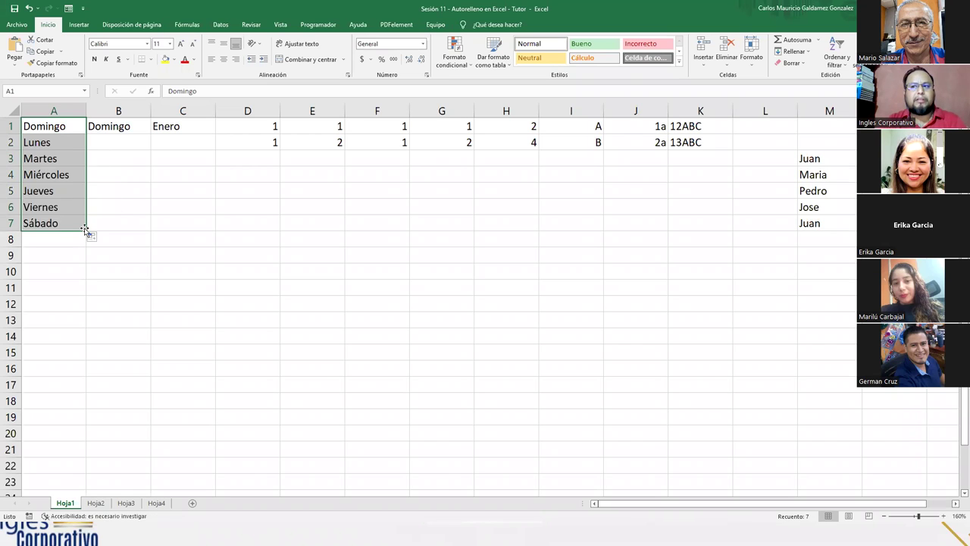
pyautogui.click(54, 191)
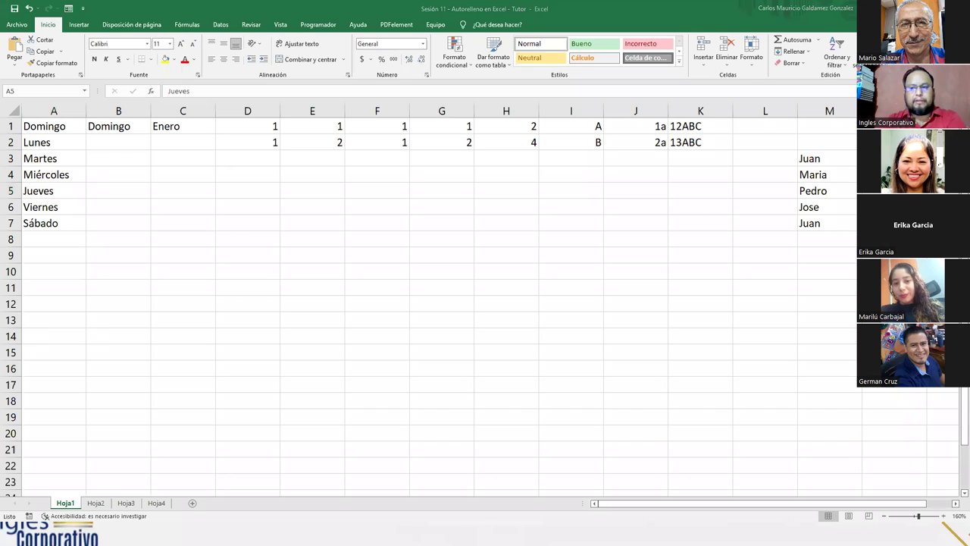
pyautogui.click(47, 257)
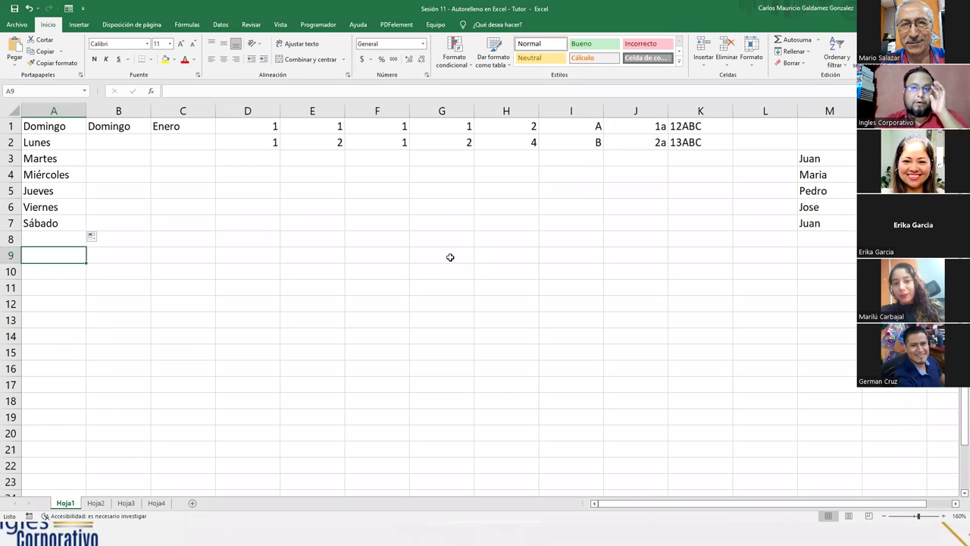
# Step: Enter Lunes in A9 and autofill it down to Viernes in A13
pyautogui.write('Lunes')
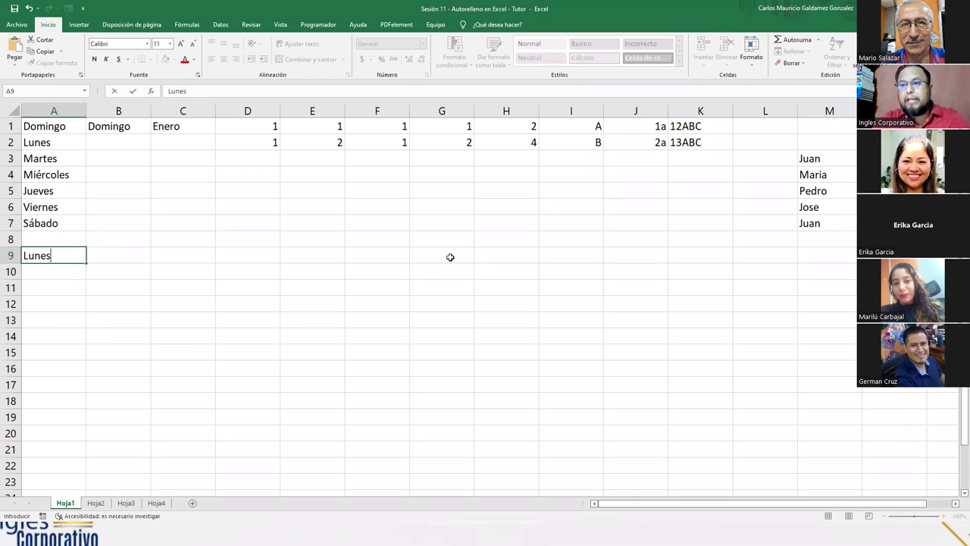
pyautogui.press('Return')
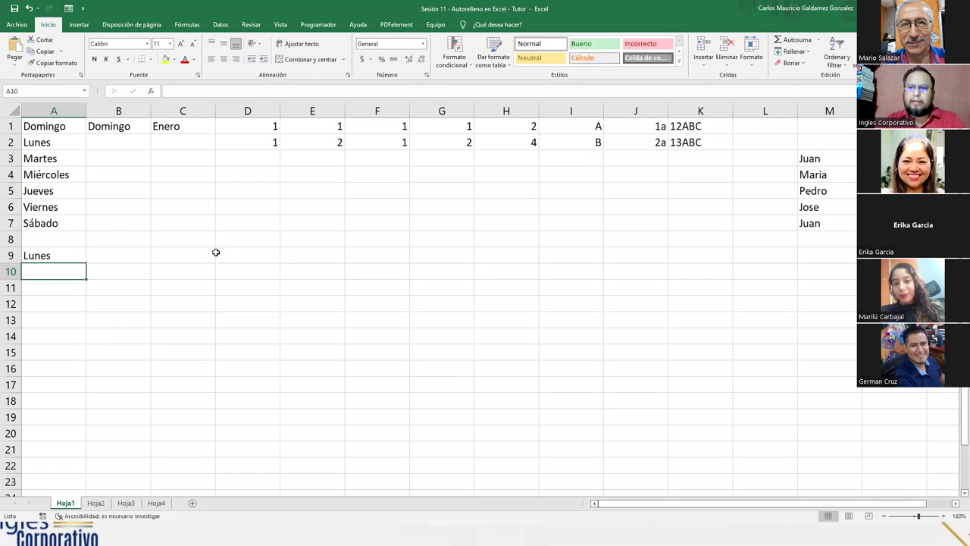
pyautogui.click(73, 256)
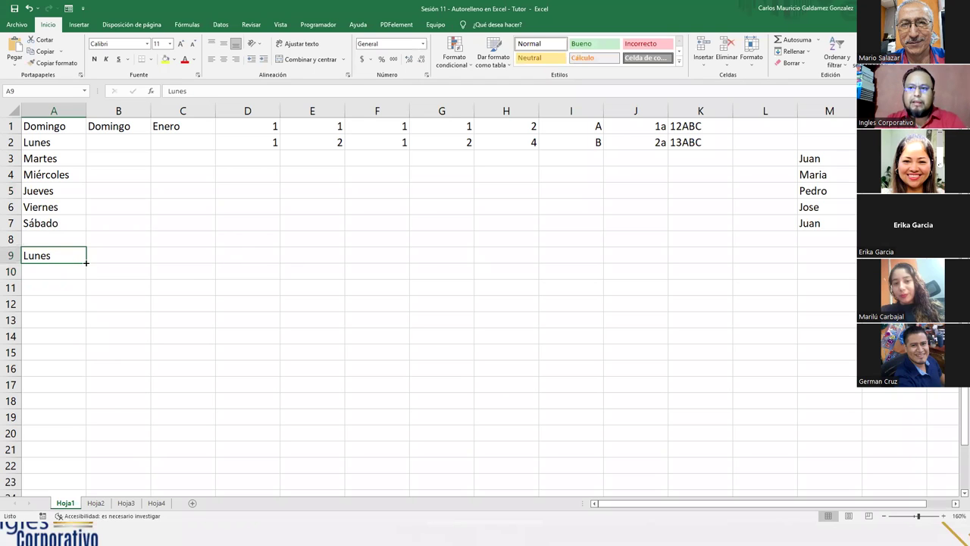
pyautogui.moveTo(86, 263); pyautogui.dragTo(77, 331)
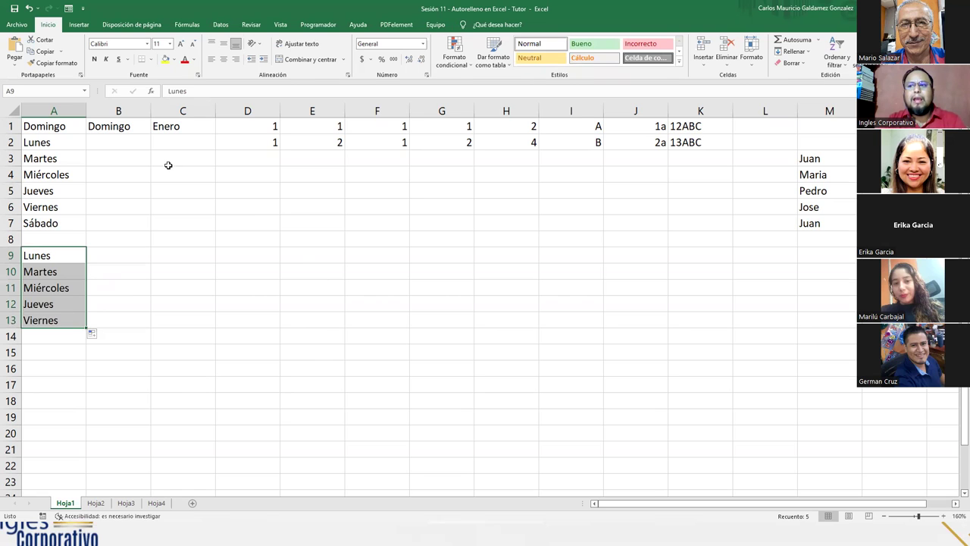
# Step: Begin entering Domingo in B2, below the Domingo in B1
pyautogui.click(126, 127)
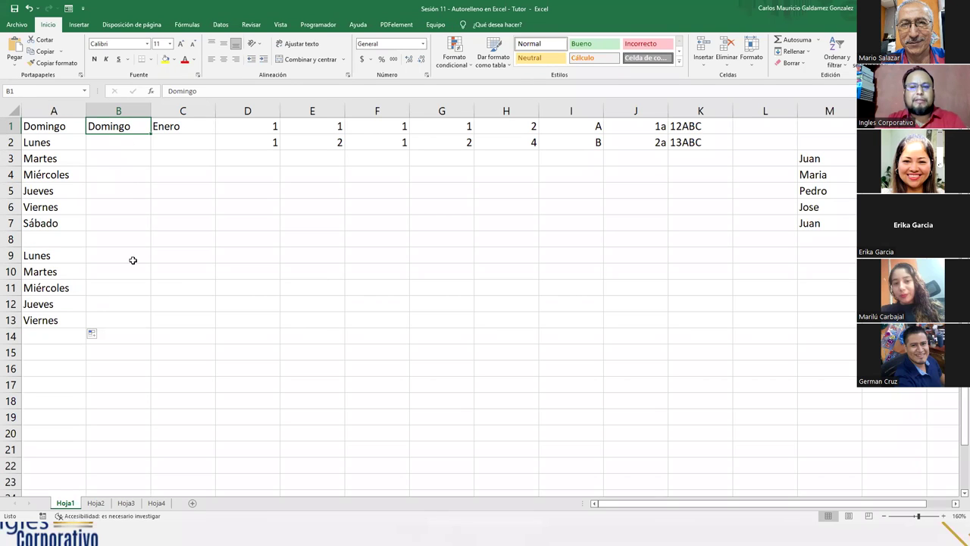
pyautogui.click(124, 144)
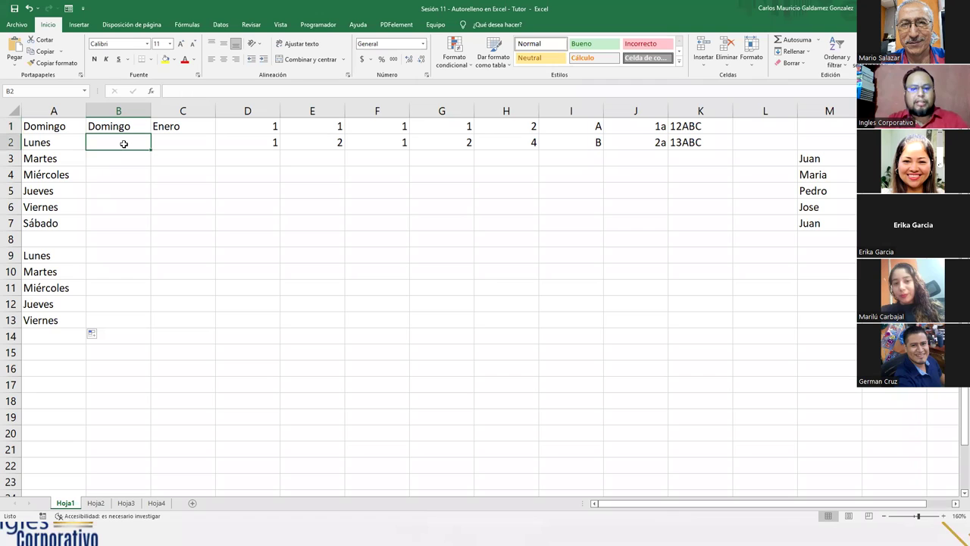
pyautogui.write('D')
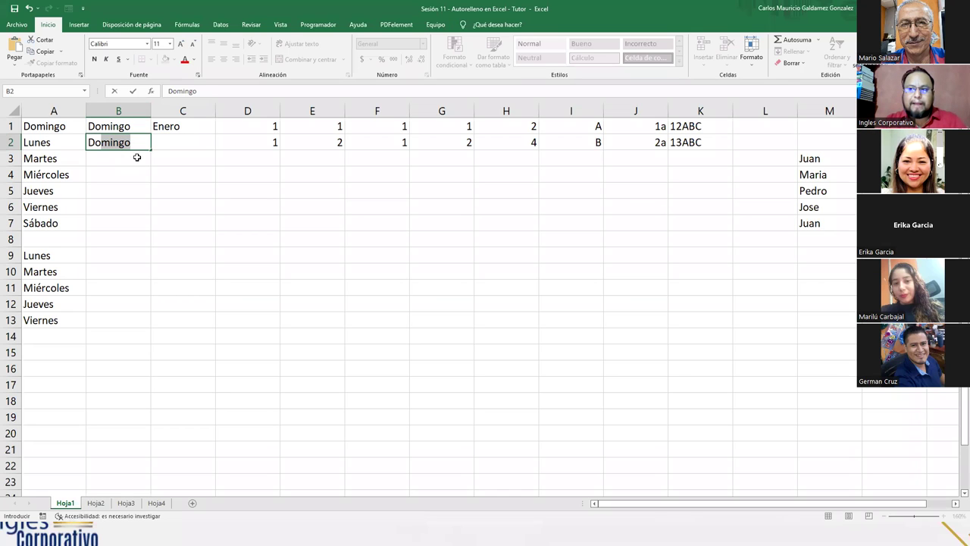
pyautogui.press('Escape')
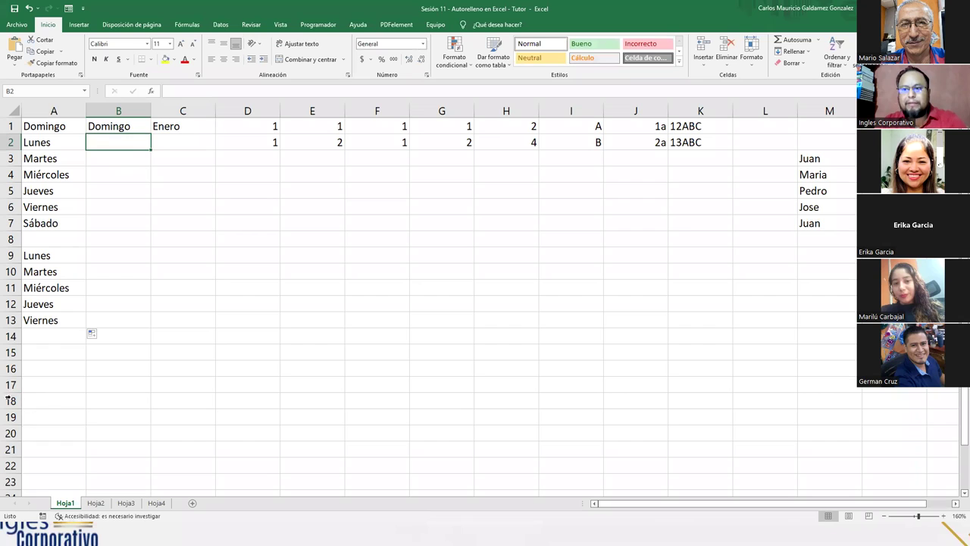
pyautogui.click(35, 399)
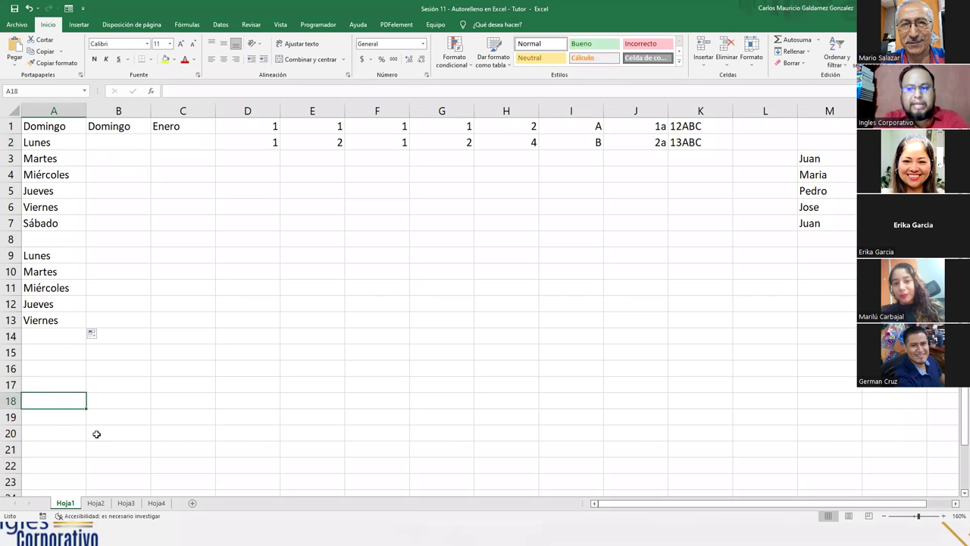
pyautogui.write('Vie')
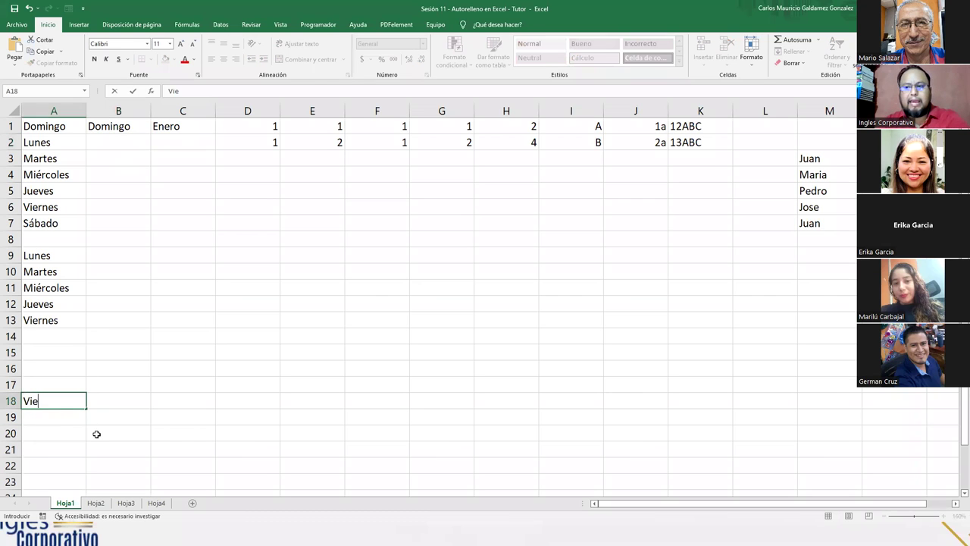
pyautogui.write('rn')
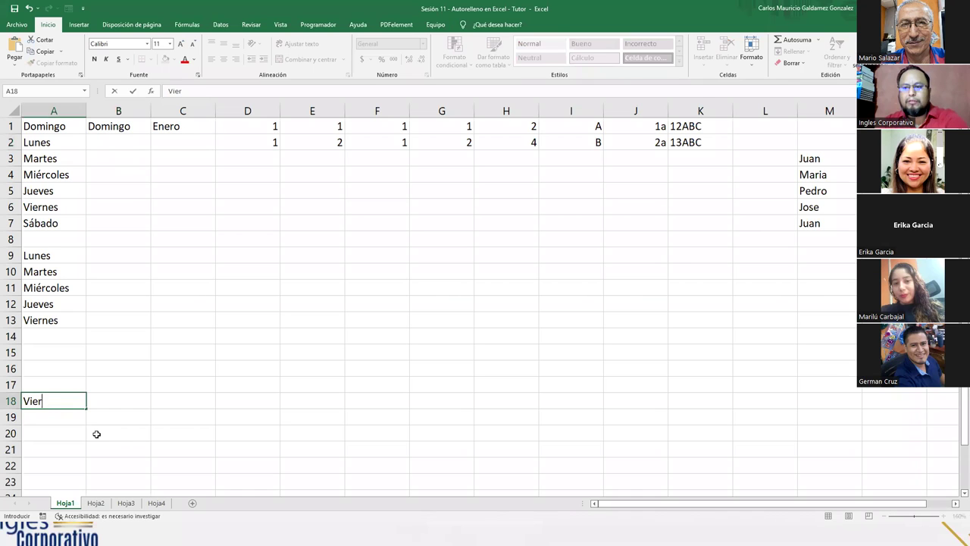
pyautogui.press('Escape')
pyautogui.press('Up')
pyautogui.press('Up')
pyautogui.press('Up')
pyautogui.press('Up')
pyautogui.write('V')
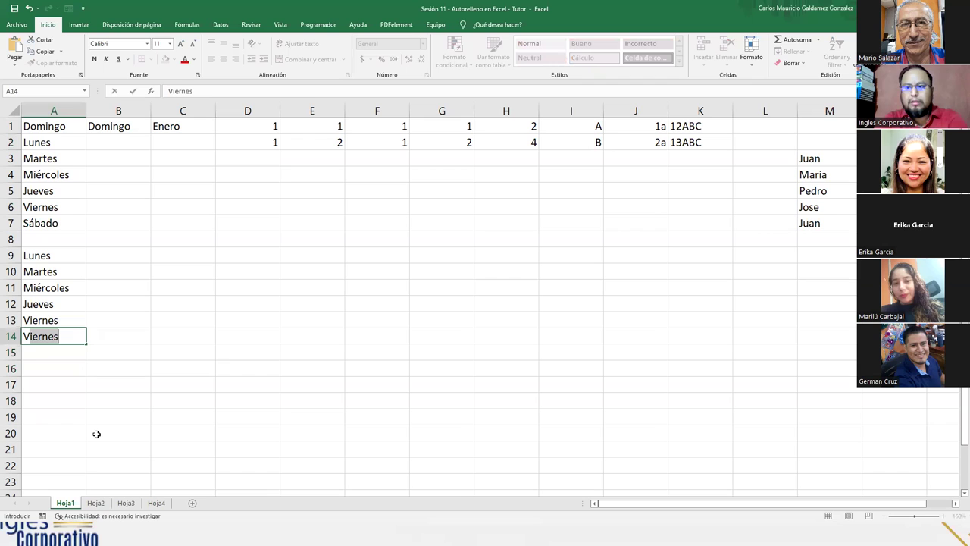
pyautogui.write('iernes')
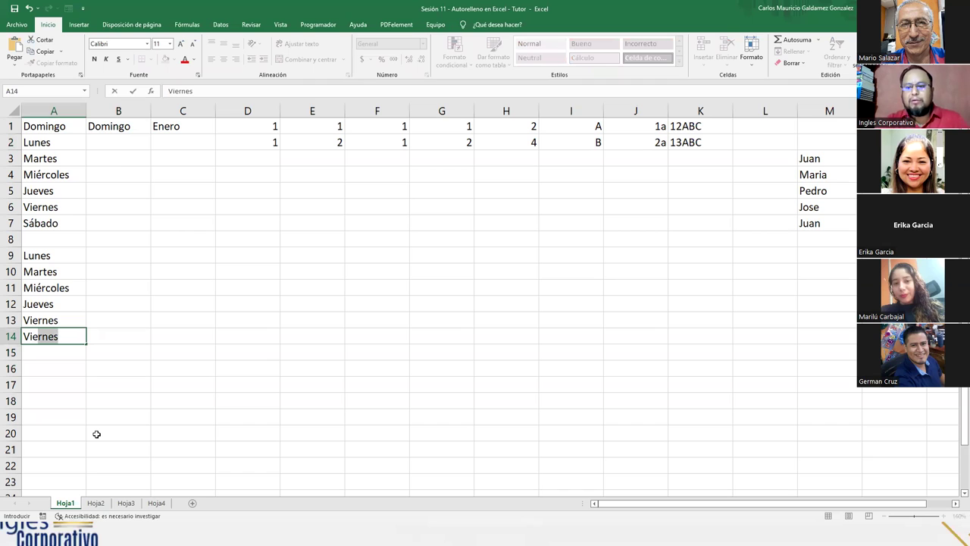
pyautogui.press('Return')
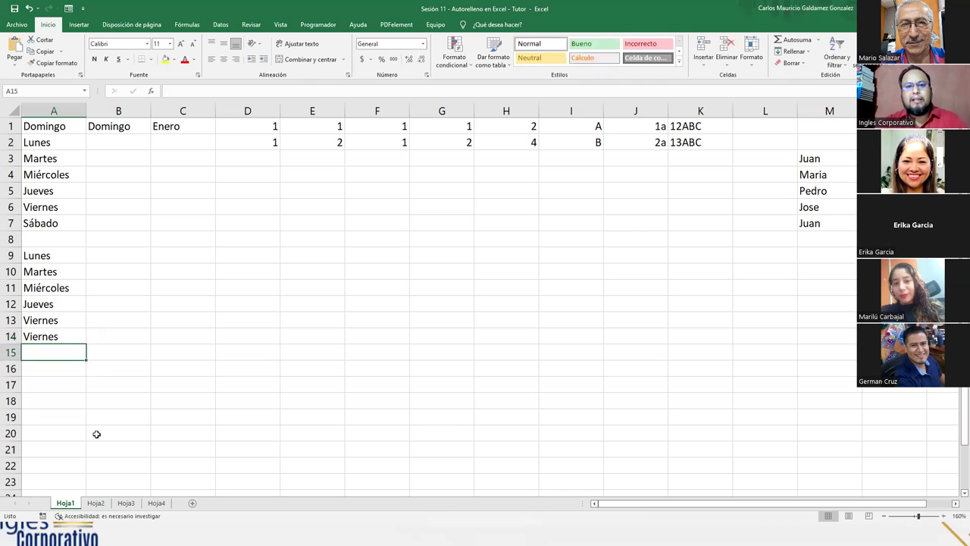
pyautogui.write('Vie')
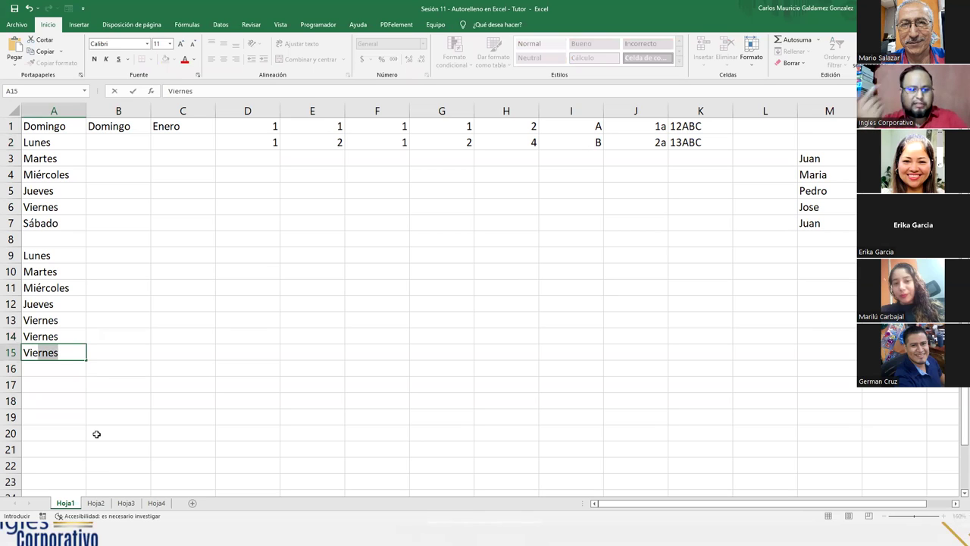
pyautogui.write('na')
pyautogui.press('Return')
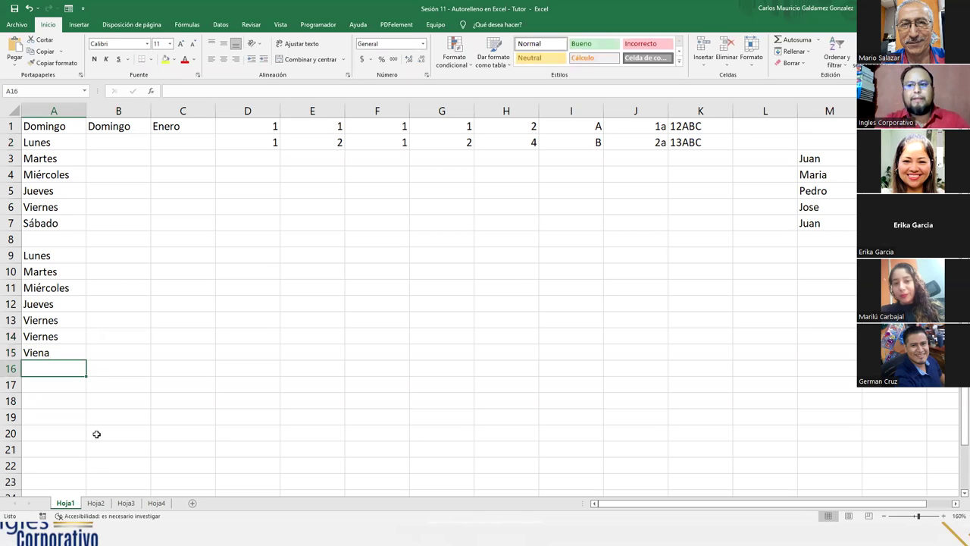
pyautogui.moveTo(54, 337); pyautogui.dragTo(57, 352)
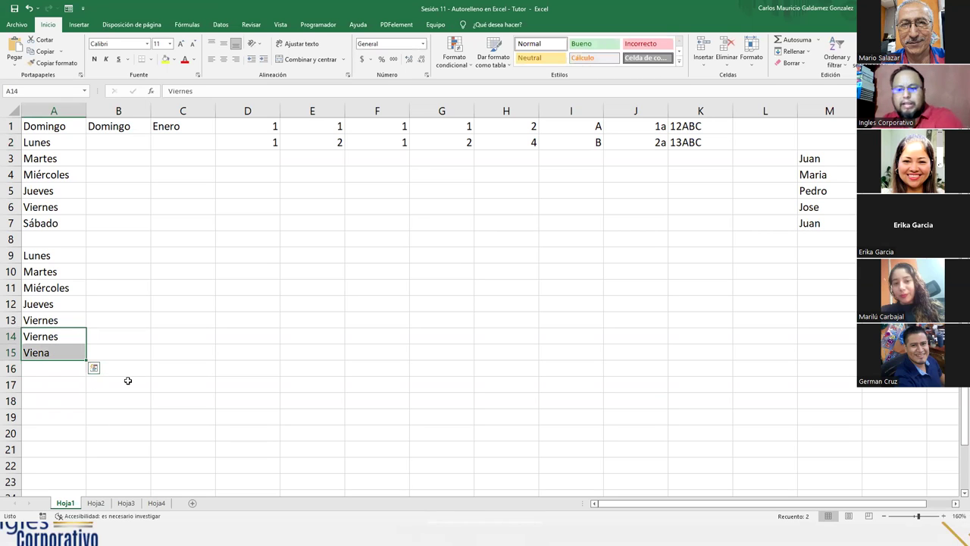
pyautogui.press('Delete')
pyautogui.click(119, 129)
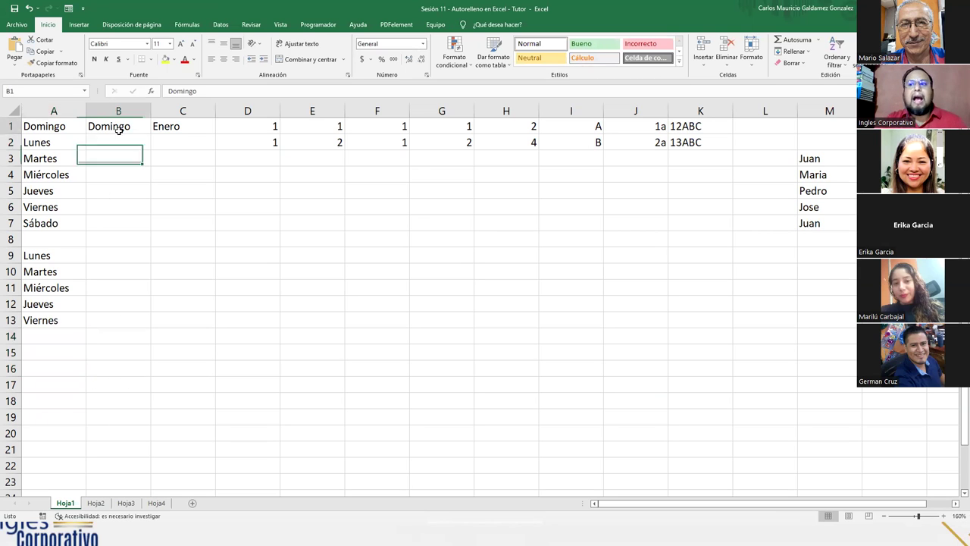
# Step: Enter Domingo in B2, copy B1:B2 down column B, then clear the extra copies in B8:B13
pyautogui.click(133, 142)
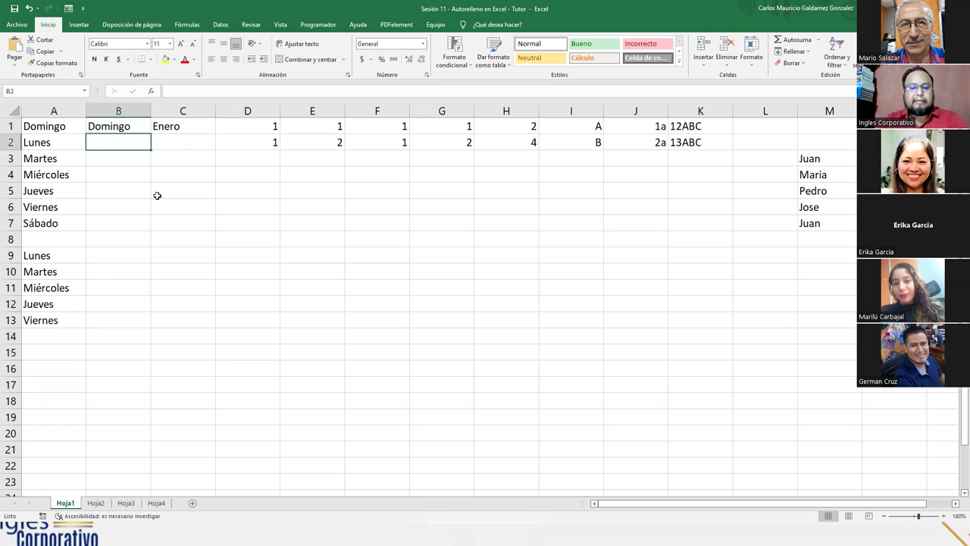
pyautogui.write('Domingo')
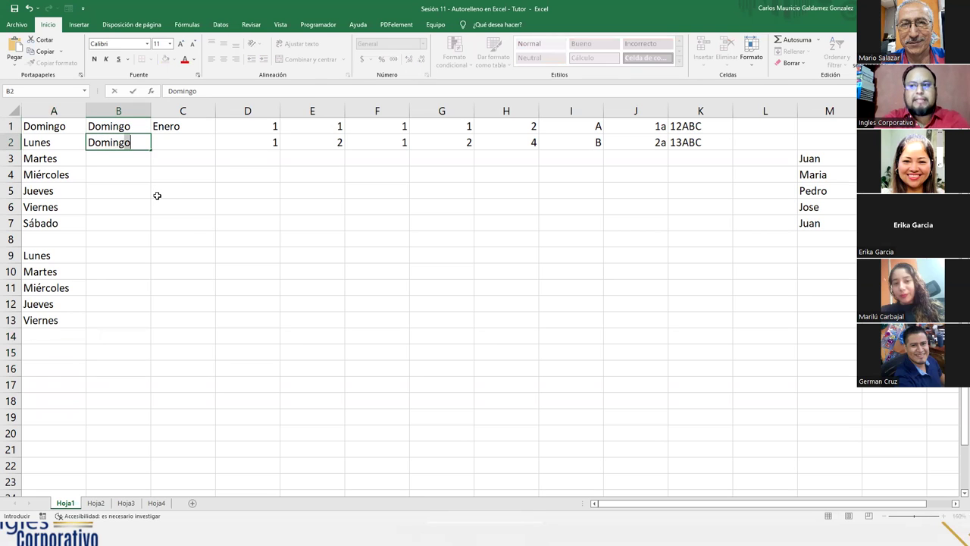
pyautogui.press('Return')
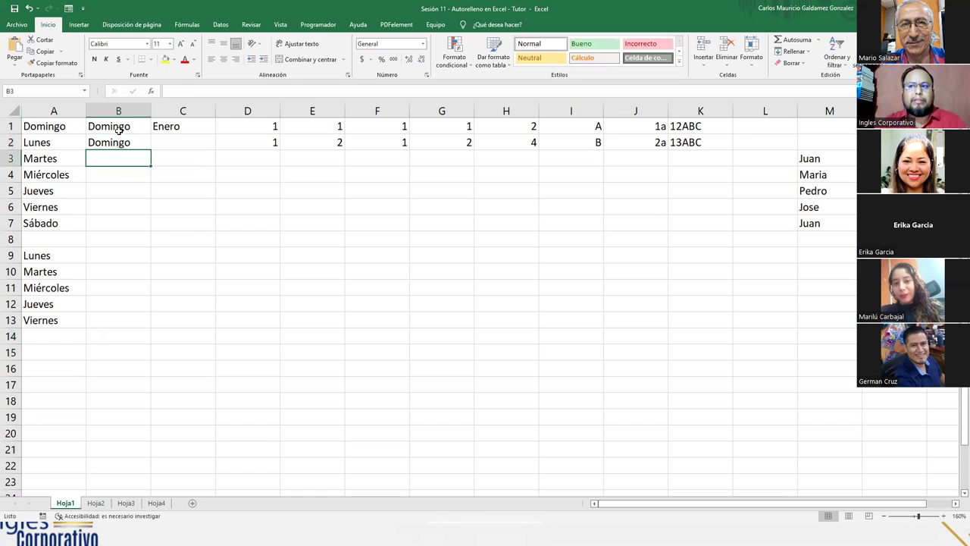
pyautogui.moveTo(118, 128); pyautogui.dragTo(120, 144)
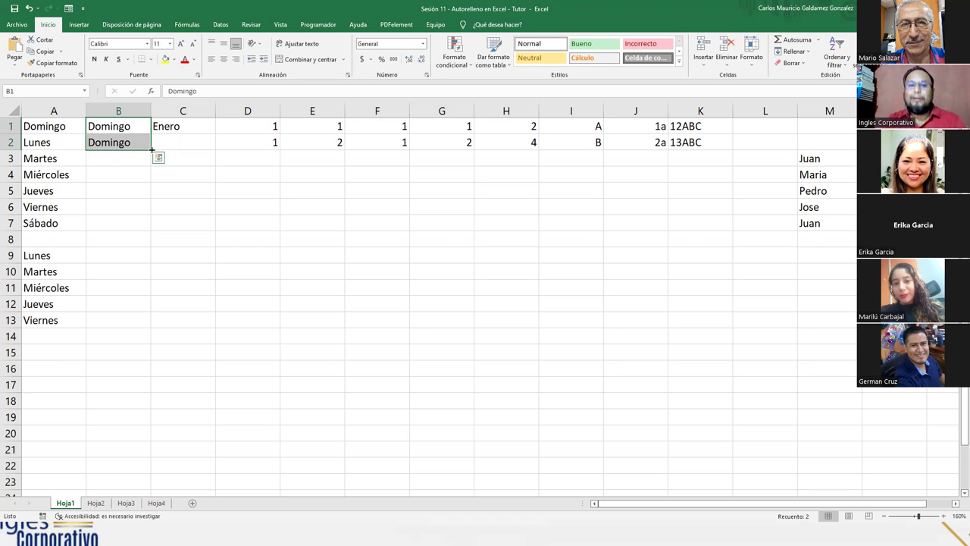
pyautogui.moveTo(152, 150); pyautogui.dragTo(142, 323)
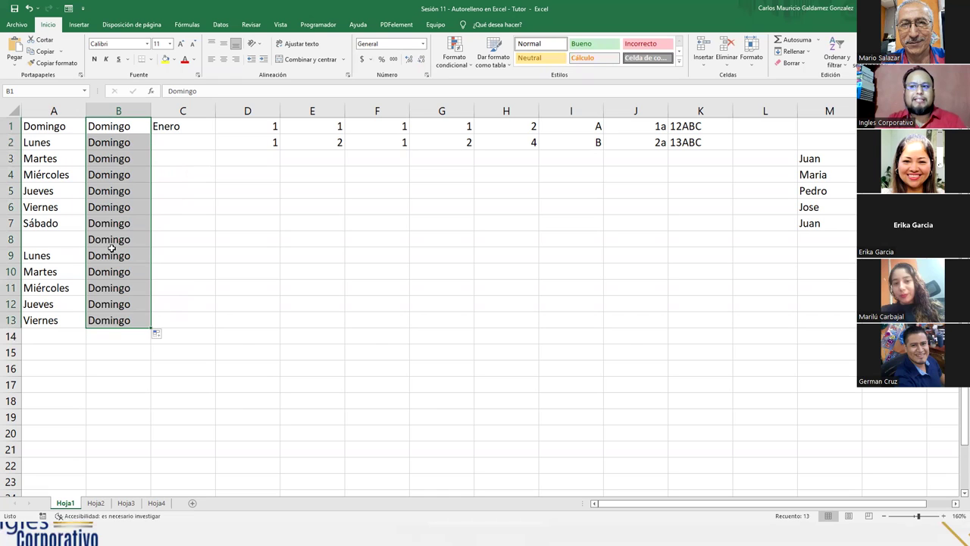
pyautogui.moveTo(109, 240); pyautogui.dragTo(119, 318)
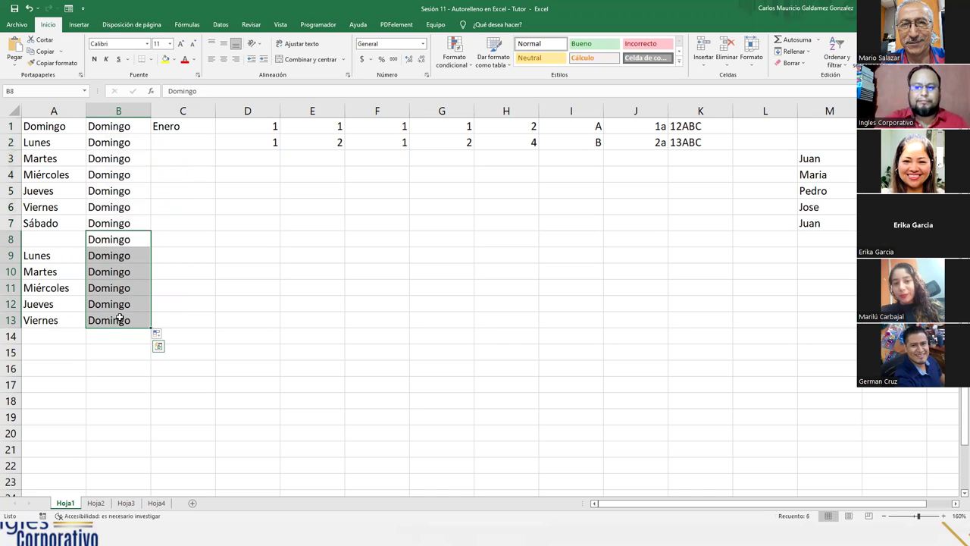
pyautogui.press('Delete')
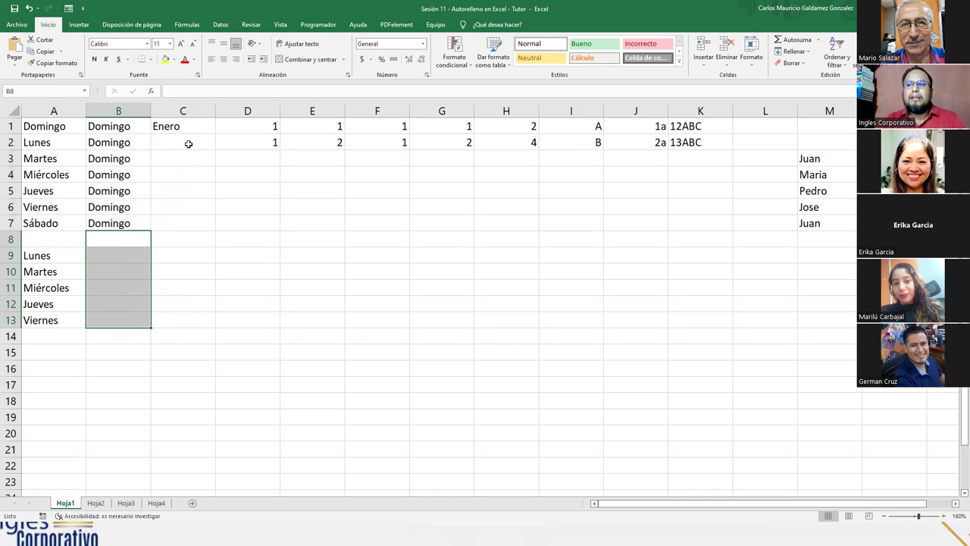
# Step: Extend Enero in C1 into a month series ending with Diciembre in C12
pyautogui.click(189, 143)
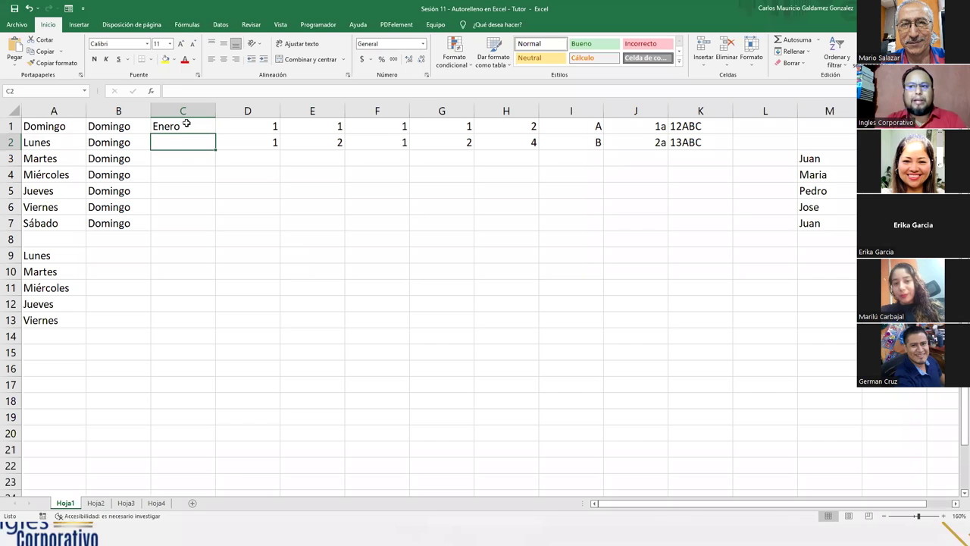
pyautogui.click(186, 125)
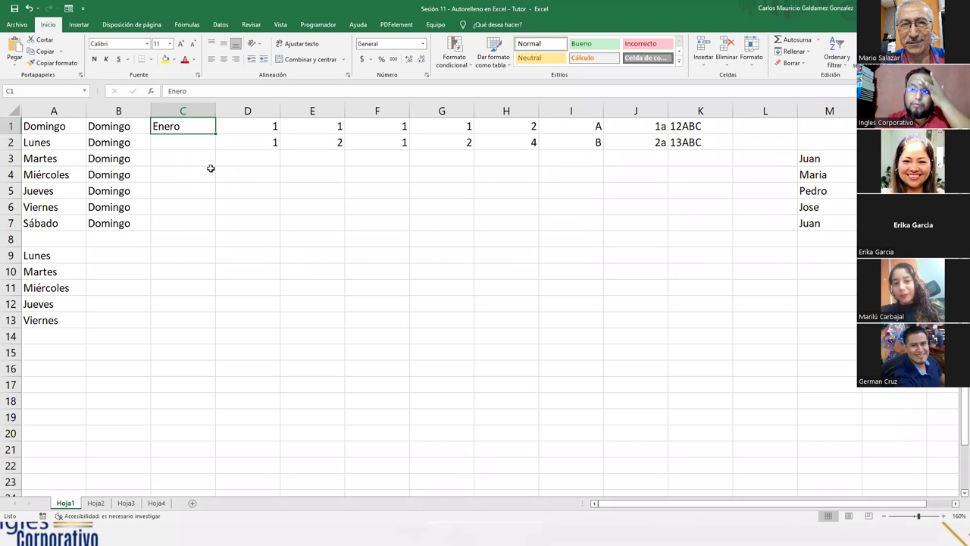
pyautogui.moveTo(215, 134); pyautogui.dragTo(203, 304)
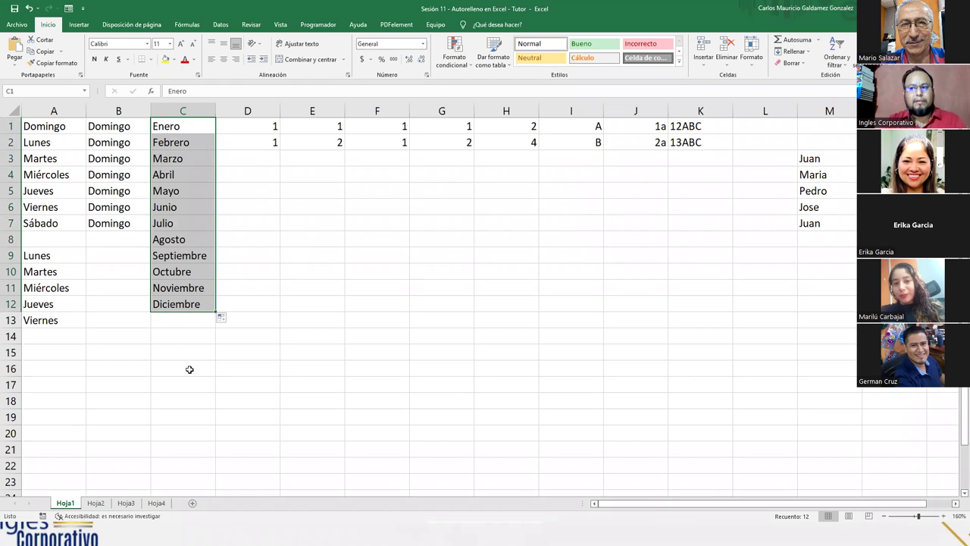
# Step: Enter Abril in C15 and autofill the months down to Marzo in C26
pyautogui.click(184, 351)
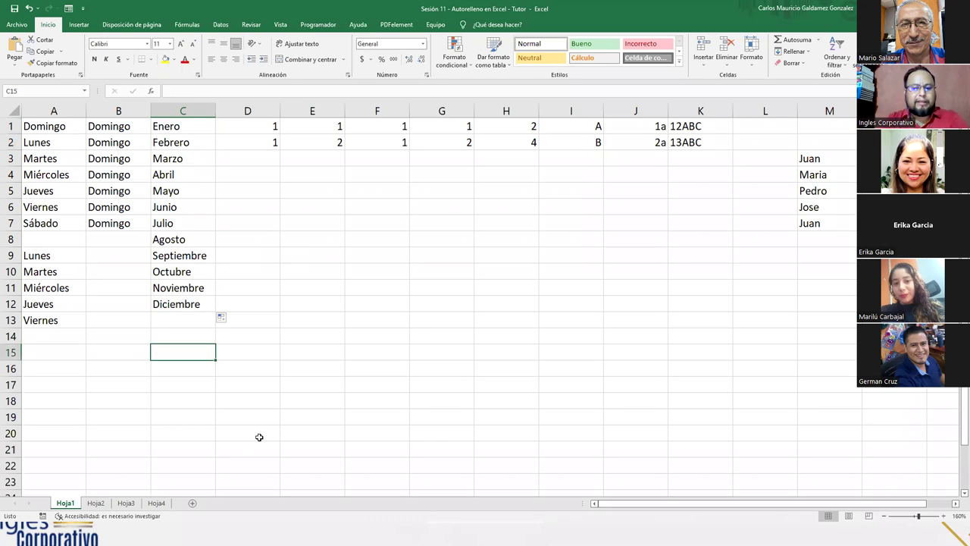
pyautogui.write('Abril')
pyautogui.press('Return')
pyautogui.press('Up')
pyautogui.scroll(-3, 223, 298)
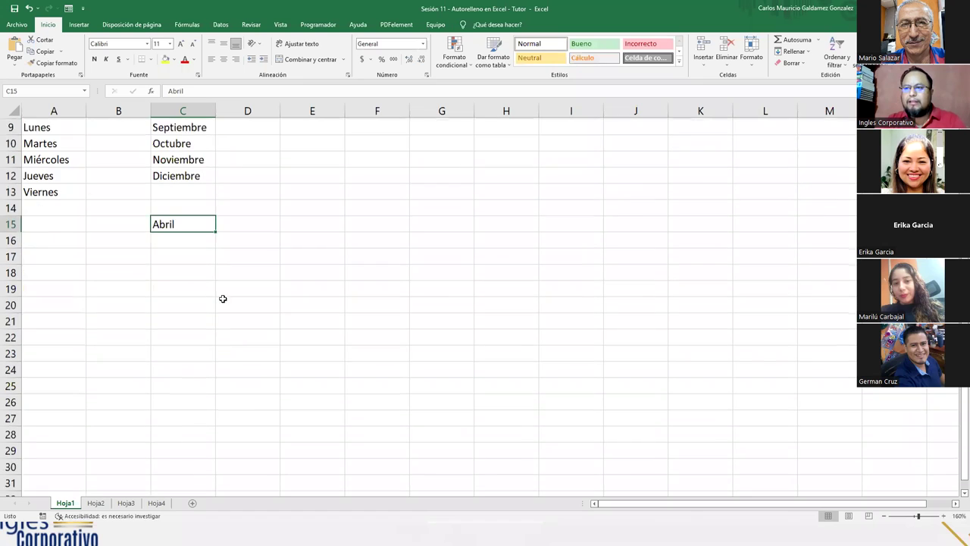
pyautogui.moveTo(213, 221); pyautogui.dragTo(193, 398)
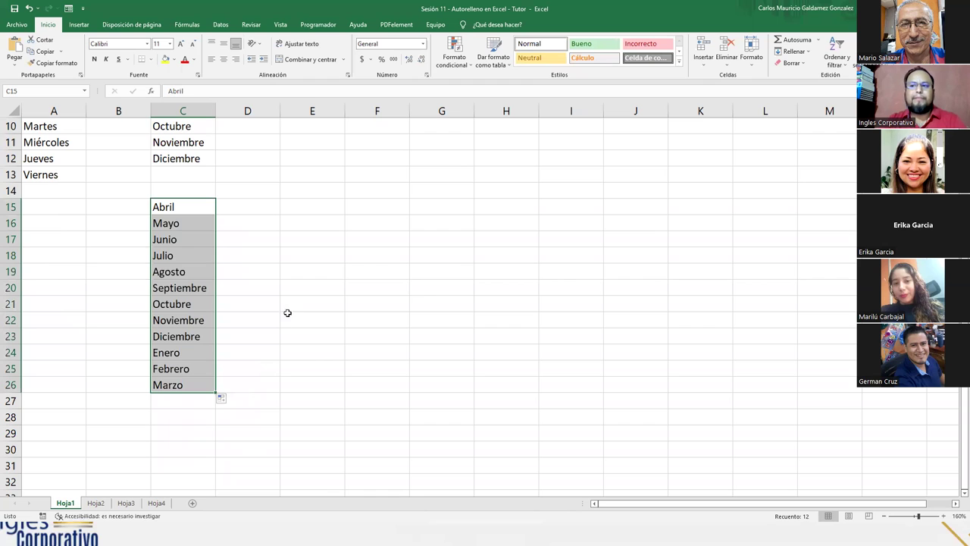
pyautogui.scroll(2, 283, 299)
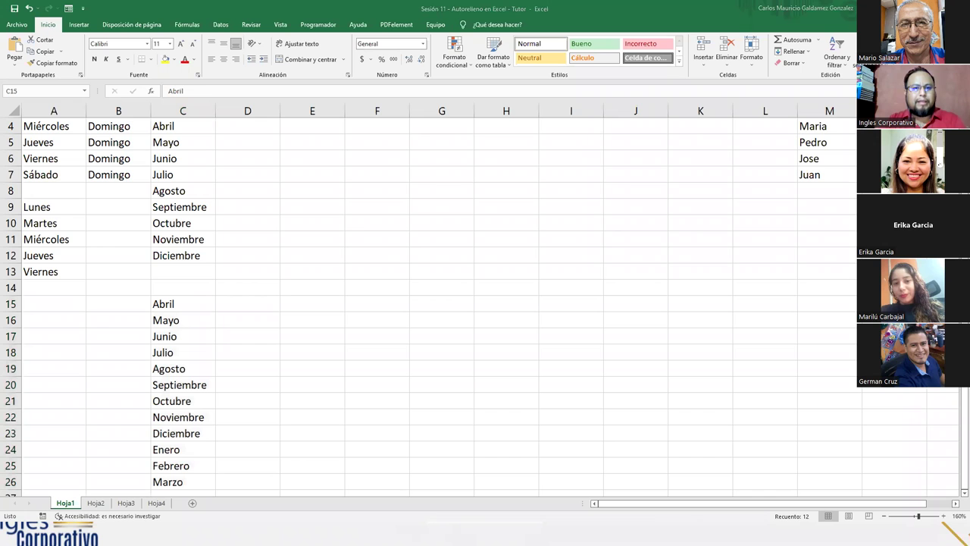
pyautogui.scroll(1, 244, 305)
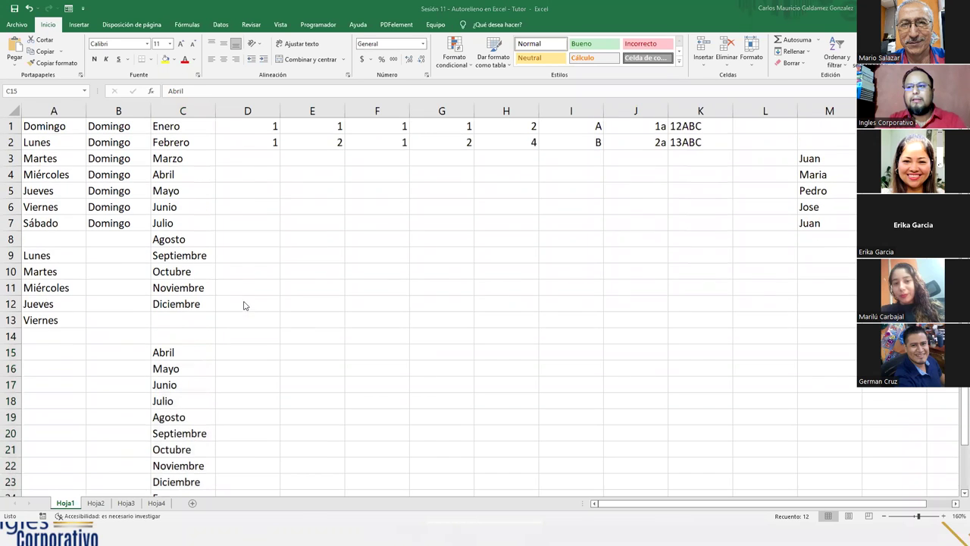
pyautogui.scroll(-2, 244, 316)
pyautogui.scroll(2, 236, 336)
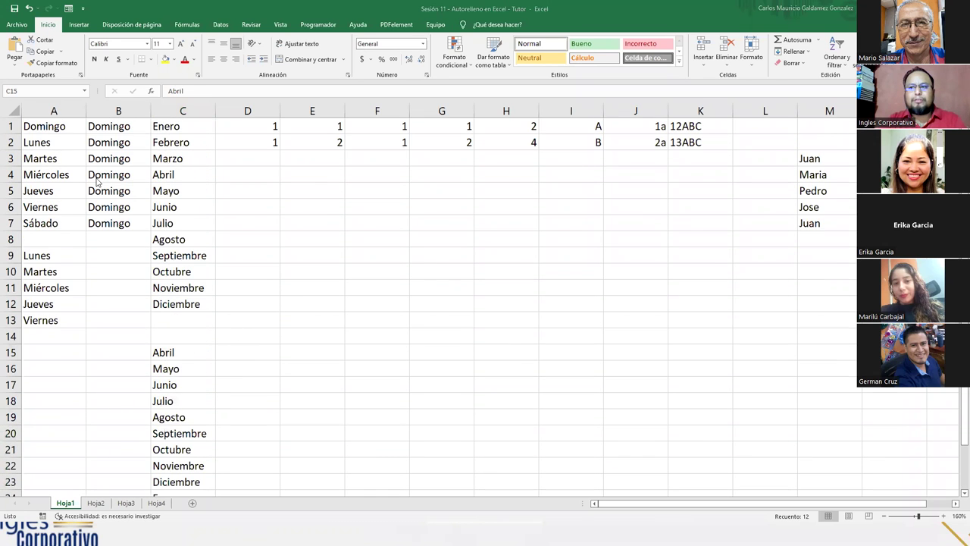
pyautogui.click(43, 126)
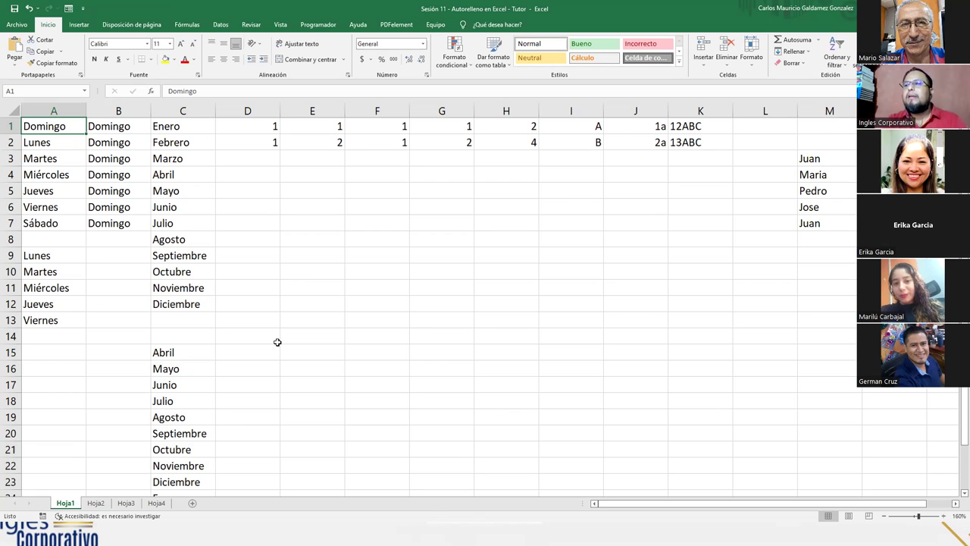
# Step: Delete the numbers in D2 and E2:H2, keeping 1, 1, 1, 1, 2 in D1:H1
pyautogui.click(245, 145)
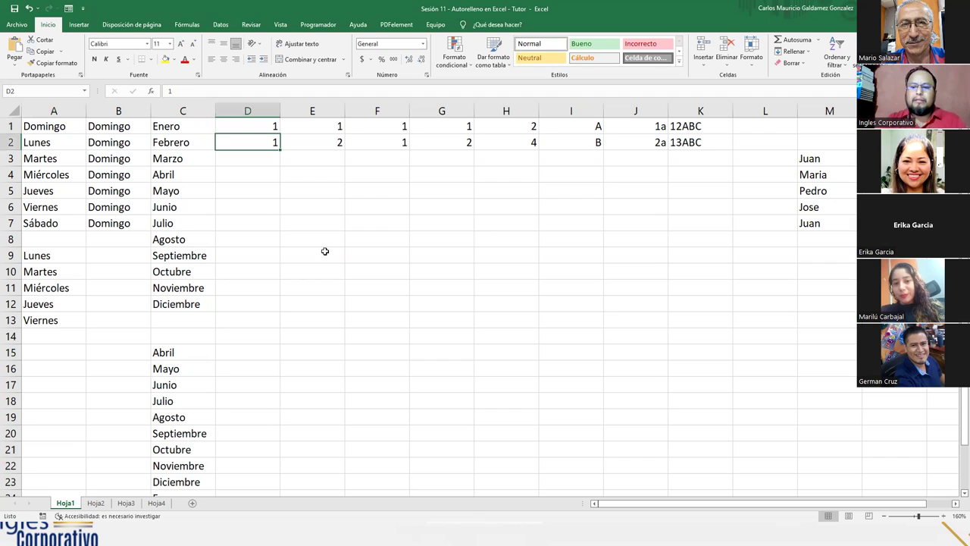
pyautogui.press('Delete')
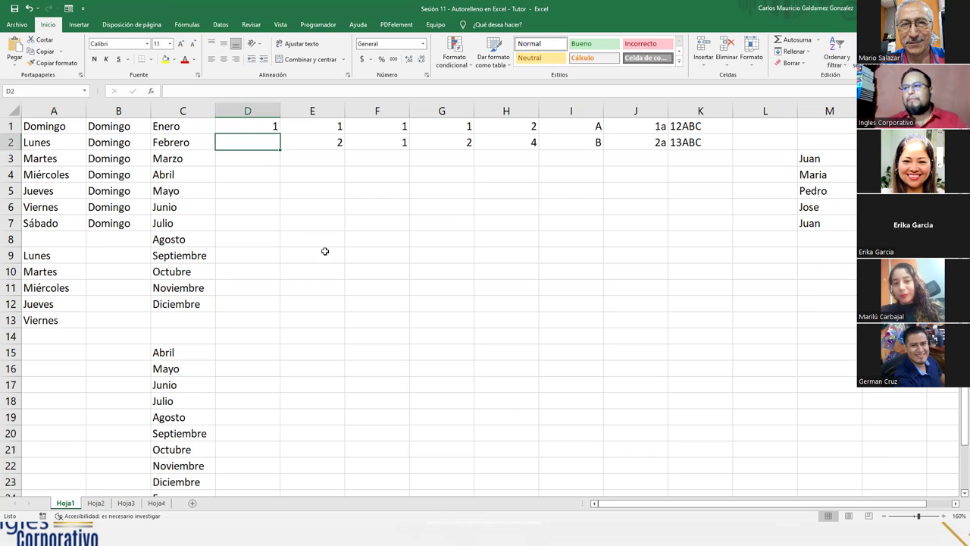
pyautogui.moveTo(313, 143); pyautogui.dragTo(516, 145)
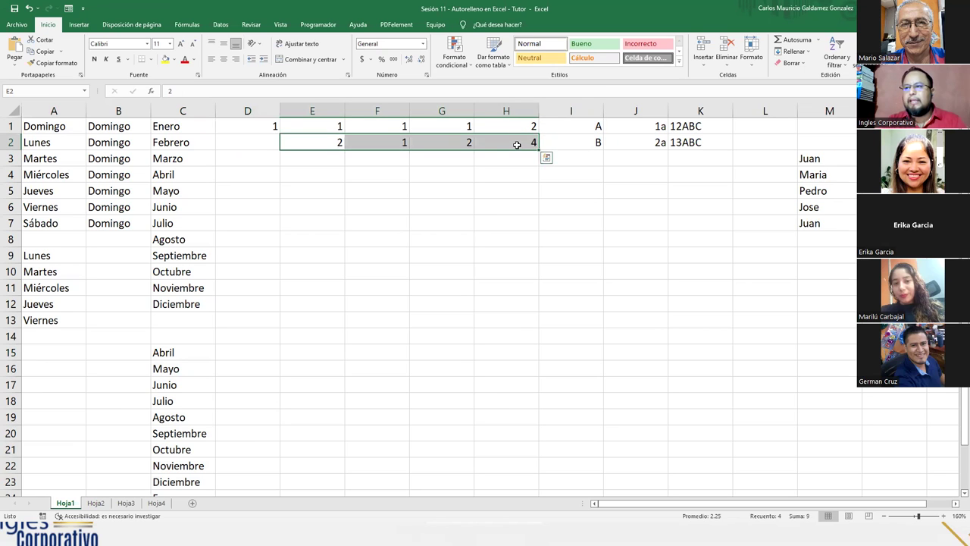
pyautogui.press('Delete')
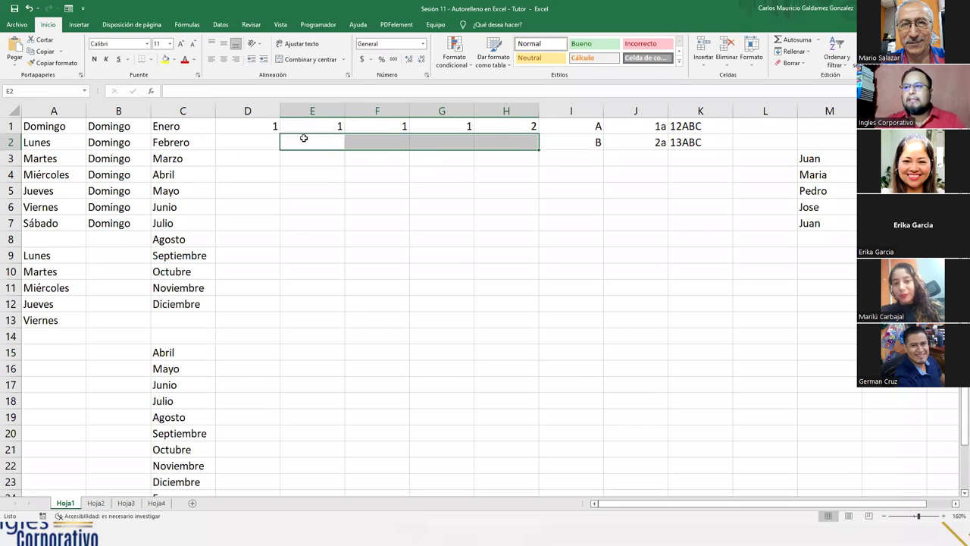
pyautogui.click(238, 145)
pyautogui.click(523, 143)
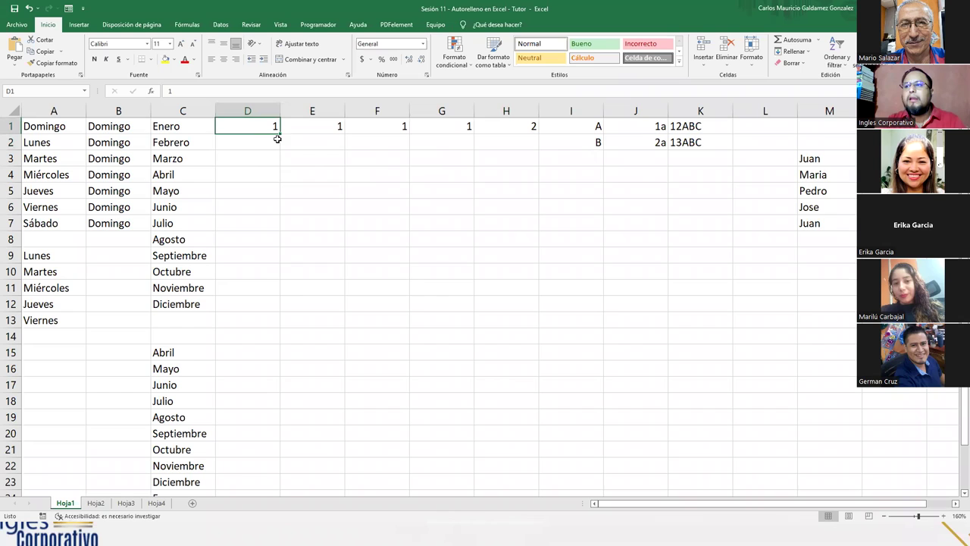
# Step: Copy the value 1 from D1 down through D12 without incrementing
pyautogui.moveTo(280, 134); pyautogui.dragTo(259, 307)
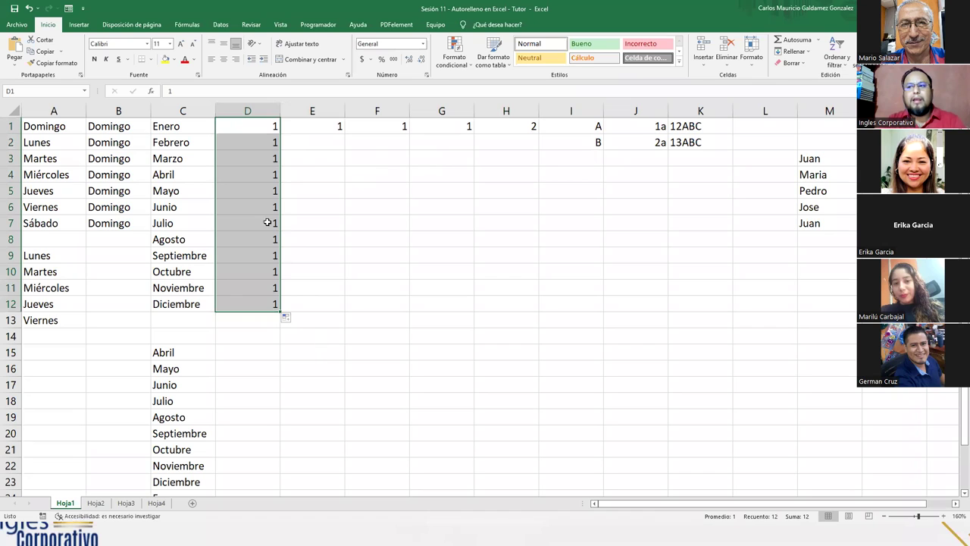
pyautogui.moveTo(106, 130); pyautogui.dragTo(108, 139)
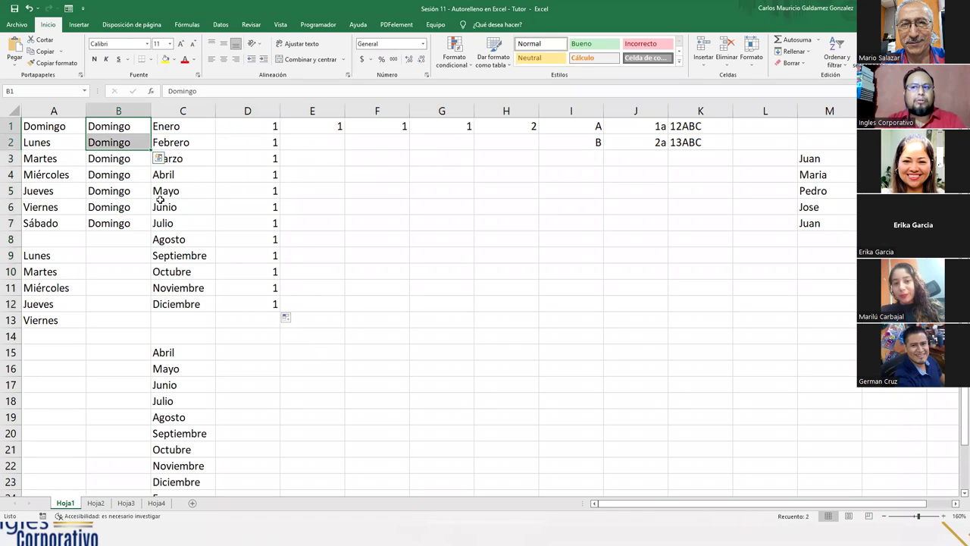
pyautogui.click(270, 125)
pyautogui.moveTo(282, 133)
pyautogui.mouseDown()
pyautogui.moveTo(274, 303)
pyautogui.moveTo(250, 307)
pyautogui.mouseUp()
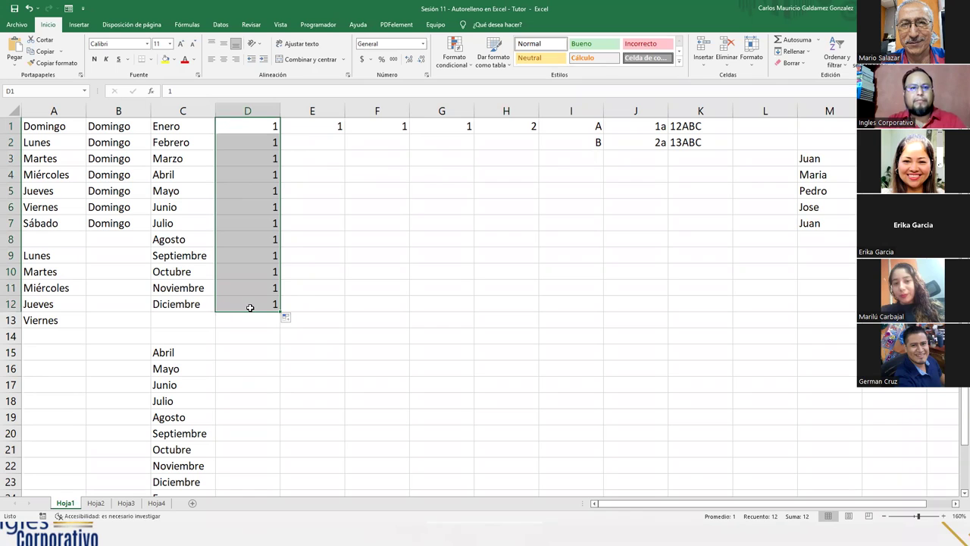
pyautogui.click(242, 130)
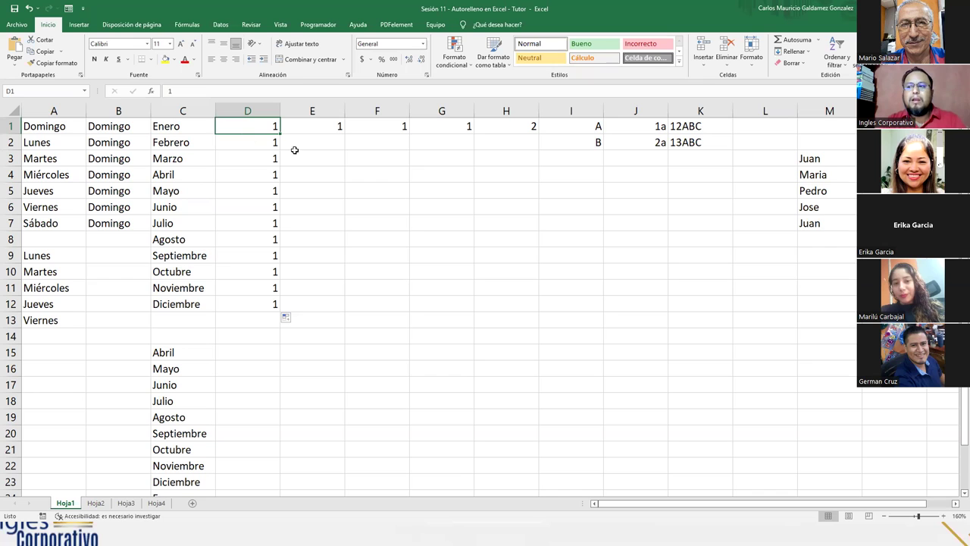
# Step: Enter 2 in E2 and extend 1, 2 into a counting series up to 12 in E12
pyautogui.click(316, 128)
pyautogui.click(314, 143)
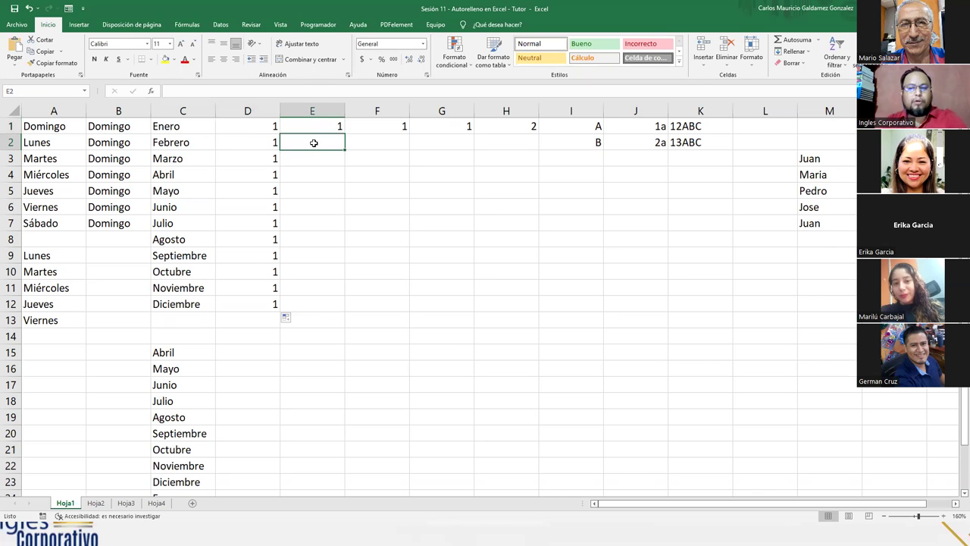
pyautogui.write('2')
pyautogui.press('Return')
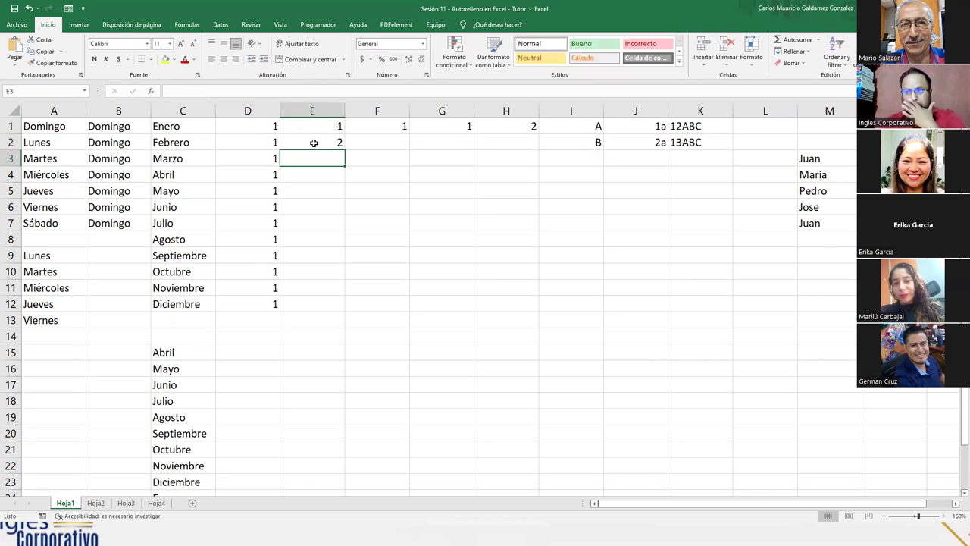
pyautogui.moveTo(313, 126); pyautogui.dragTo(315, 142)
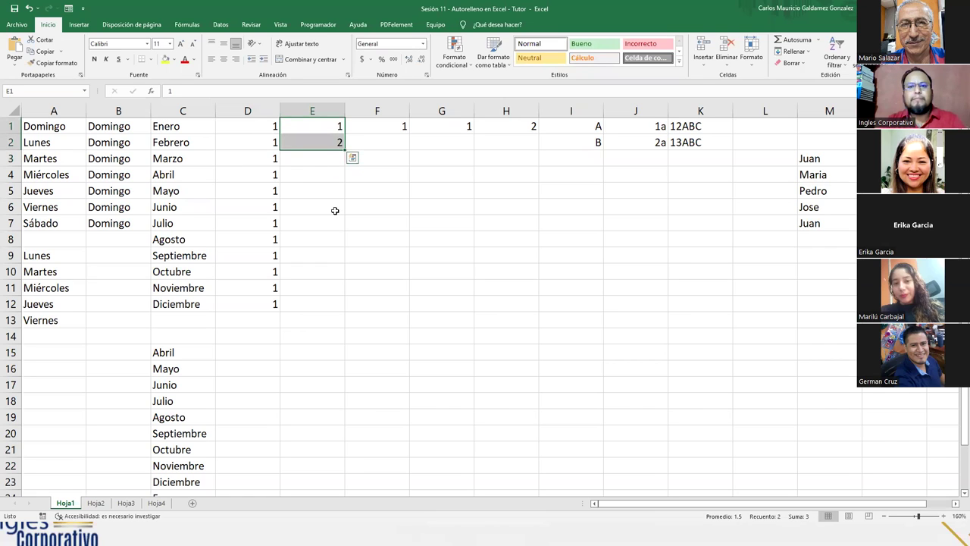
pyautogui.moveTo(345, 150); pyautogui.dragTo(343, 309)
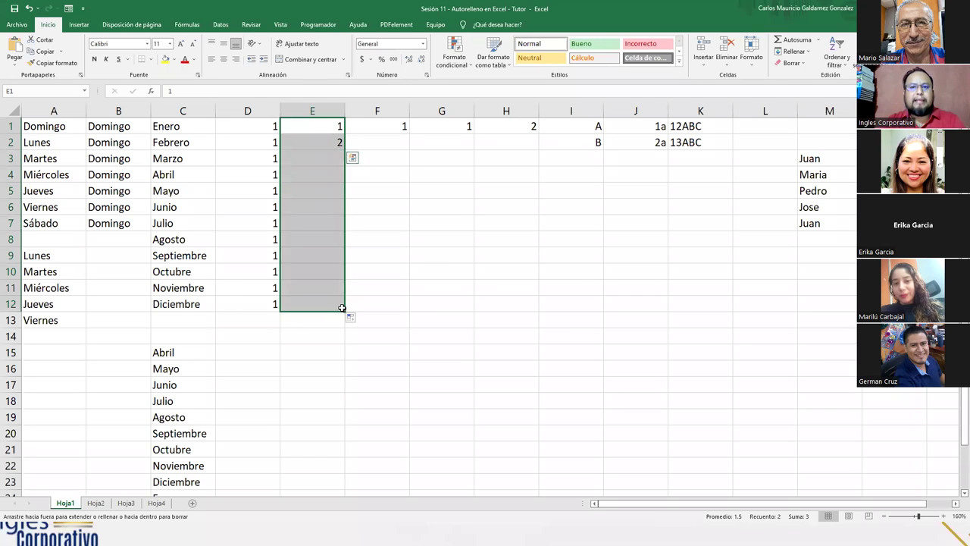
pyautogui.doubleClick(308, 128)
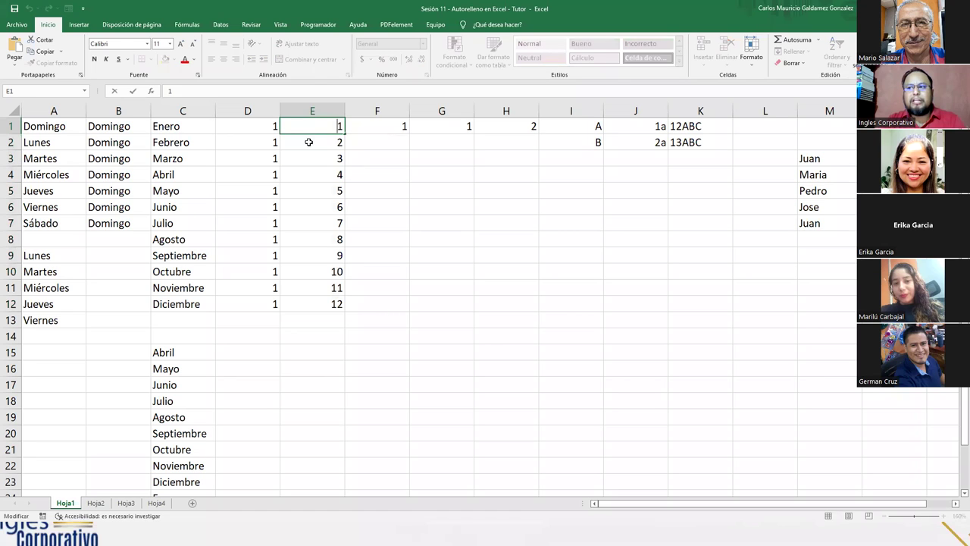
pyautogui.press('Escape')
pyautogui.moveTo(310, 129); pyautogui.dragTo(324, 300)
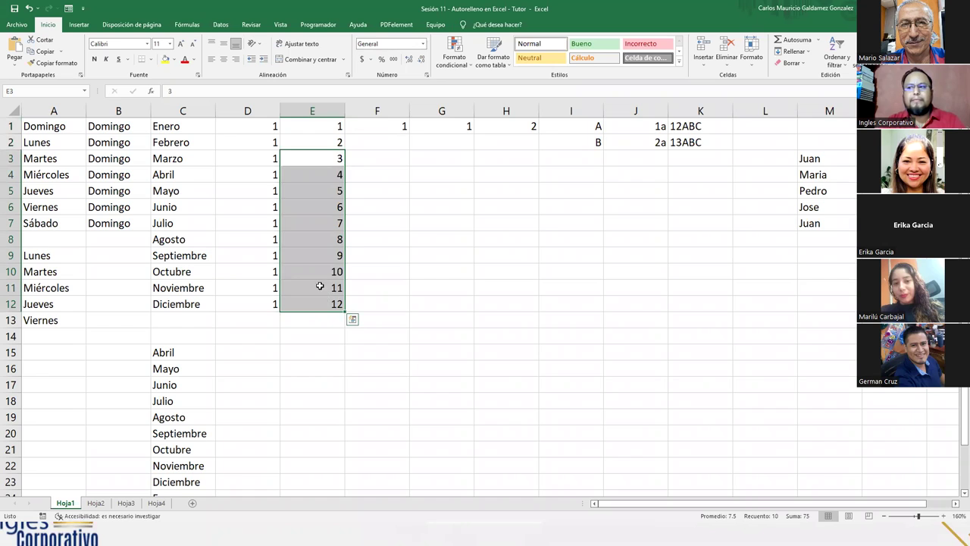
# Step: Put 3 in F2 and extend F1:F2 as odd numbers down to 23 in F12
pyautogui.click(308, 275)
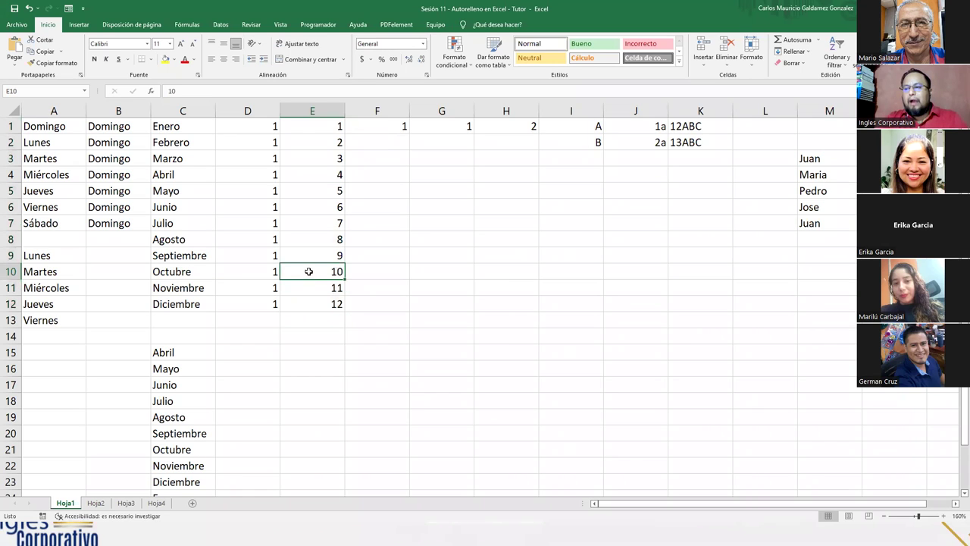
pyautogui.click(388, 138)
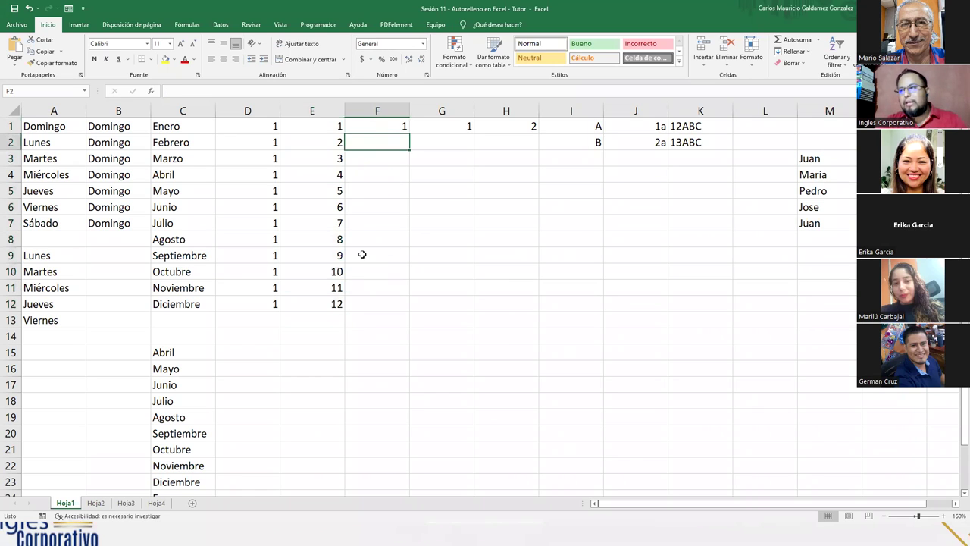
pyautogui.write('3')
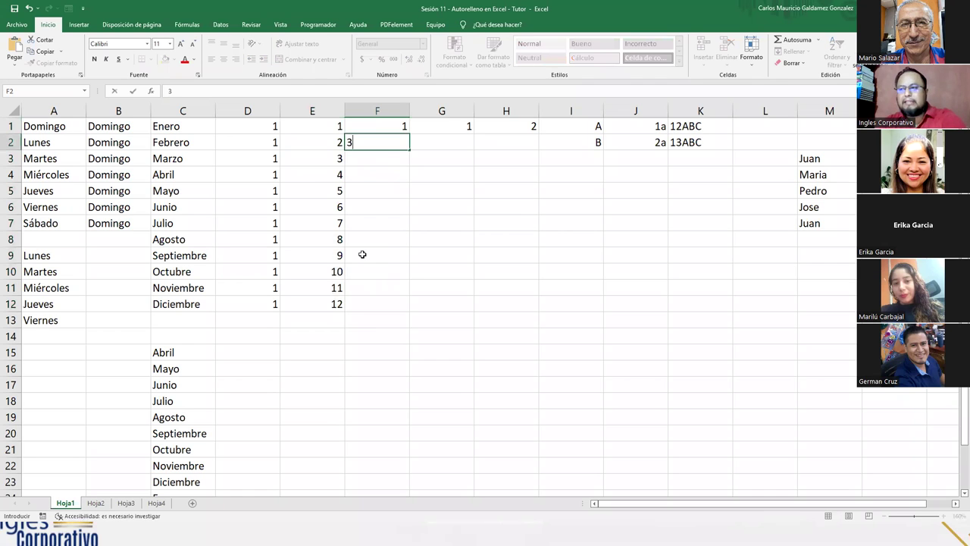
pyautogui.press('Return')
pyautogui.moveTo(377, 127); pyautogui.dragTo(396, 309)
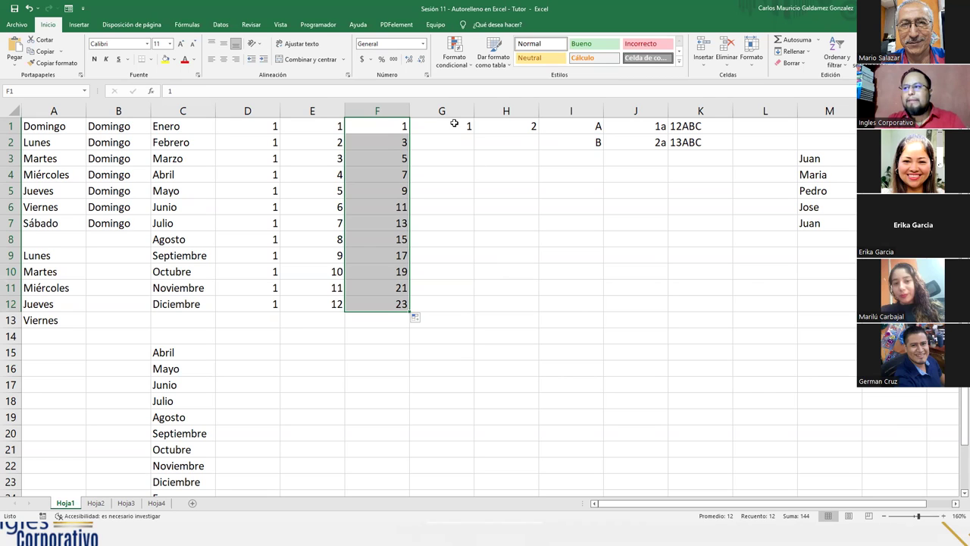
# Step: Enter 5 in G1 and G2 and fill G1:G2 down so G1:G8 all read 5
pyautogui.click(454, 126)
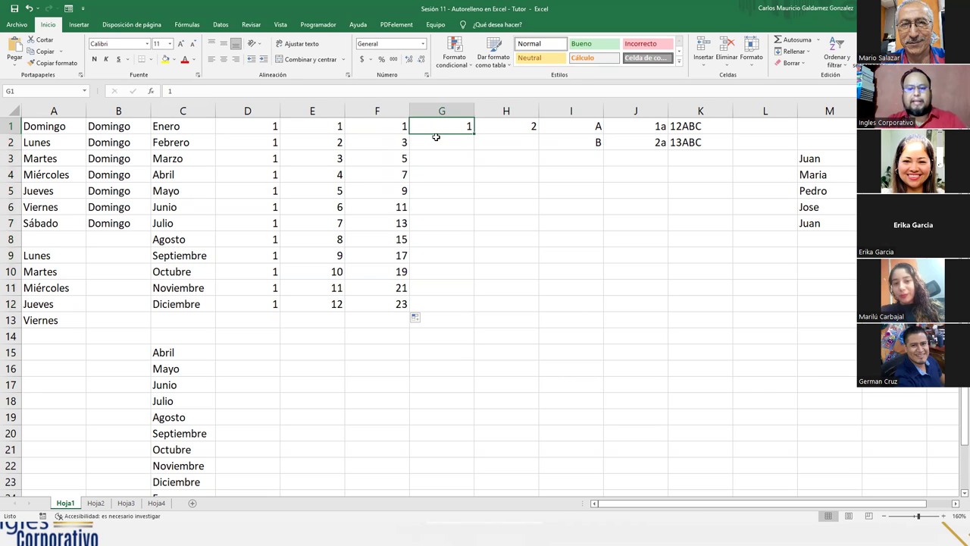
pyautogui.write('5')
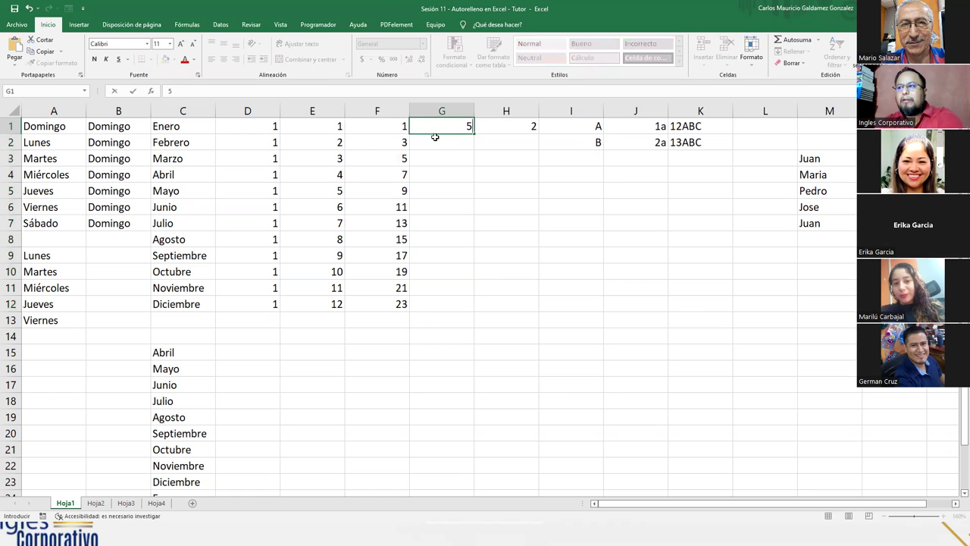
pyautogui.press('Return')
pyautogui.write('5')
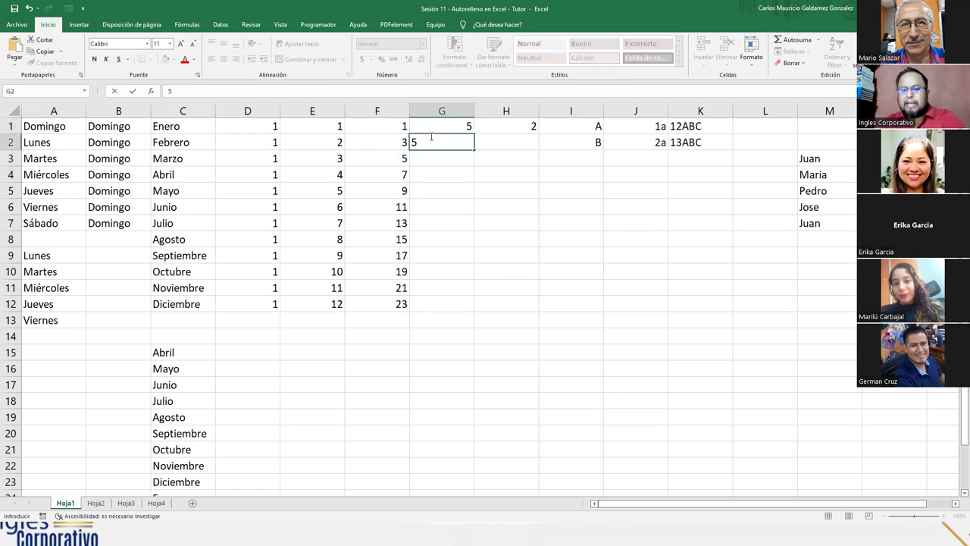
pyautogui.press('Return')
pyautogui.click(431, 135)
pyautogui.moveTo(442, 128); pyautogui.dragTo(458, 250)
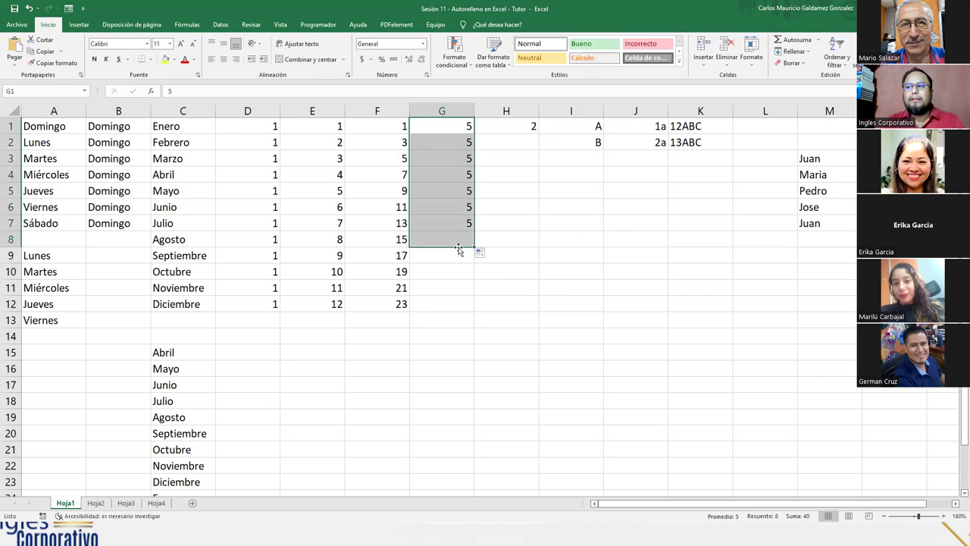
# Step: Enter 5 and 10 in G15:G16 and extend the step-5 series to 45 in G23
pyautogui.click(435, 343)
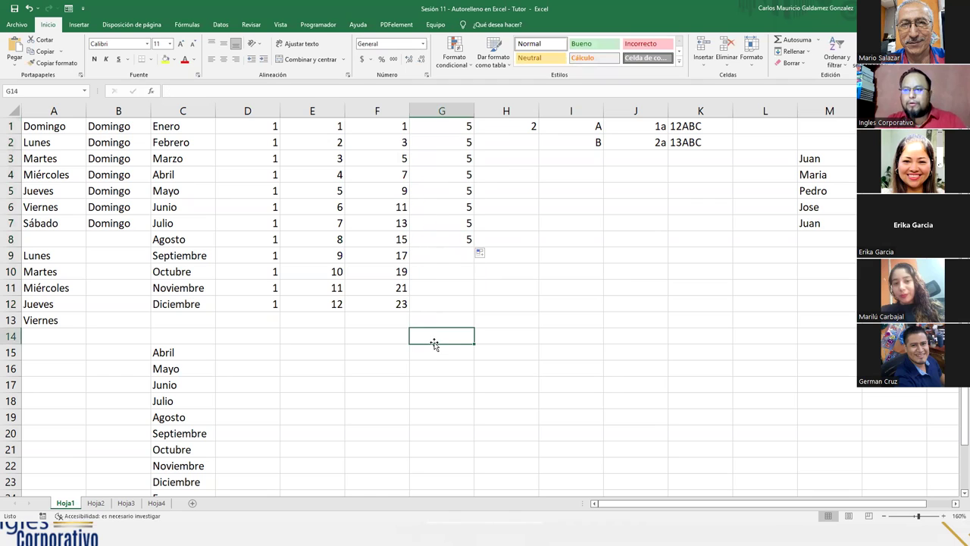
pyautogui.press('Down')
pyautogui.write('5')
pyautogui.press('Return')
pyautogui.write('10')
pyautogui.press('Return')
pyautogui.moveTo(432, 351); pyautogui.dragTo(460, 488)
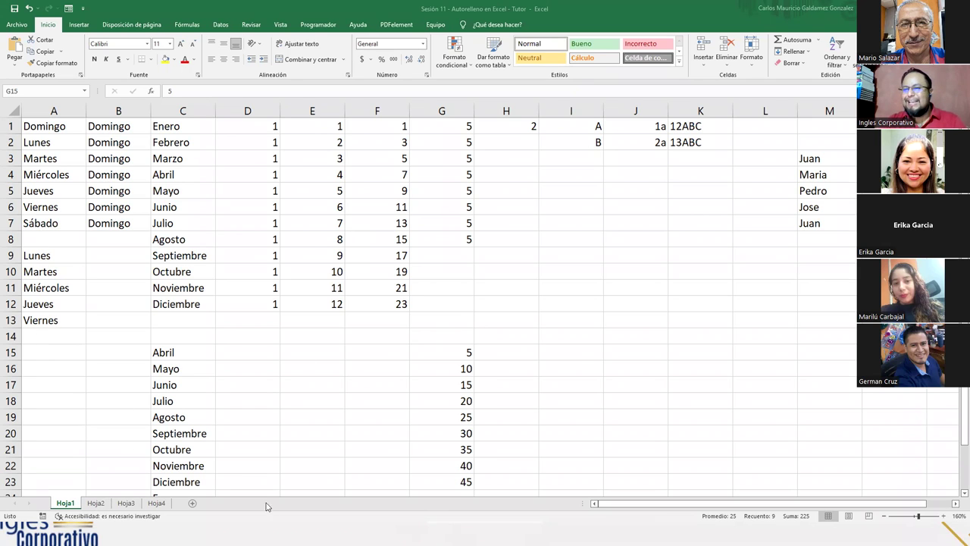
# Step: Enter 4 in H2 below the 2 in H1 and extend the pair down to 24 in H12
pyautogui.click(96, 504)
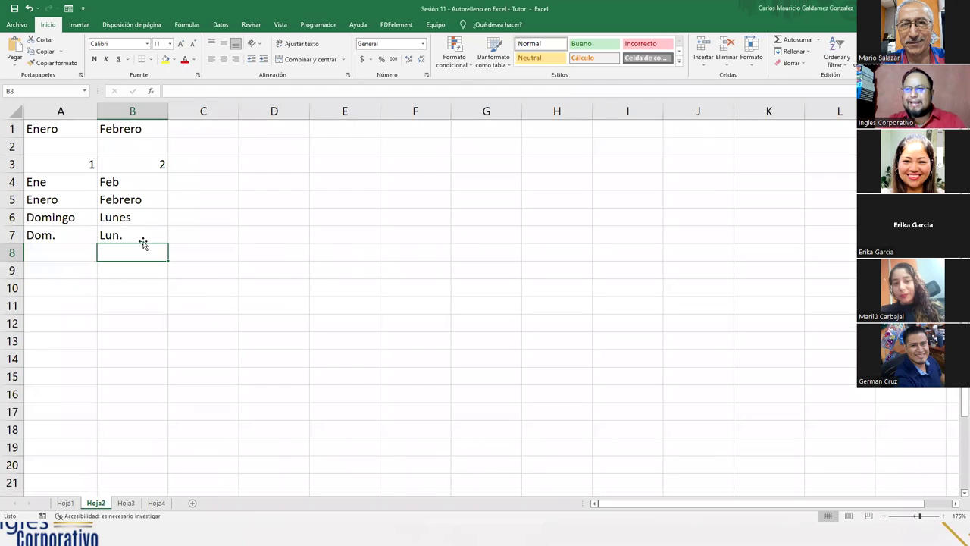
pyautogui.click(65, 504)
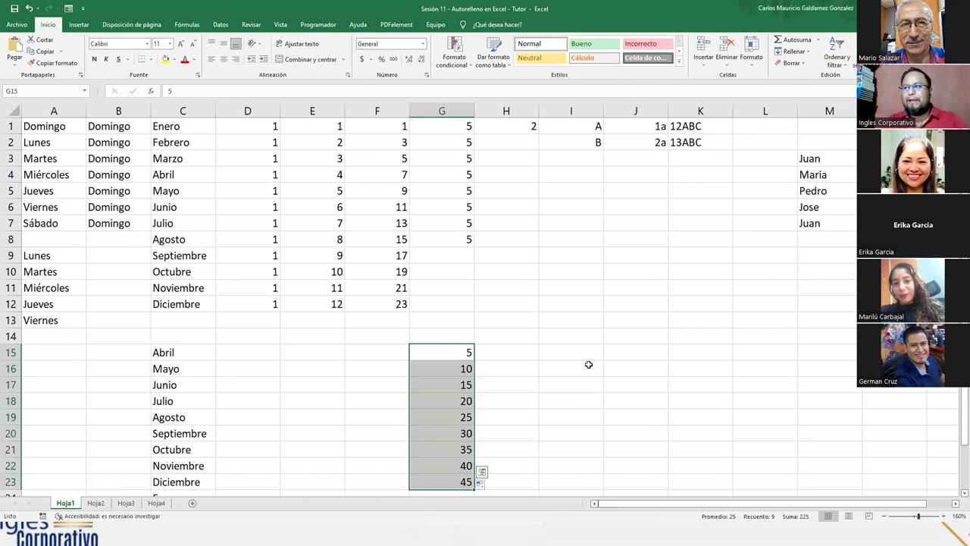
pyautogui.click(504, 133)
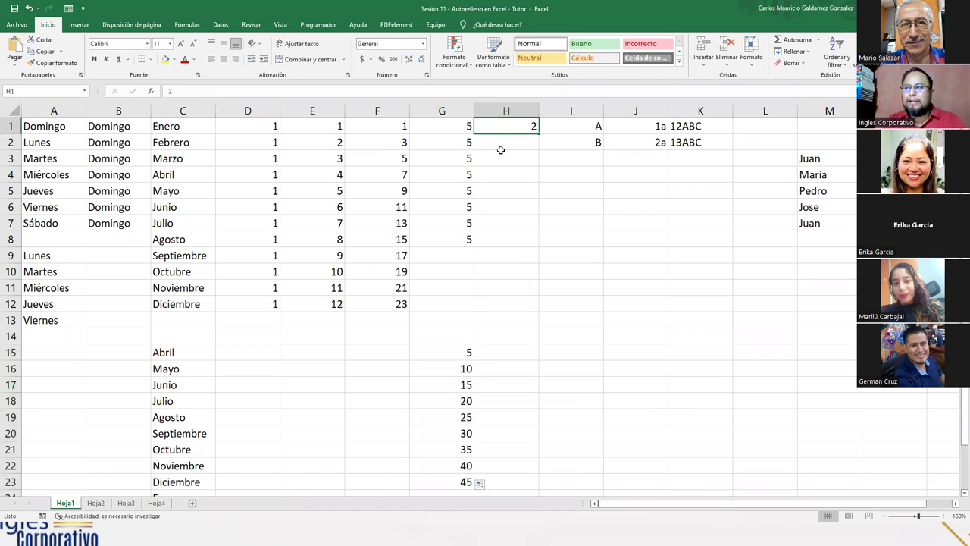
pyautogui.click(499, 145)
pyautogui.write('4')
pyautogui.press('Return')
pyautogui.click(513, 132)
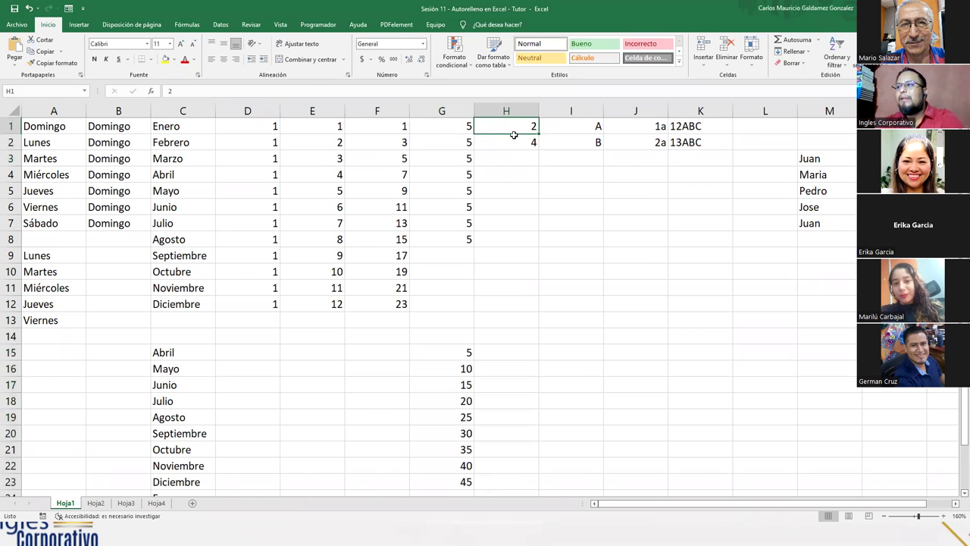
pyautogui.moveTo(514, 135); pyautogui.dragTo(540, 311)
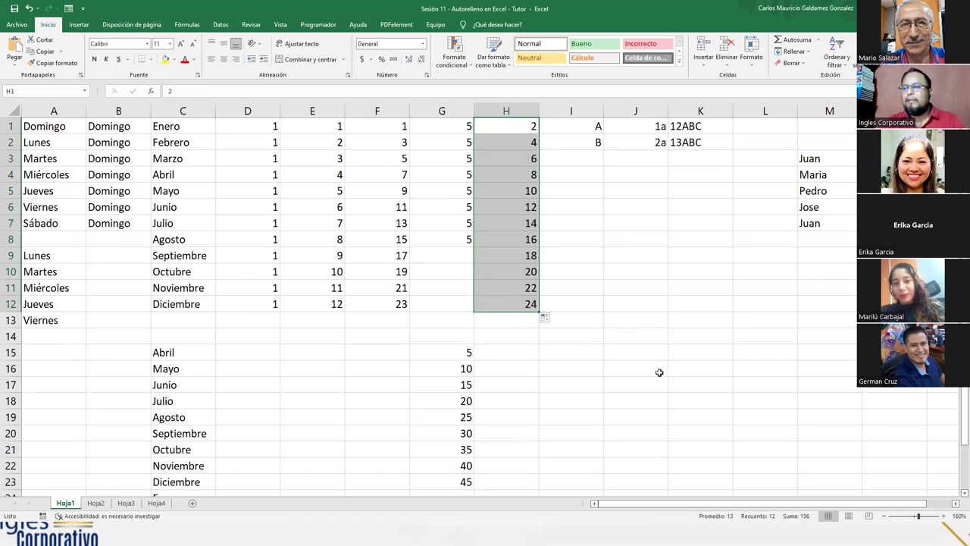
pyautogui.click(574, 127)
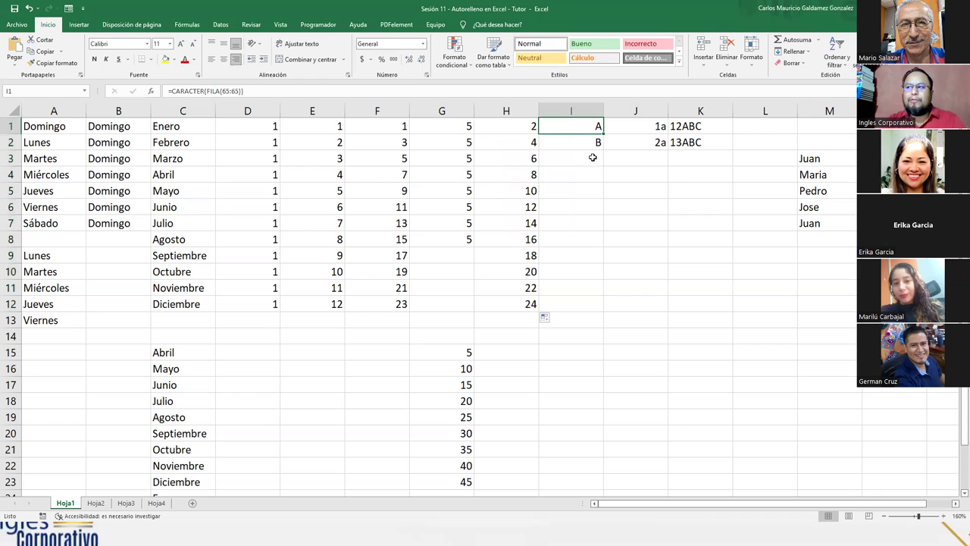
pyautogui.click(578, 143)
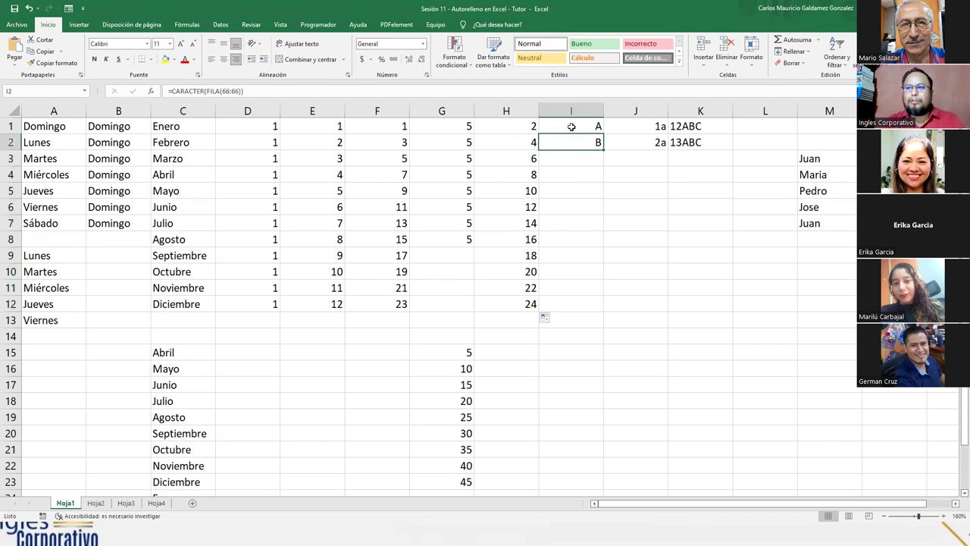
pyautogui.click(562, 127)
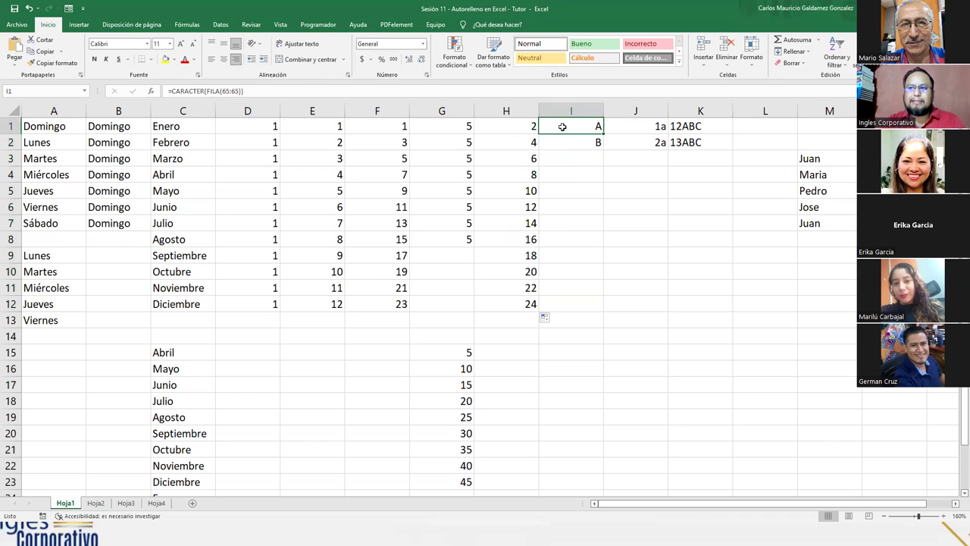
pyautogui.doubleClick(565, 127)
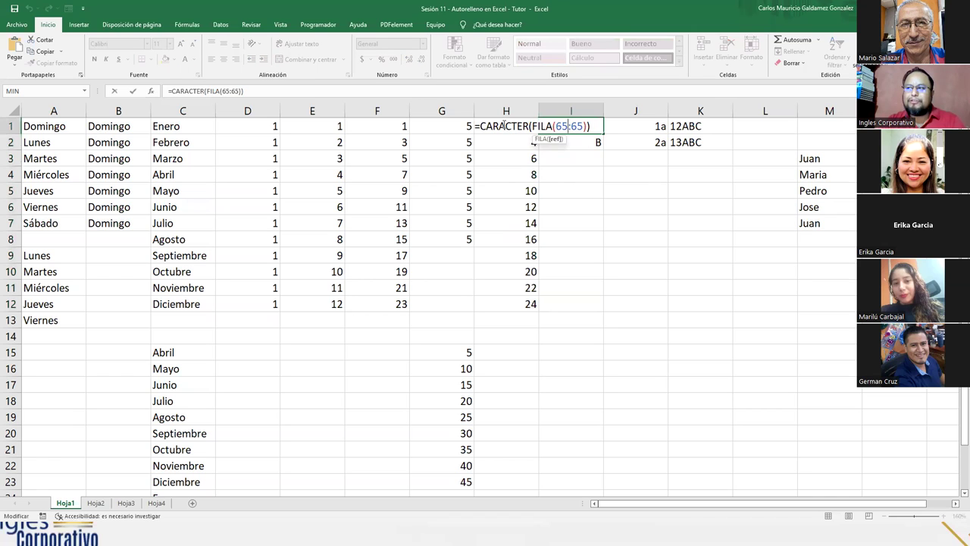
pyautogui.click(581, 145)
pyautogui.click(585, 130)
pyautogui.doubleClick(570, 142)
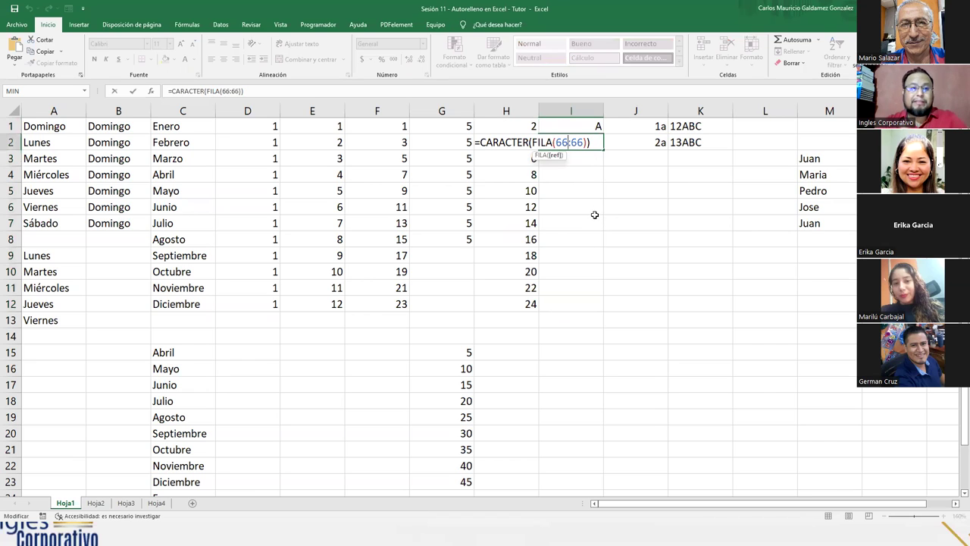
pyautogui.hotkey('shift', 'Return')
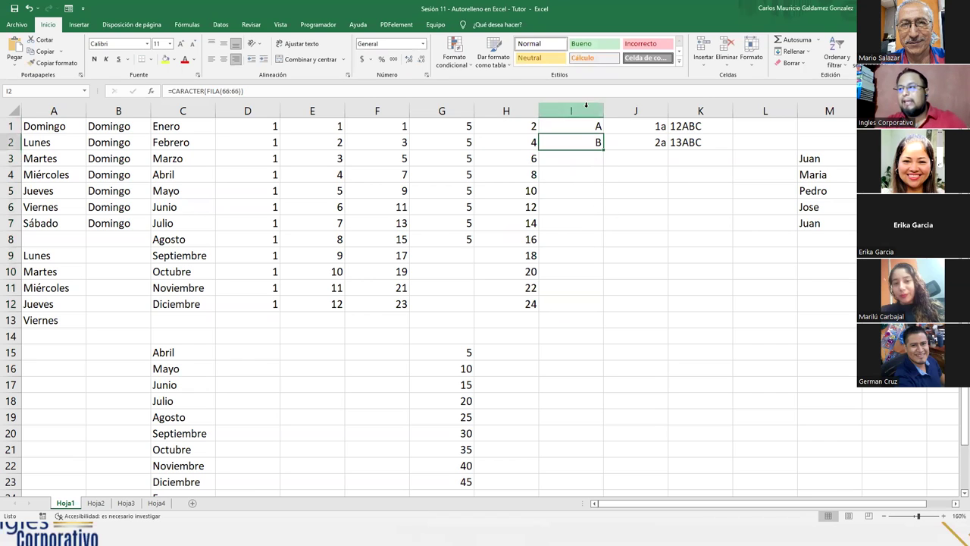
pyautogui.click(257, 94)
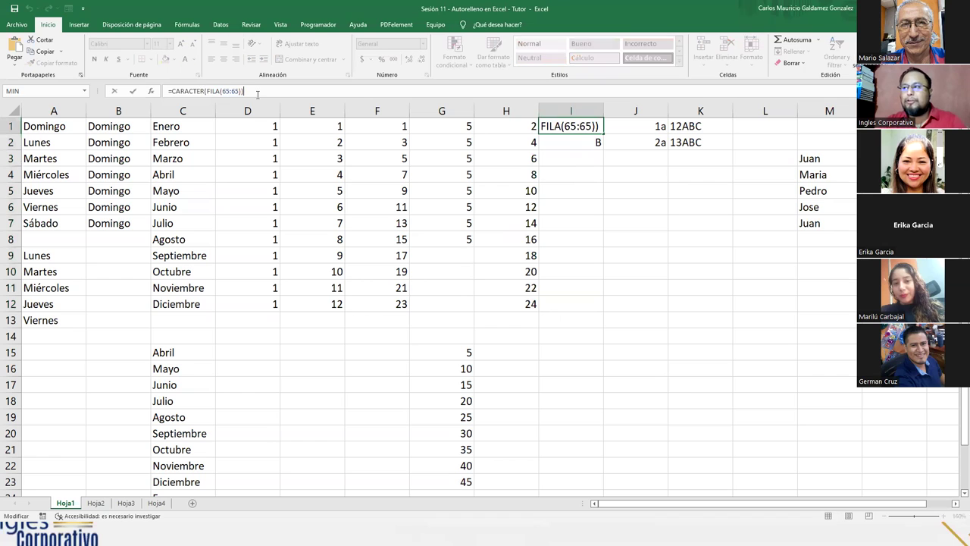
pyautogui.click(193, 91)
pyautogui.click(571, 111)
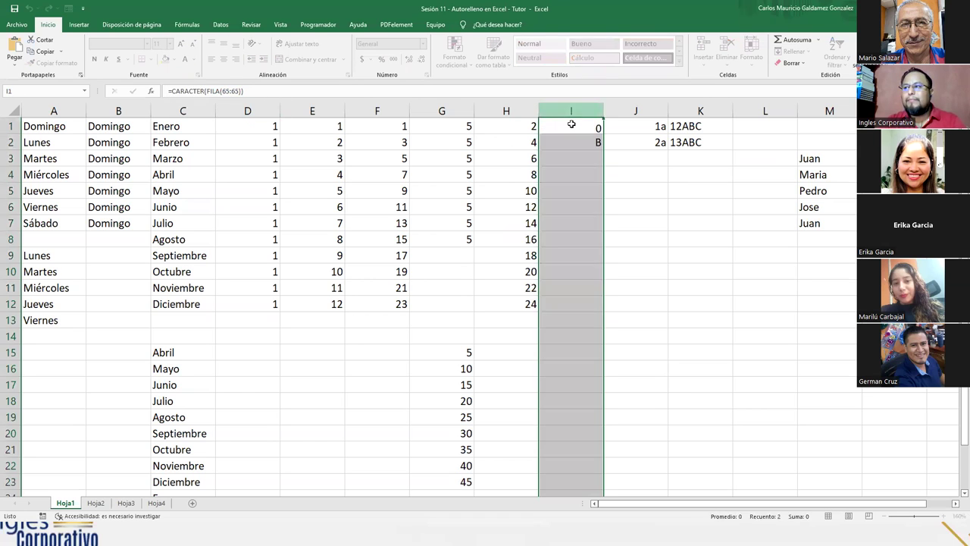
pyautogui.doubleClick(574, 126)
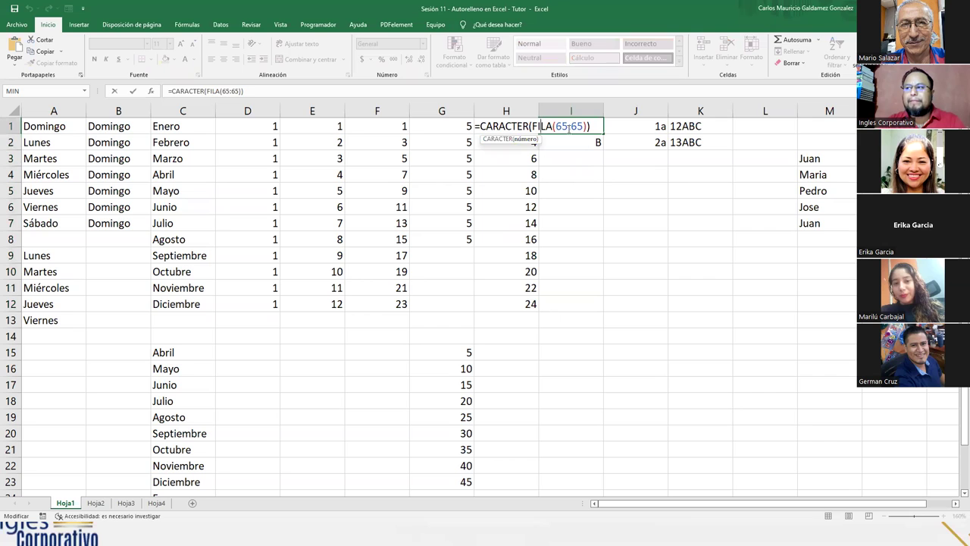
pyautogui.press('Right')
pyautogui.press('Right')
pyautogui.press('Right')
pyautogui.press('Right')
pyautogui.press('Right')
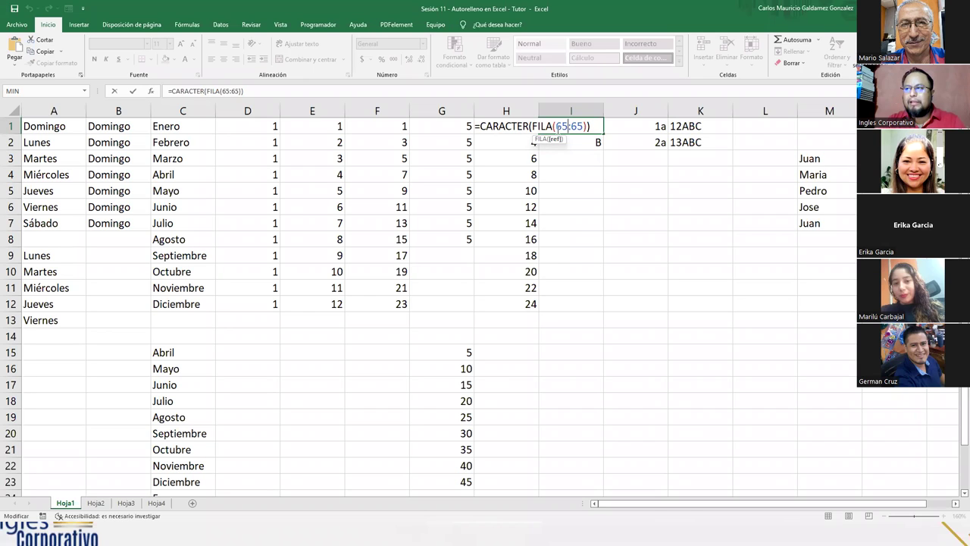
pyautogui.click(556, 126)
pyautogui.moveTo(556, 125); pyautogui.dragTo(585, 127)
pyautogui.click(622, 129)
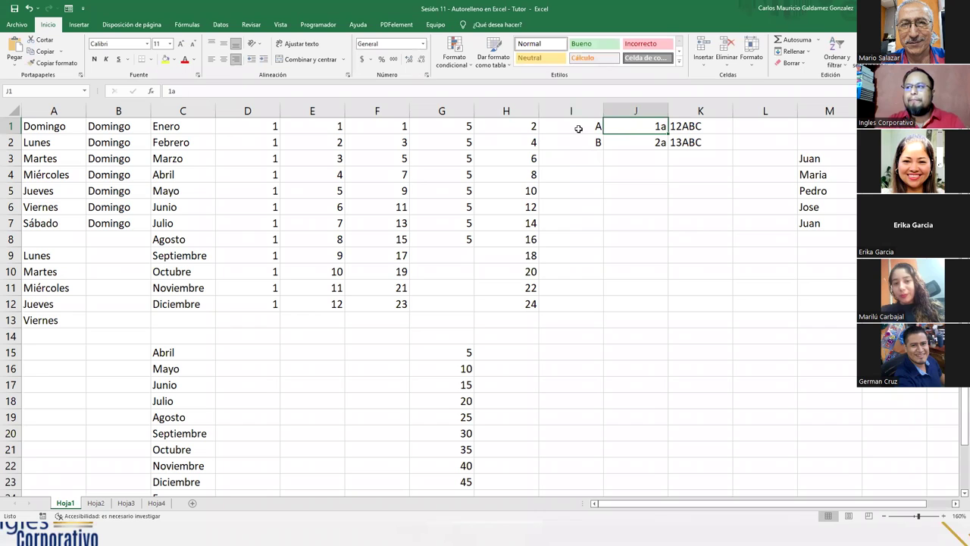
pyautogui.click(573, 148)
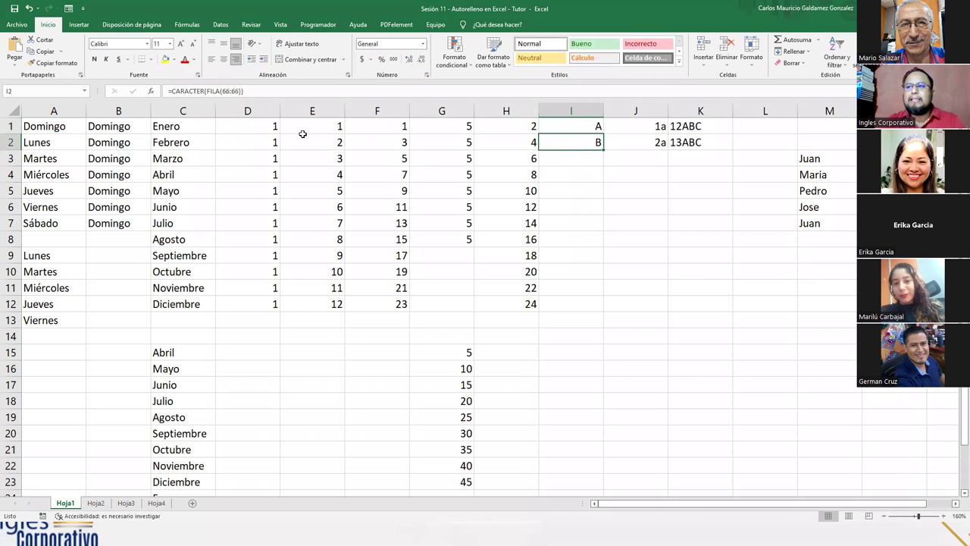
pyautogui.press('F2')
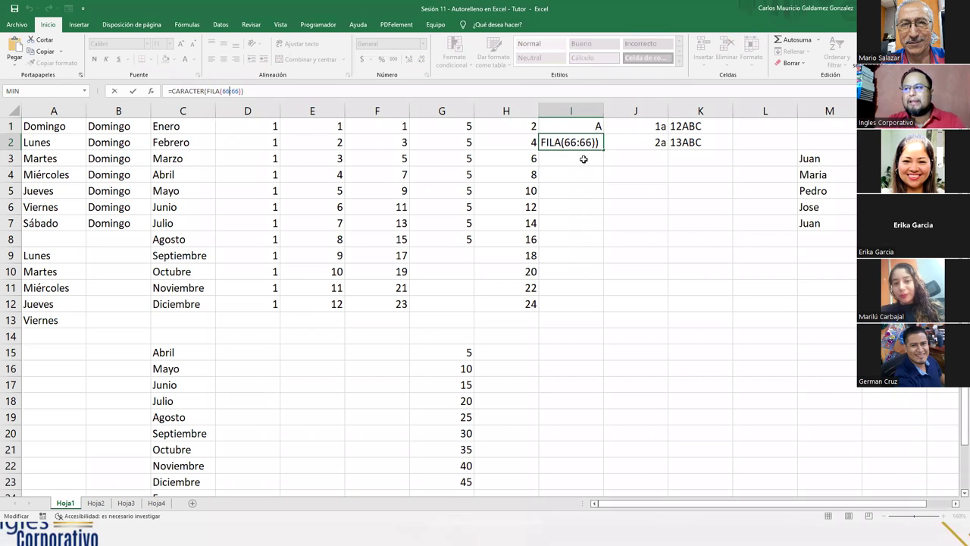
pyautogui.press('Return')
pyautogui.moveTo(559, 127); pyautogui.dragTo(595, 475)
pyautogui.click(607, 155)
# Step: Extend the column I letter series down to row 27
pyautogui.scroll(-1, 626, 440)
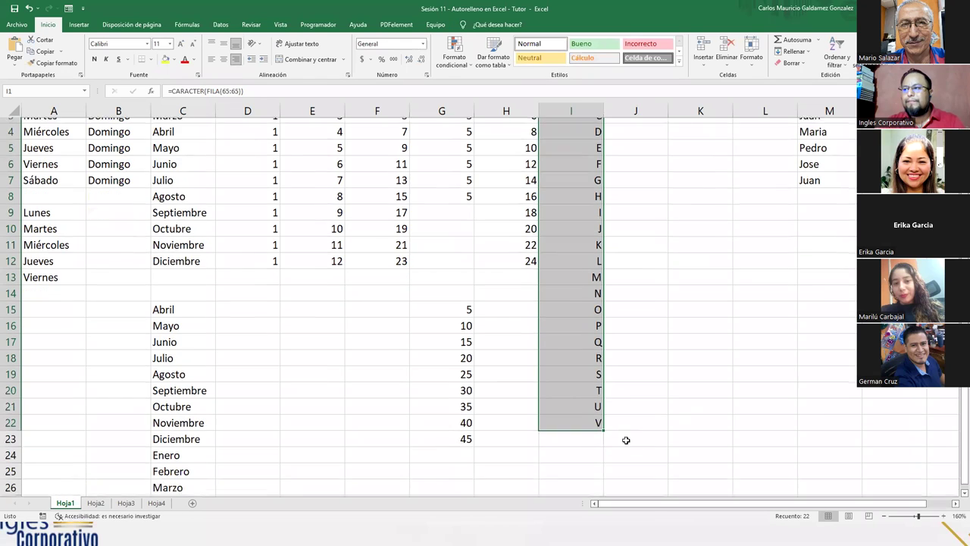
pyautogui.moveTo(603, 427); pyautogui.dragTo(604, 492)
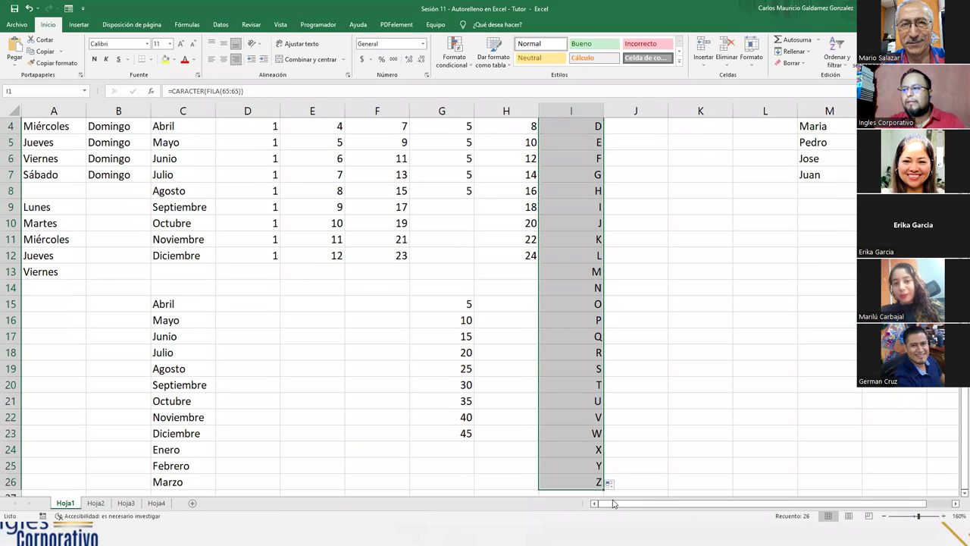
pyautogui.scroll(-1, 604, 455)
pyautogui.moveTo(604, 442); pyautogui.dragTo(616, 469)
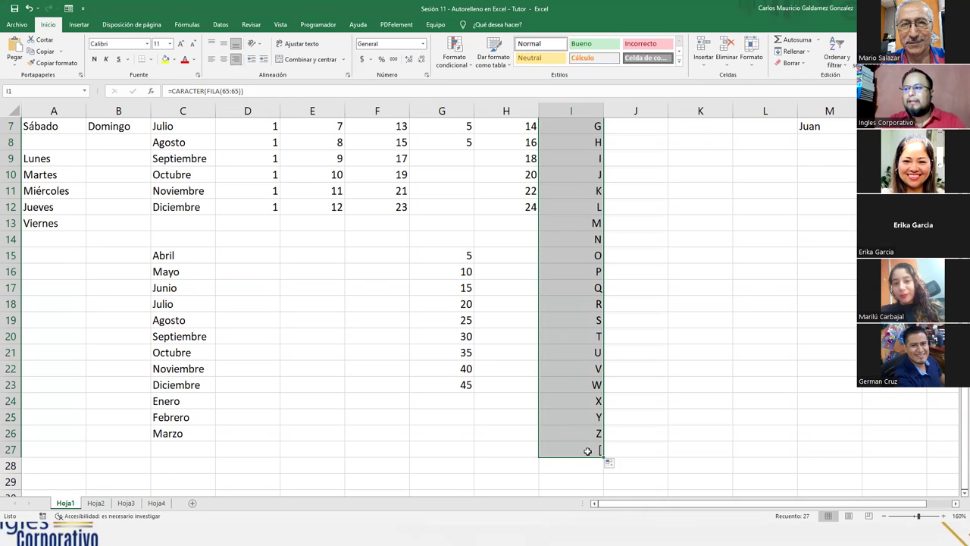
# Step: Clear the stray '[' from I27, leaving Z in I26 as the last letter
pyautogui.click(595, 452)
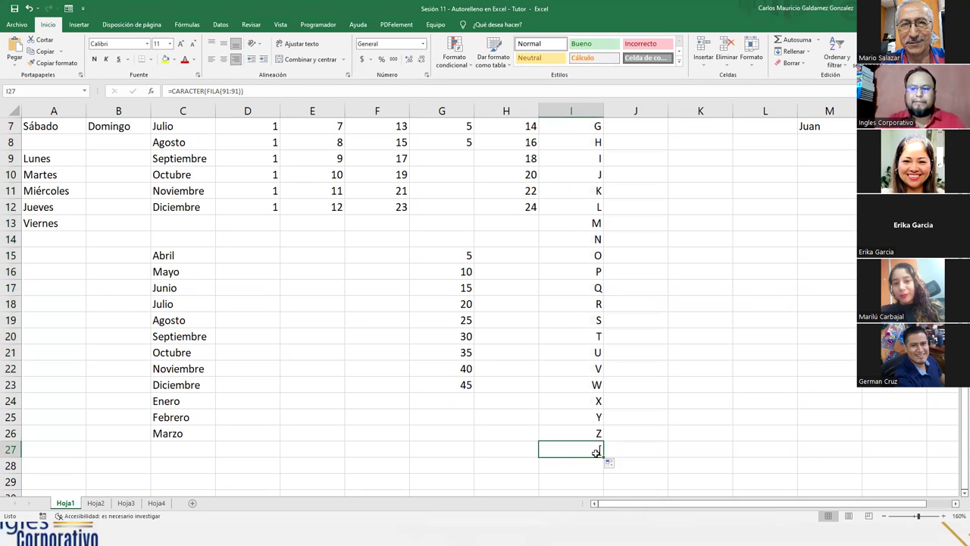
pyautogui.press('Delete')
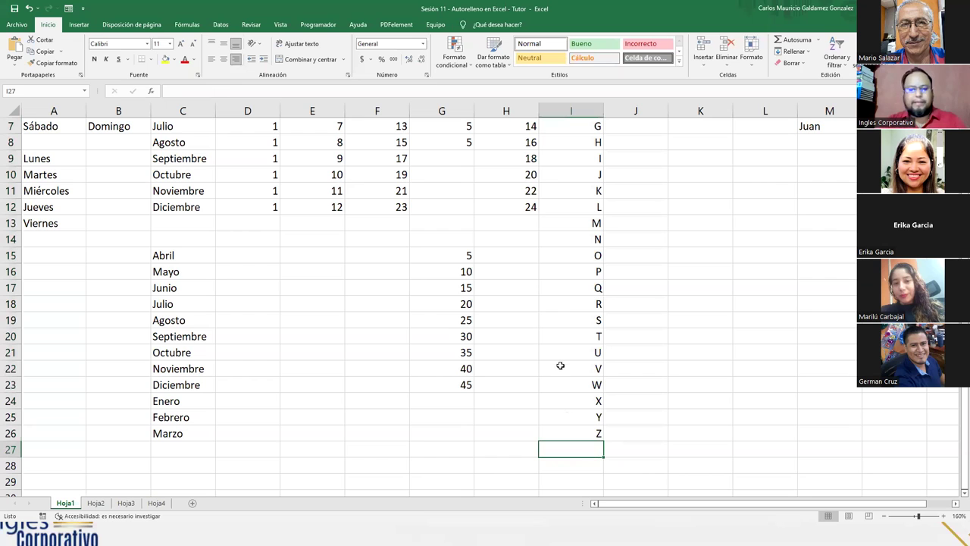
pyautogui.scroll(-1, 561, 362)
pyautogui.scroll(1, 578, 362)
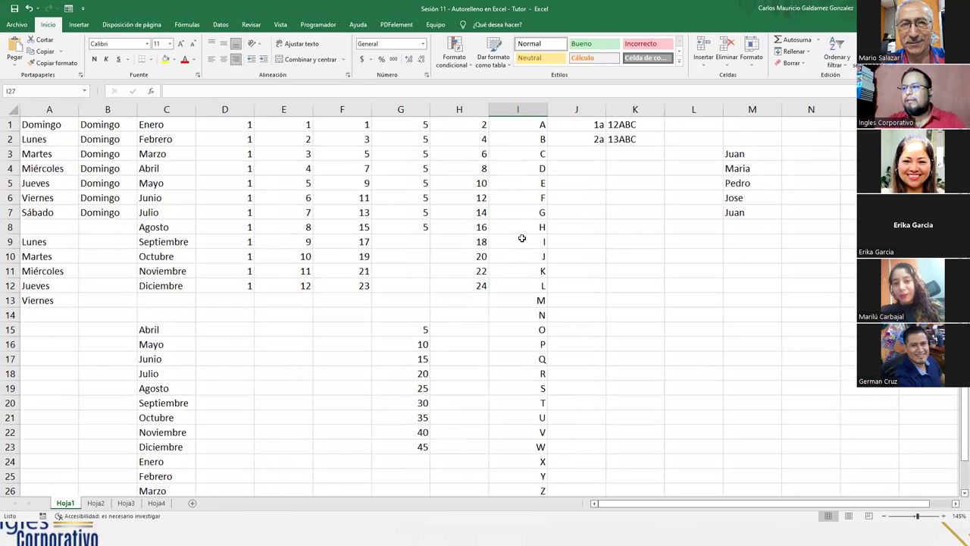
# Step: Fill J1:J20 with 1a, 2a … 20a from the 1a, 2a starting pair
pyautogui.click(524, 128)
pyautogui.click(528, 488)
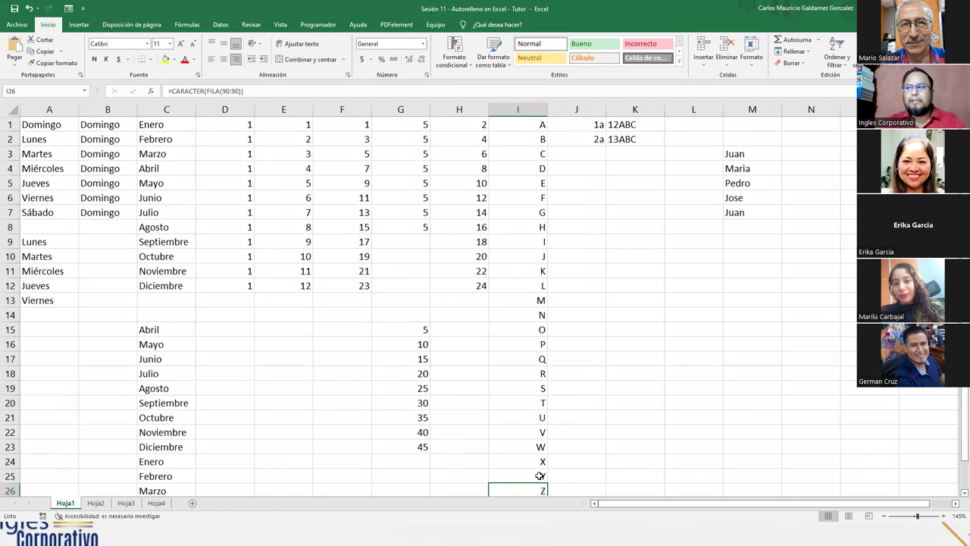
pyautogui.click(570, 123)
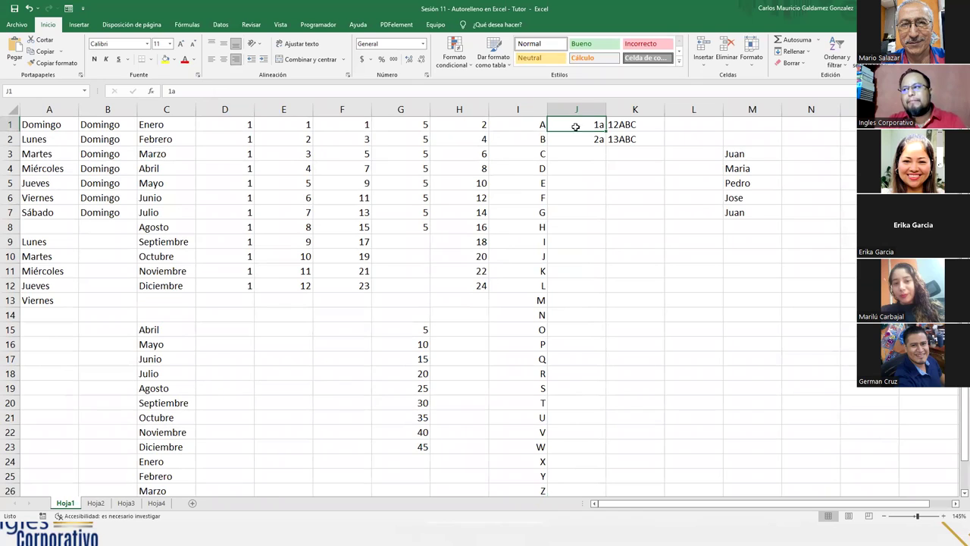
pyautogui.moveTo(575, 127); pyautogui.dragTo(576, 139)
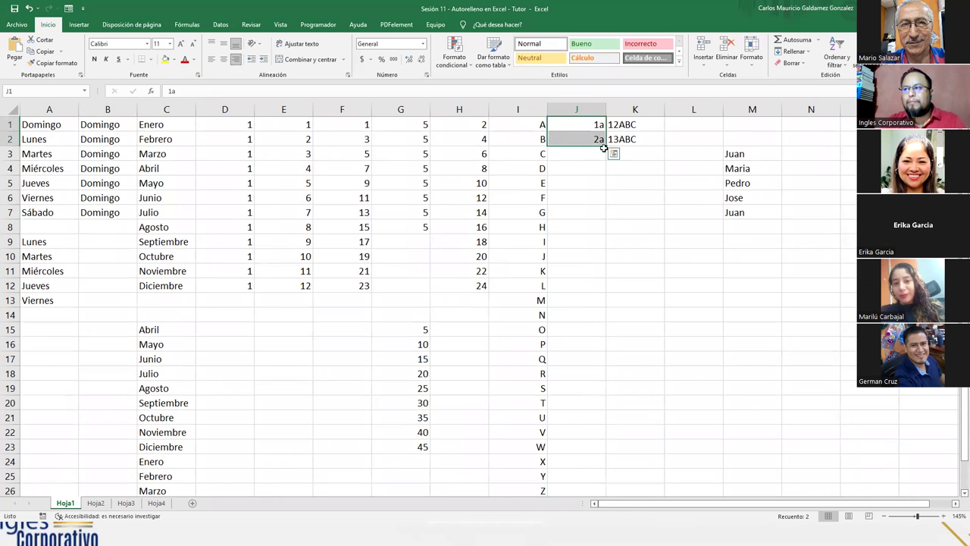
pyautogui.click(580, 125)
pyautogui.moveTo(580, 126); pyautogui.dragTo(592, 406)
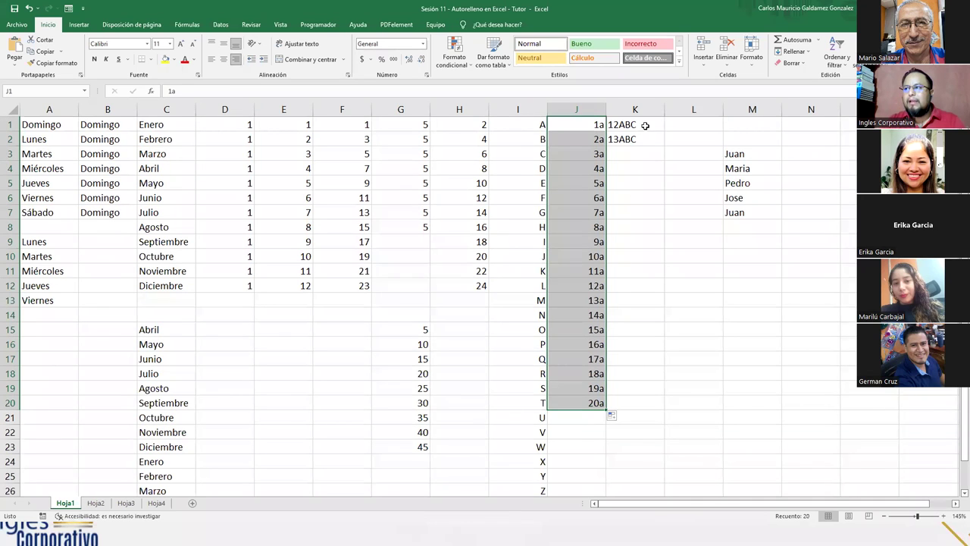
pyautogui.moveTo(645, 125); pyautogui.dragTo(646, 138)
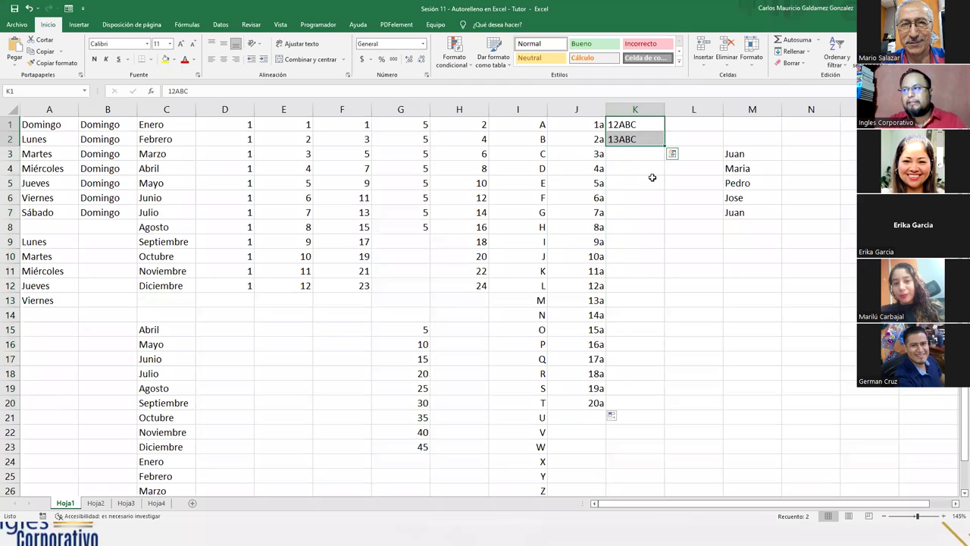
# Step: Fill column K to K14 alternating 12ABC/13ABC and repeat M3:M7's names into M8:M12
pyautogui.moveTo(664, 147); pyautogui.dragTo(652, 322)
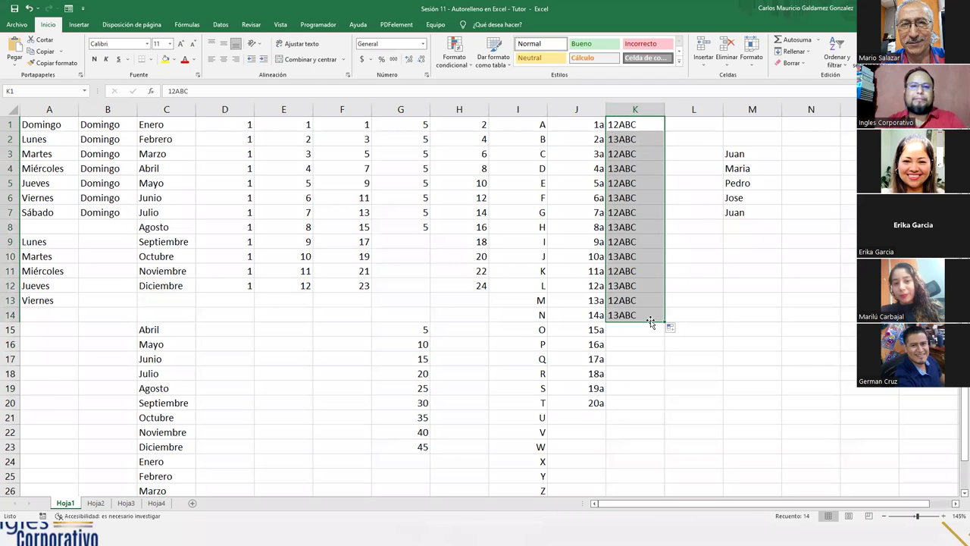
pyautogui.moveTo(650, 123); pyautogui.dragTo(641, 315)
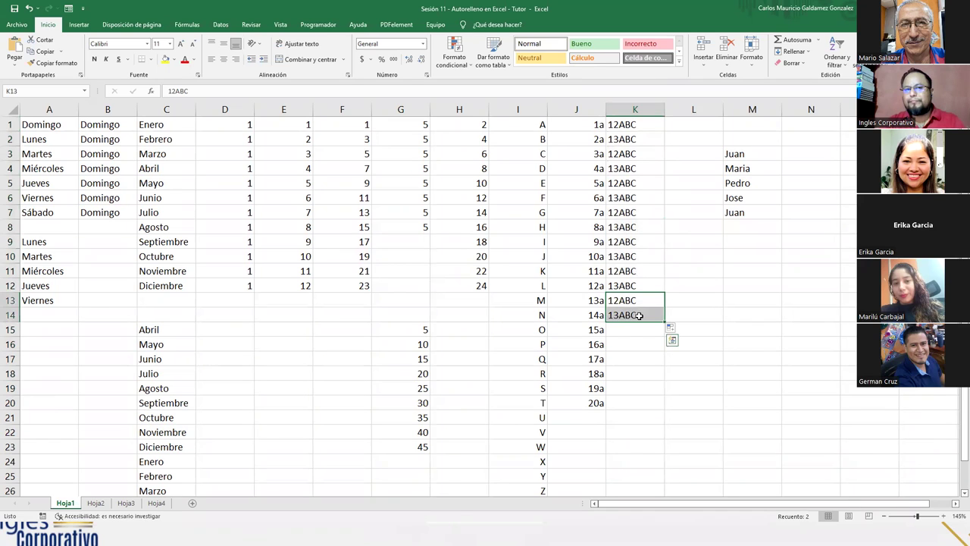
pyautogui.click(633, 271)
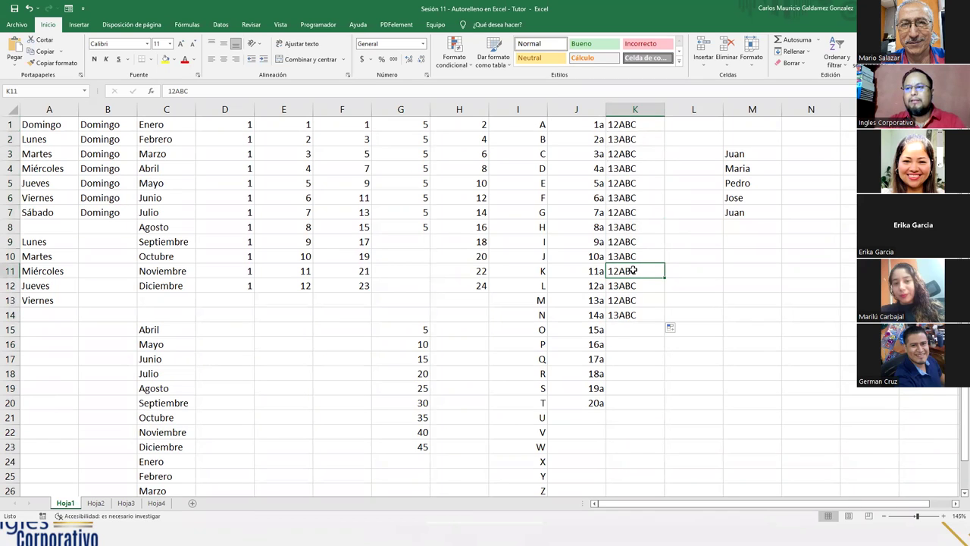
pyautogui.moveTo(751, 155); pyautogui.dragTo(777, 293)
pyautogui.moveTo(734, 154); pyautogui.dragTo(750, 284)
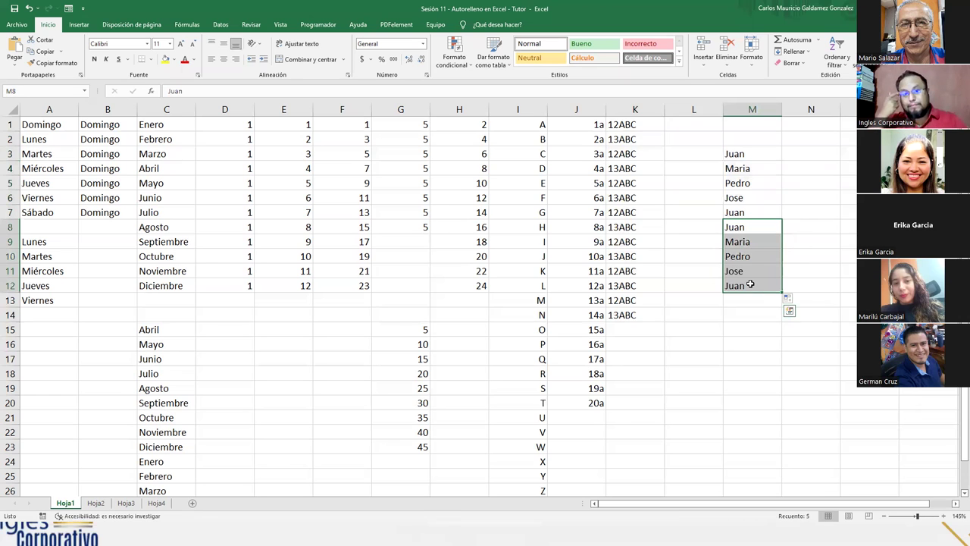
pyautogui.click(703, 229)
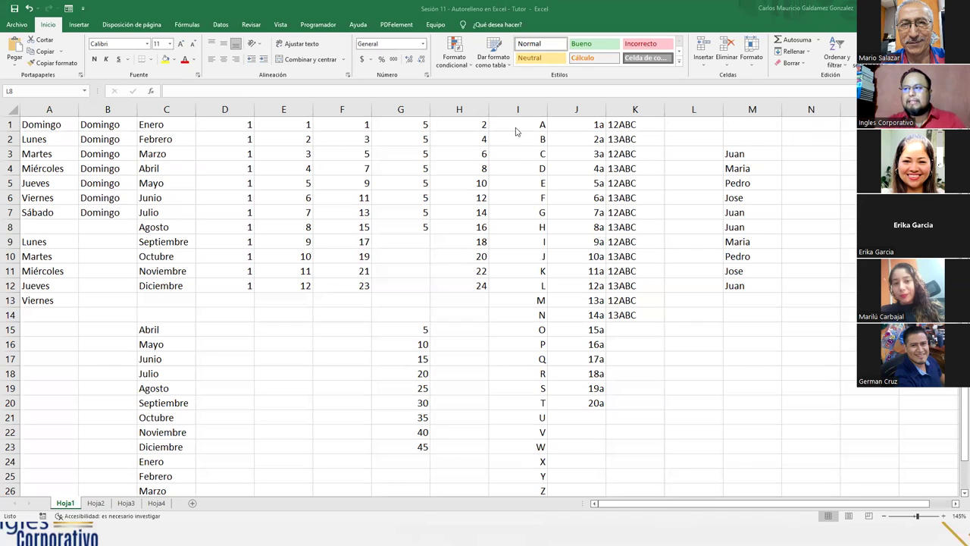
# Step: Inspect the CARACTER(FILA()) formulas in I1 and I2 without changing them
pyautogui.click(516, 126)
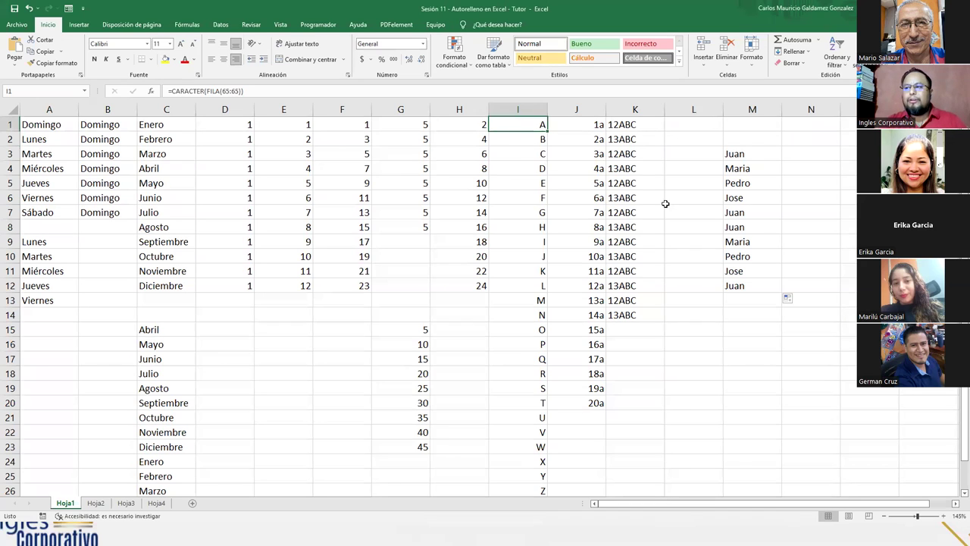
pyautogui.press('F2')
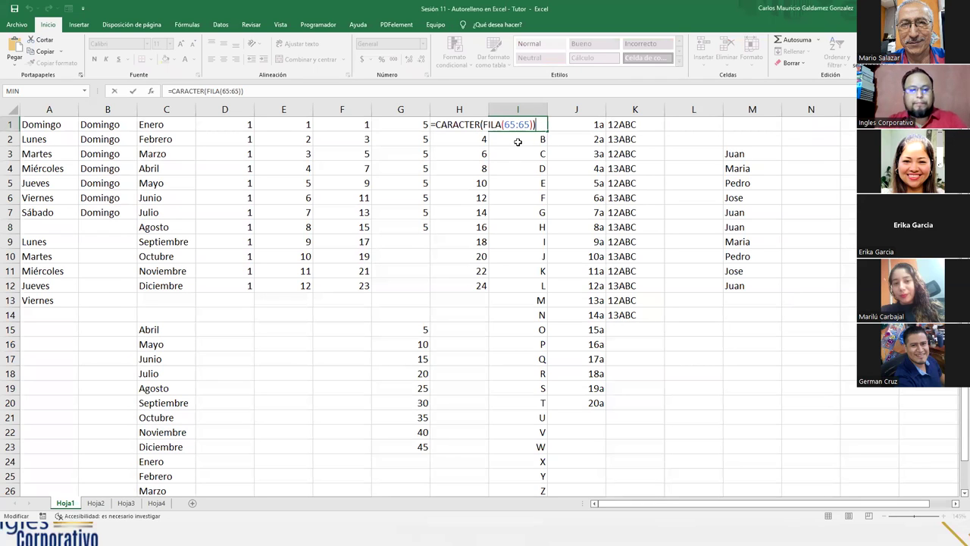
pyautogui.press('Return')
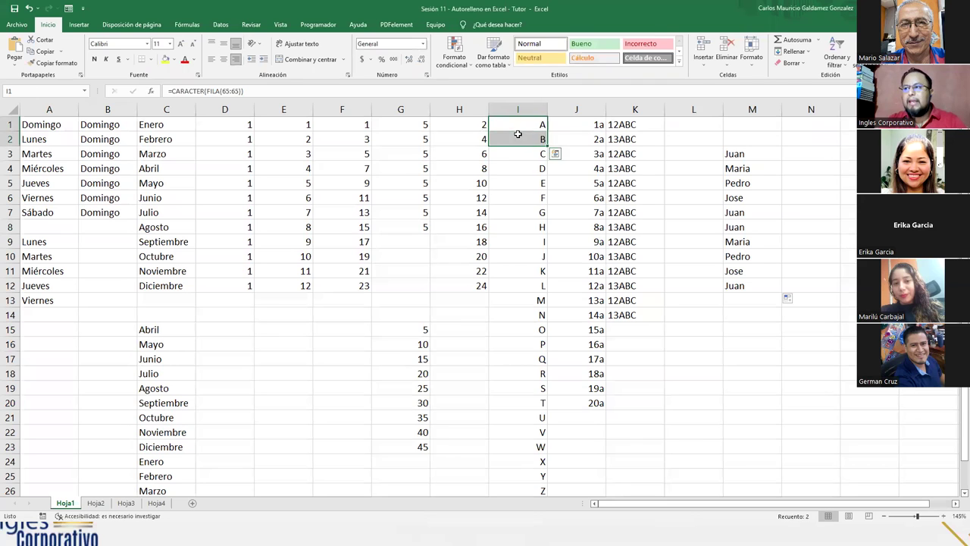
pyautogui.click(507, 125)
pyautogui.click(513, 141)
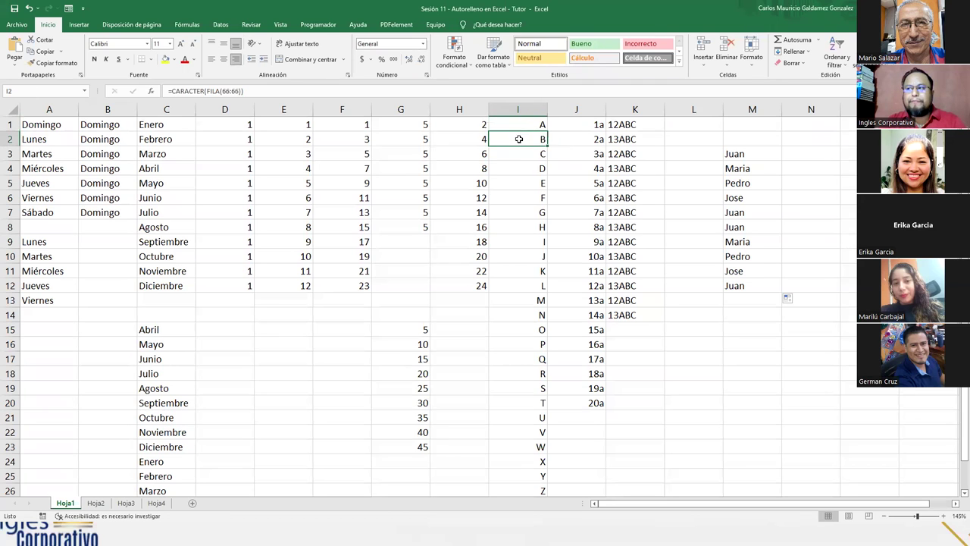
pyautogui.click(179, 92)
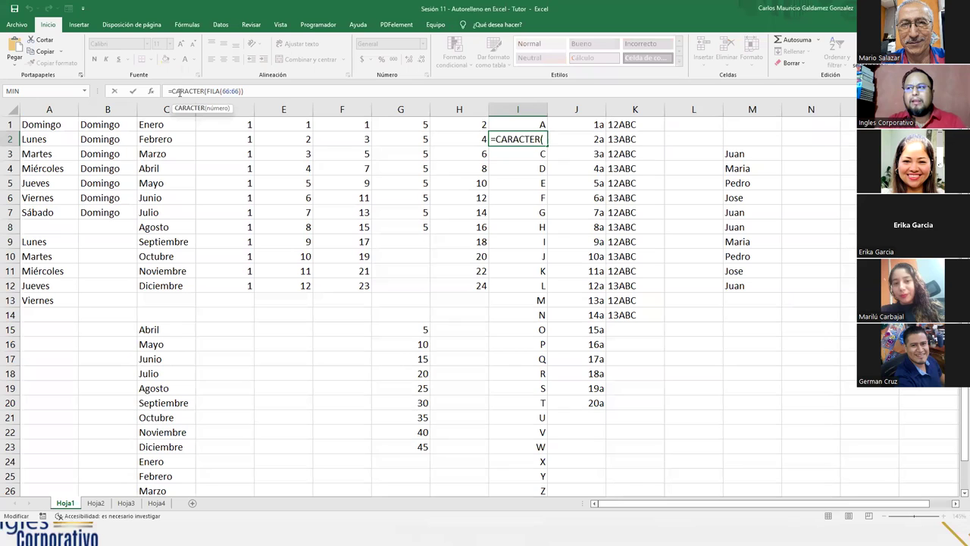
pyautogui.click(500, 139)
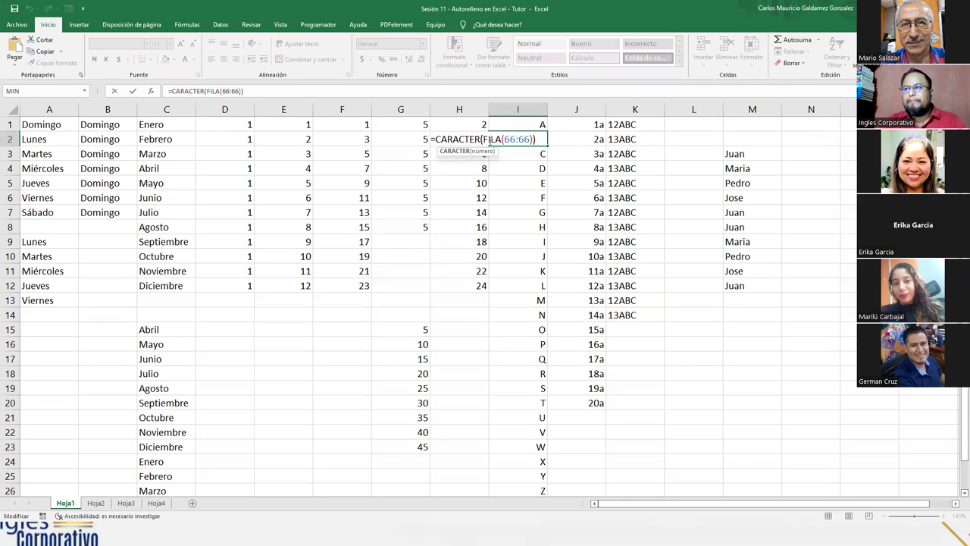
pyautogui.click(520, 139)
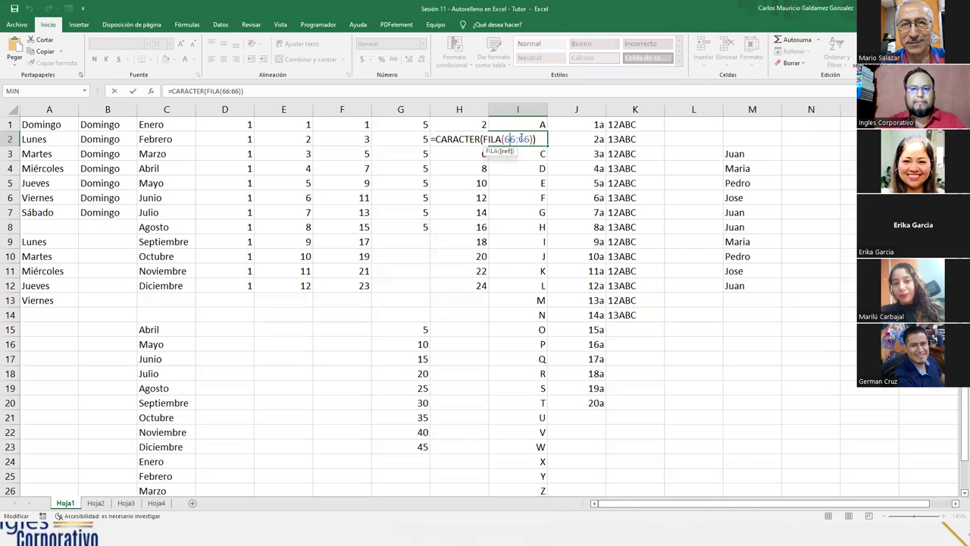
pyautogui.press('Escape')
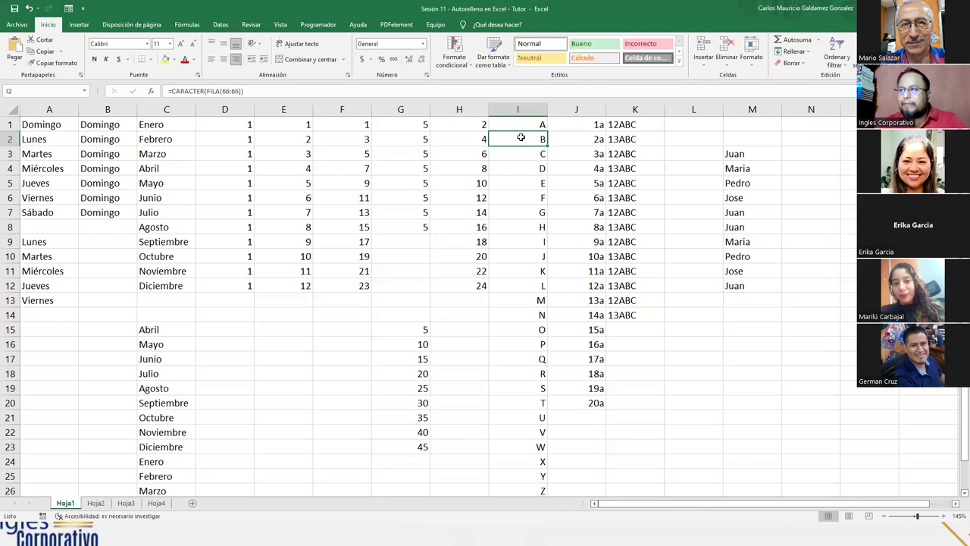
# Step: Overwrite I2's formula with the typed letter b
pyautogui.doubleClick(521, 137)
pyautogui.press('Return')
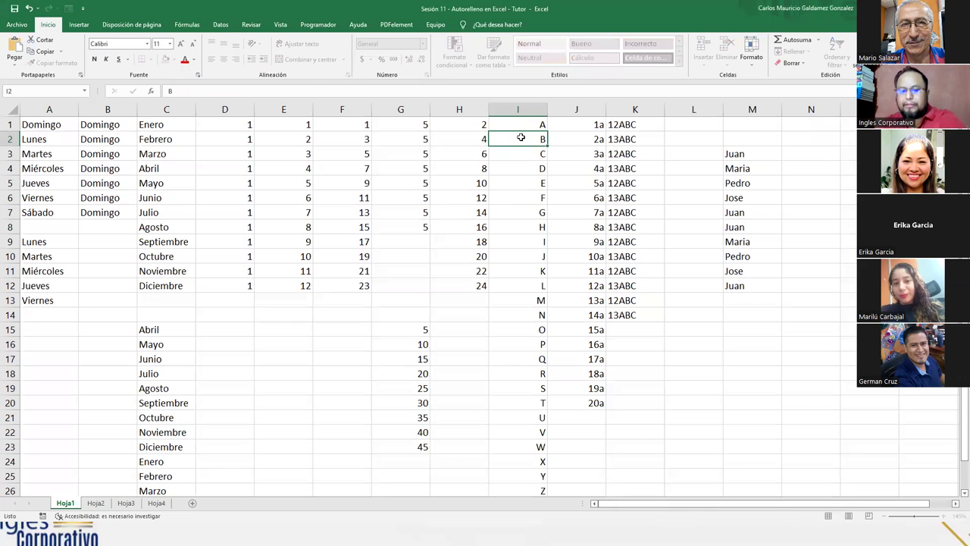
pyautogui.click(520, 137)
pyautogui.write('B')
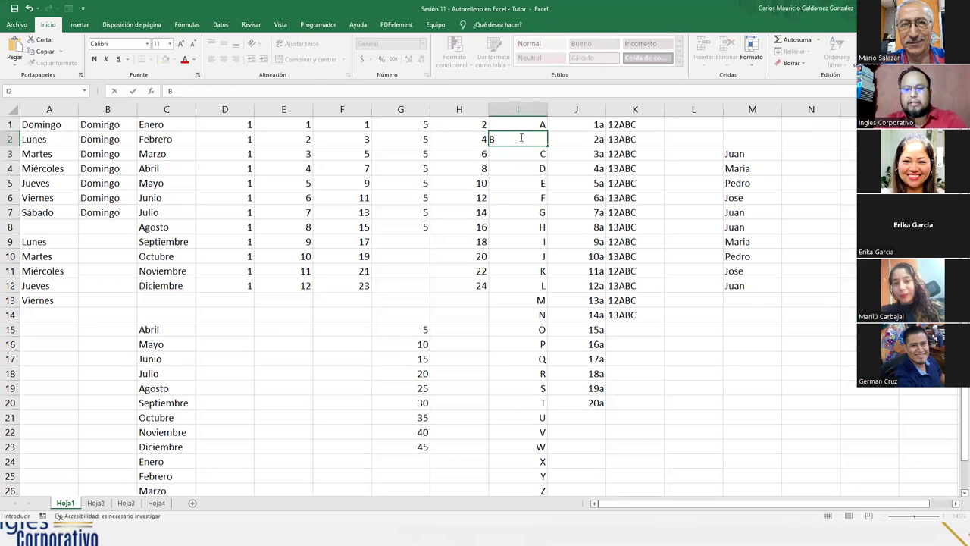
pyautogui.write('b')
pyautogui.press('Return')
# Step: Fill the A/b pair down column I, undo it, and reopen I1's formula
pyautogui.moveTo(520, 124); pyautogui.dragTo(522, 417)
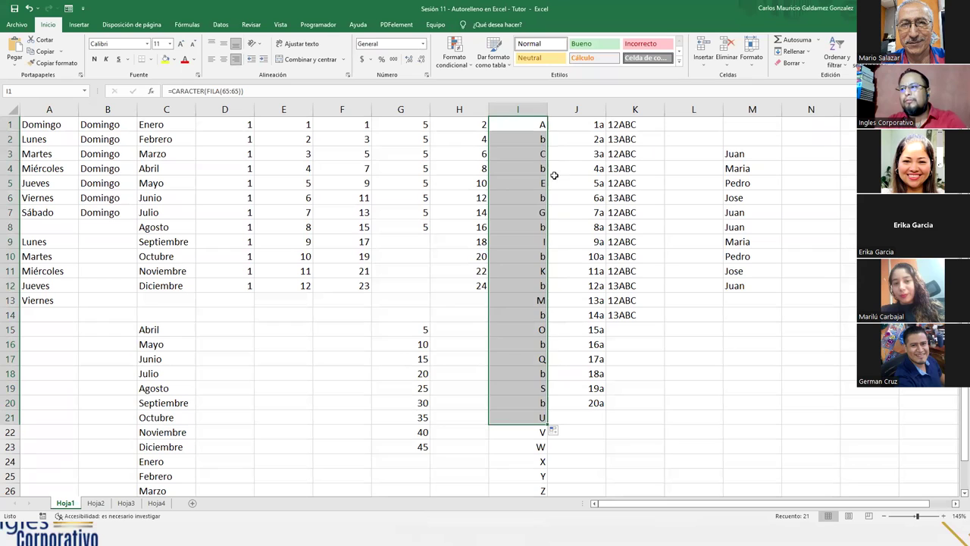
pyautogui.hotkey('ctrl', 'z')
pyautogui.click(512, 144)
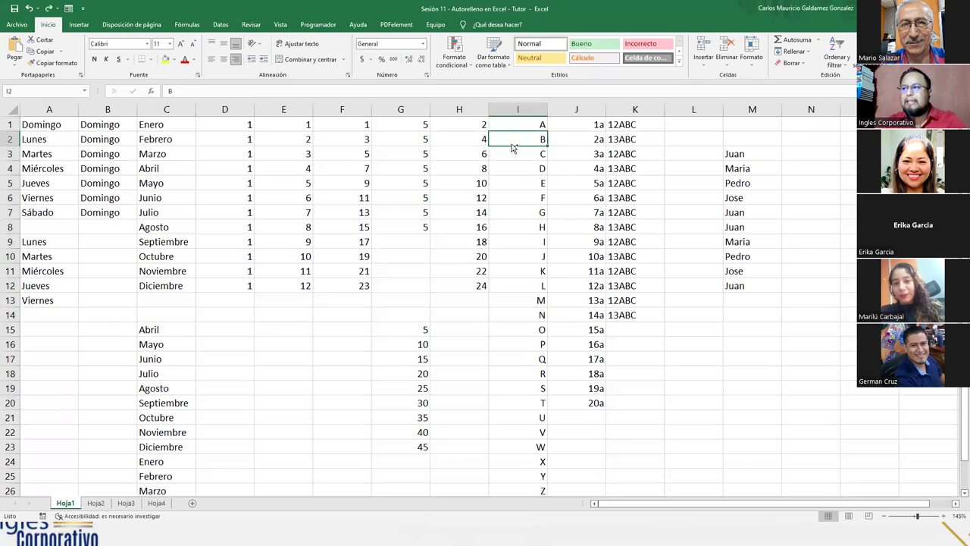
pyautogui.moveTo(516, 124); pyautogui.dragTo(538, 493)
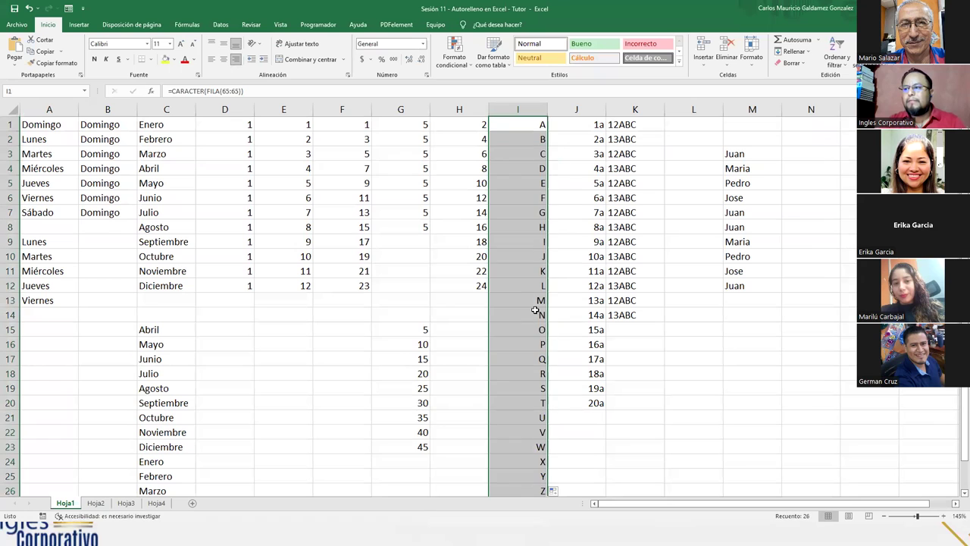
pyautogui.doubleClick(522, 125)
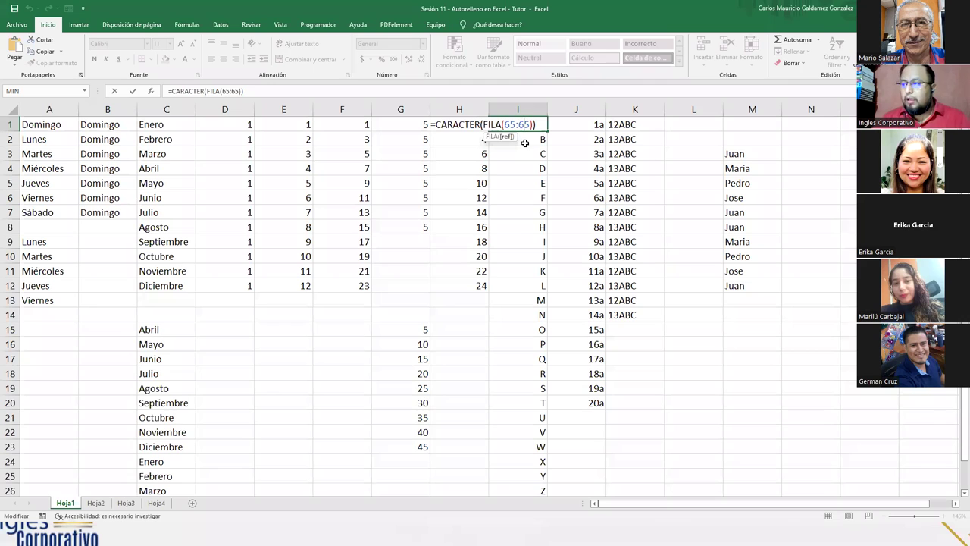
pyautogui.click(693, 358)
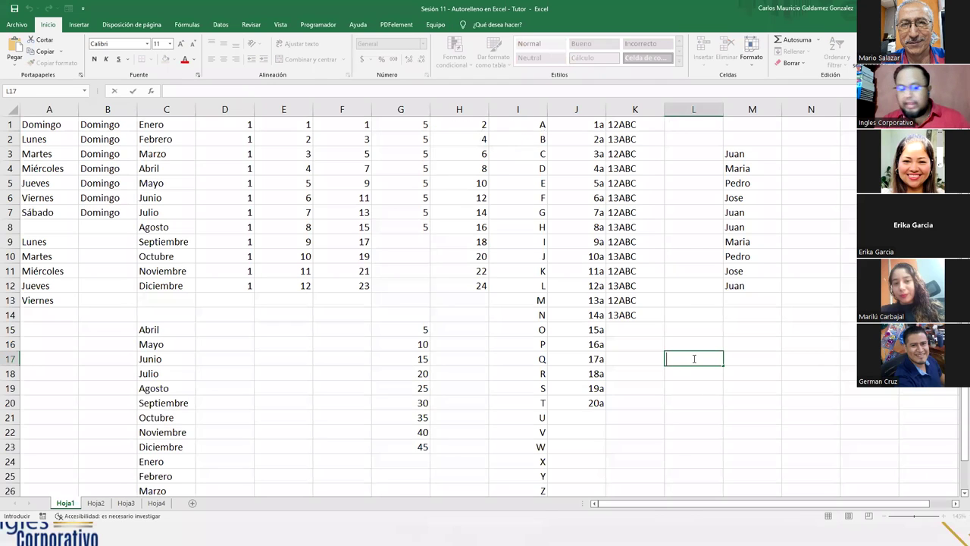
pyautogui.press('F2')
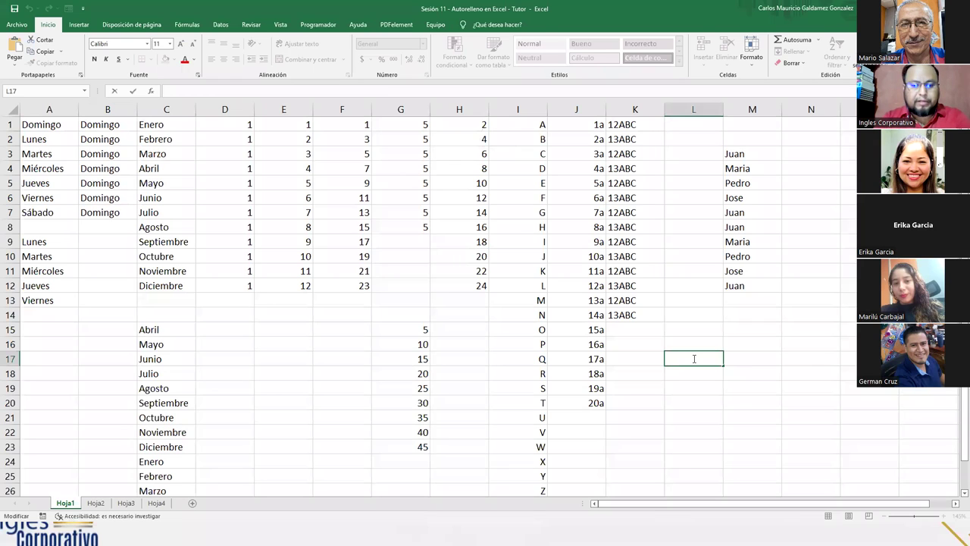
pyautogui.press('alt')
pyautogui.press('alt')
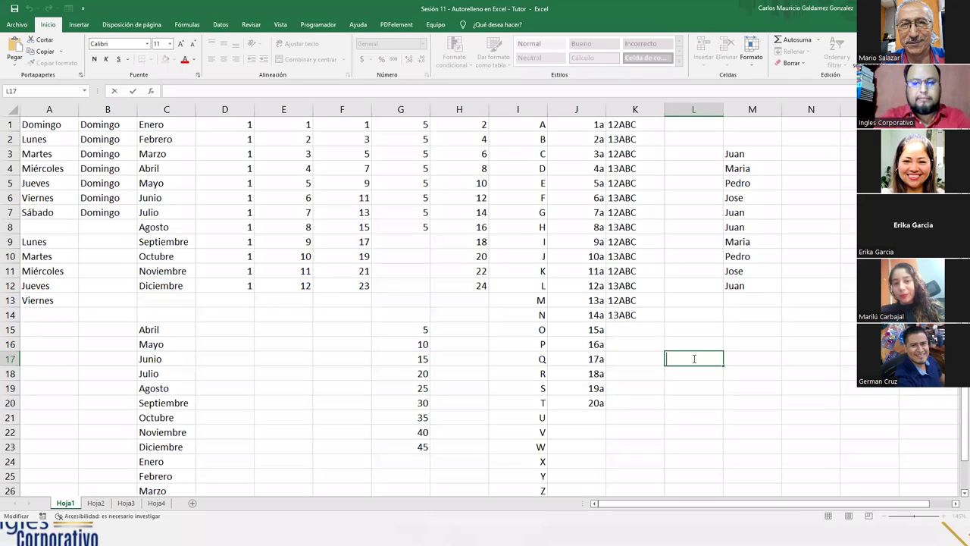
pyautogui.write('A')
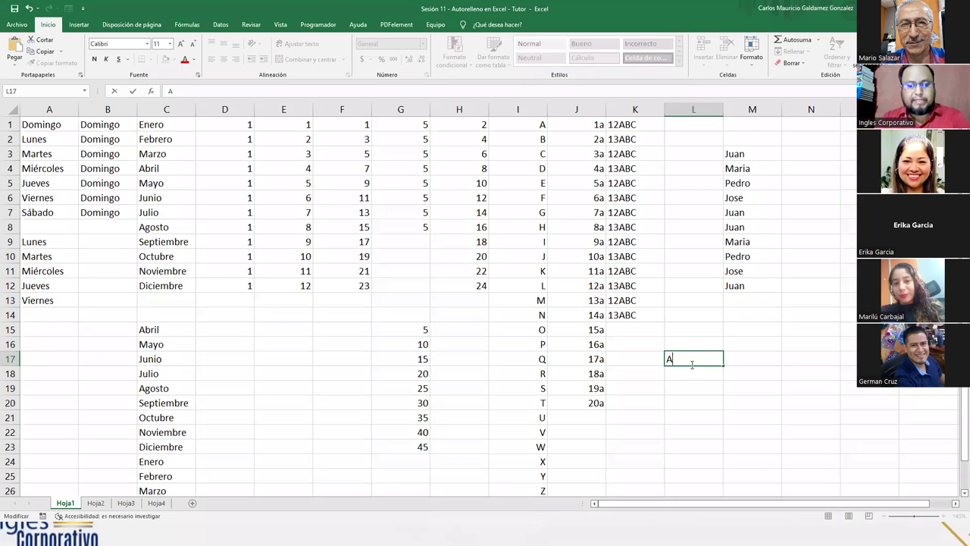
pyautogui.write('B')
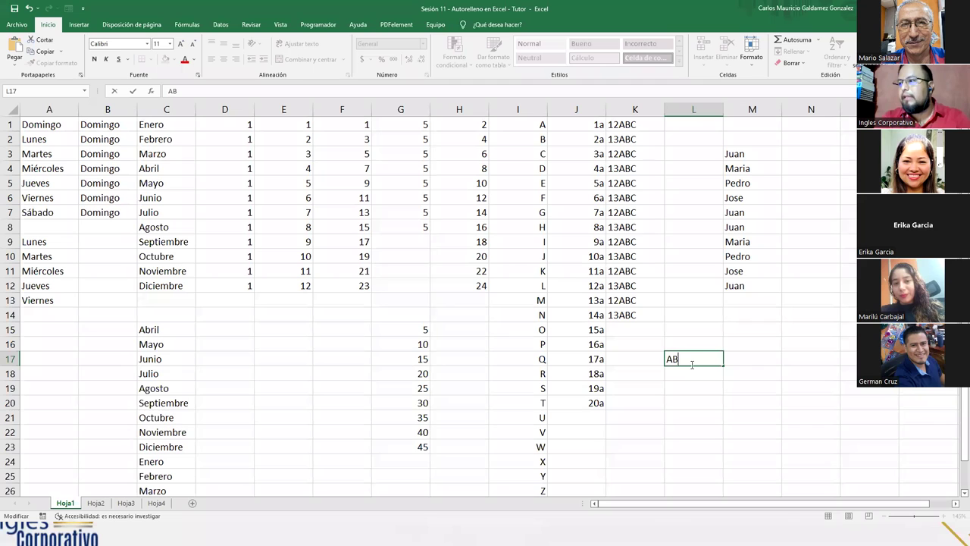
pyautogui.press('BackSpace')
pyautogui.press('BackSpace')
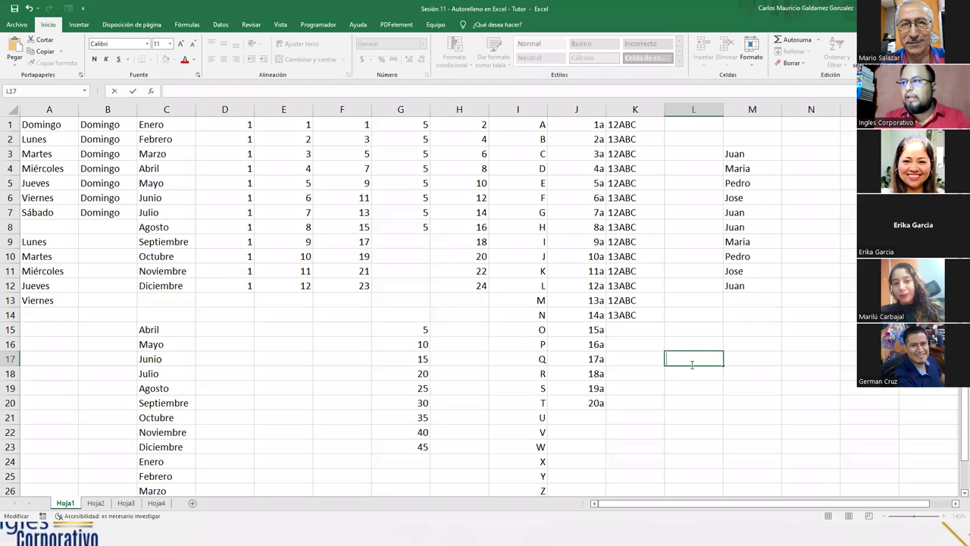
# Step: View I1's =CARACTER(FILA(65:65)) formula, cancel without changes, then switch to Hoja2
pyautogui.click(535, 125)
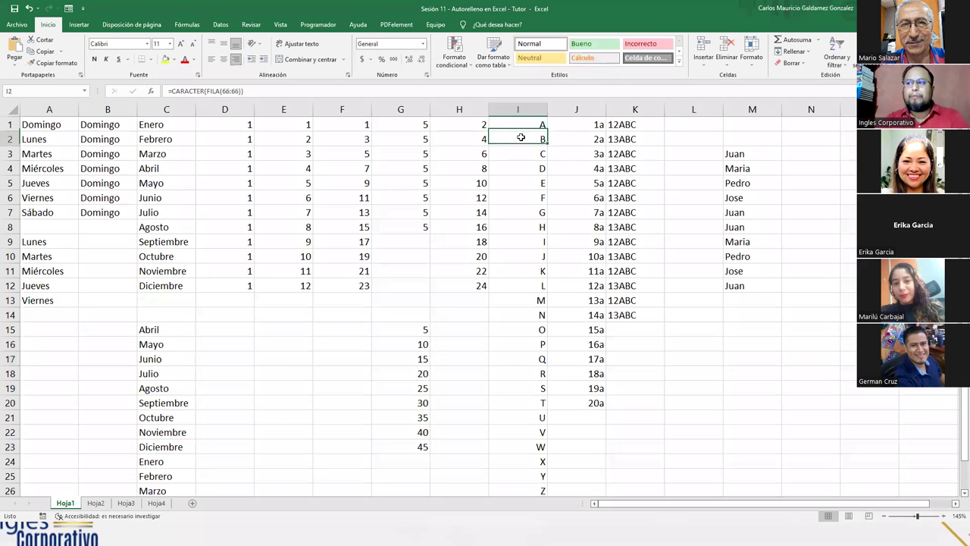
pyautogui.doubleClick(520, 123)
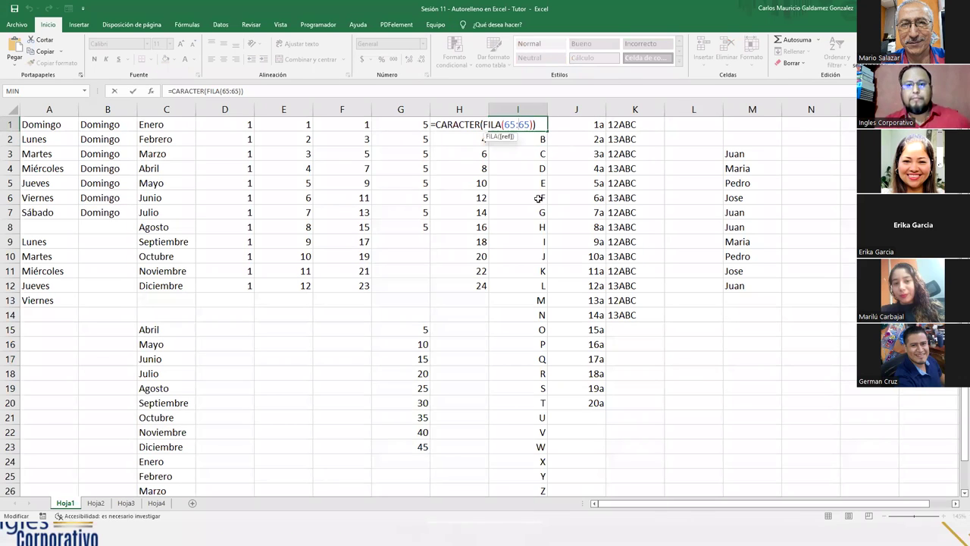
pyautogui.click(557, 154)
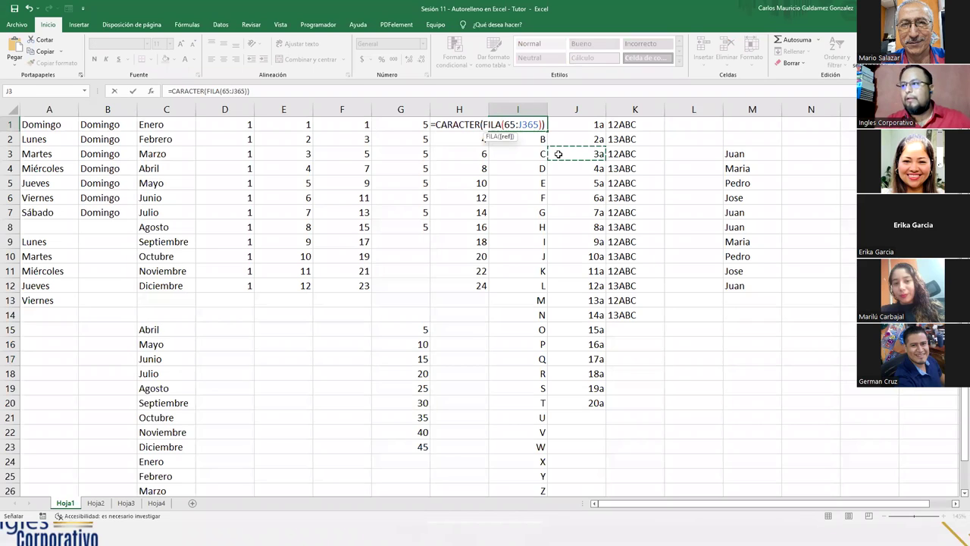
pyautogui.press('Escape')
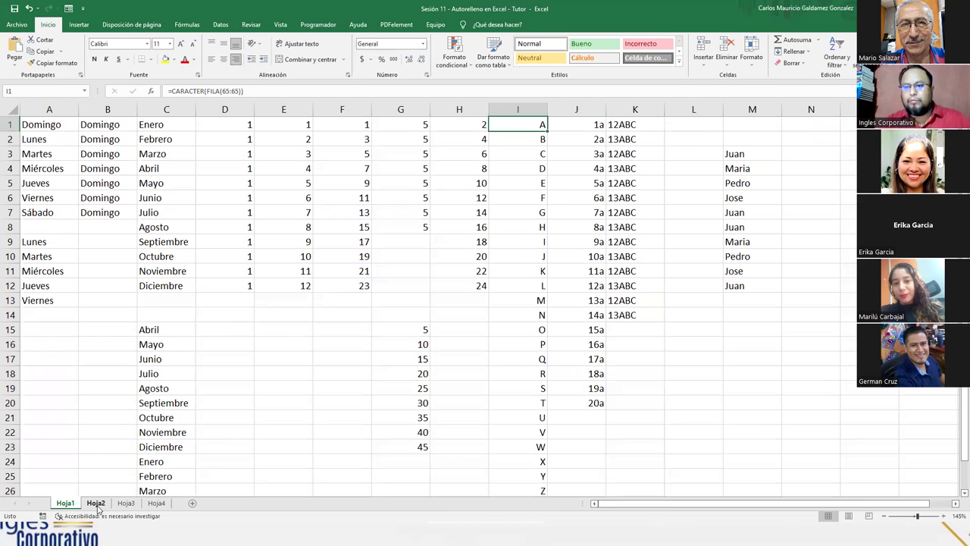
pyautogui.click(95, 503)
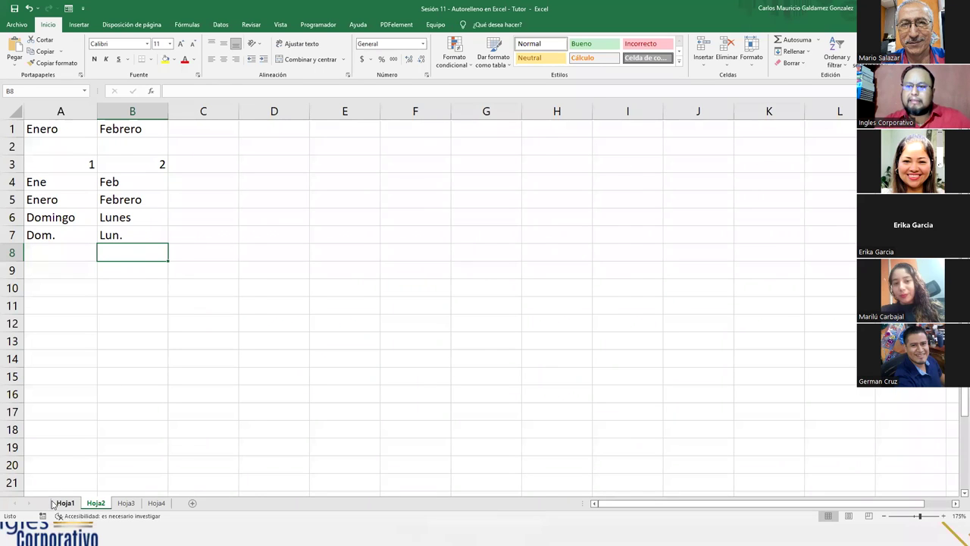
# Step: Extend Enero, Febrero across row 1 and the 1, 2 sequence across row 3 to column L
pyautogui.click(57, 504)
pyautogui.click(94, 504)
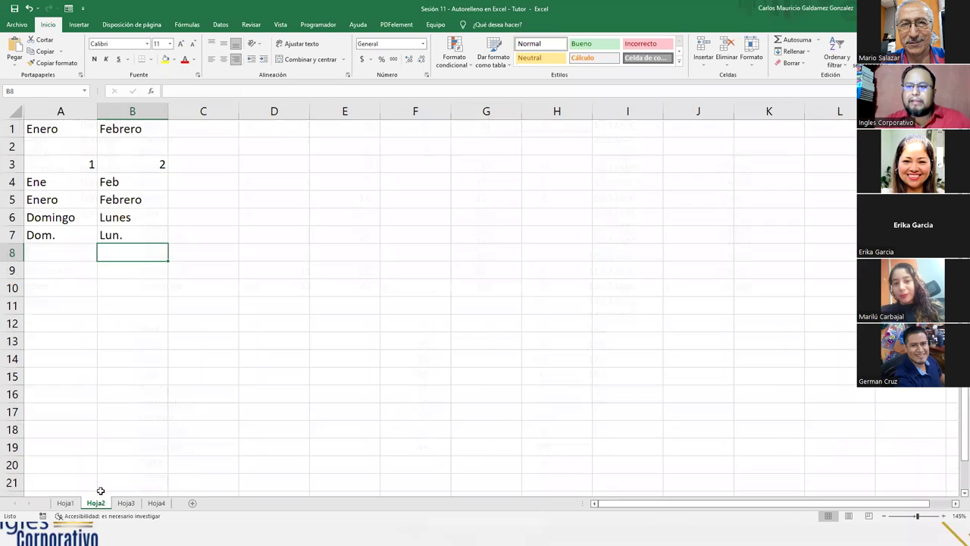
pyautogui.moveTo(72, 135); pyautogui.dragTo(852, 132)
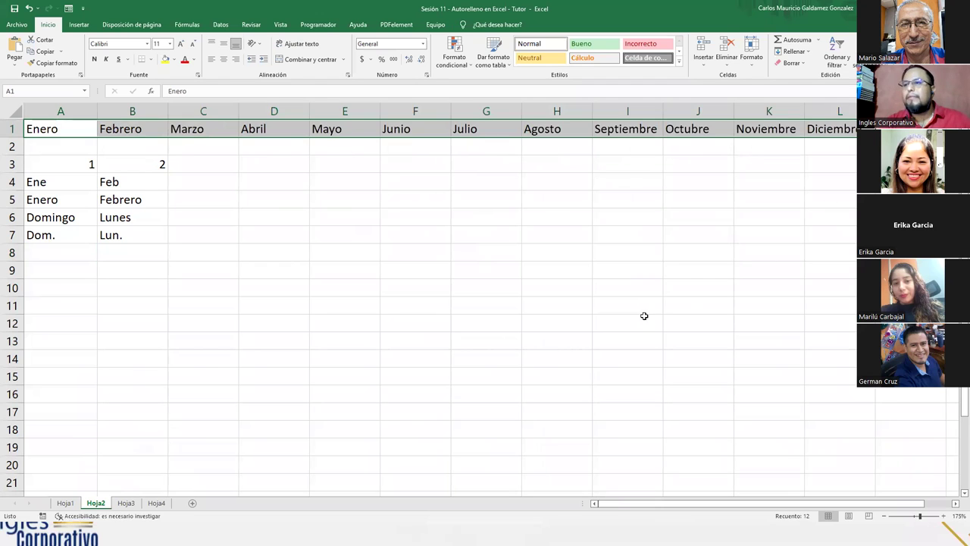
pyautogui.moveTo(65, 165); pyautogui.dragTo(841, 165)
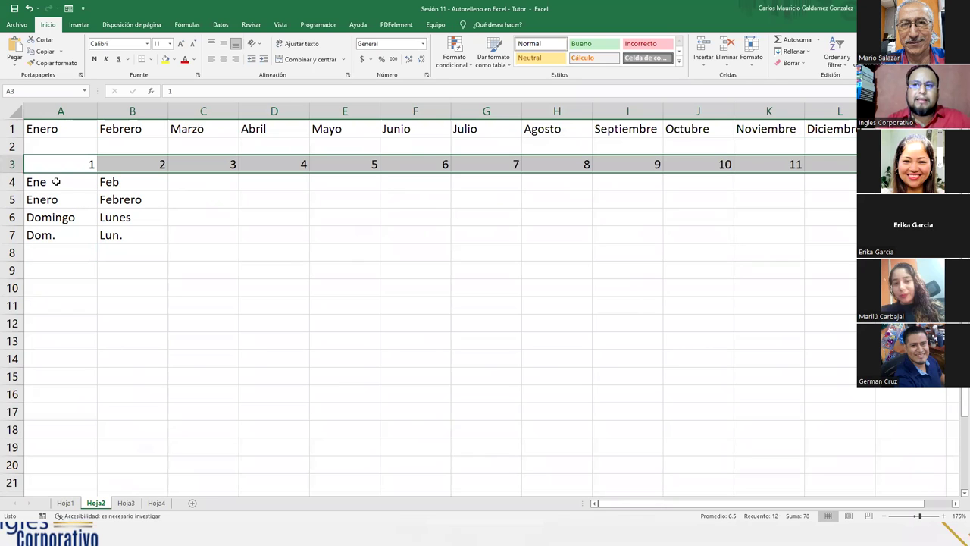
# Step: Extend the abbreviated months Ene–Dic along row 4 and abbreviated day names across row 7
pyautogui.moveTo(53, 182); pyautogui.dragTo(134, 183)
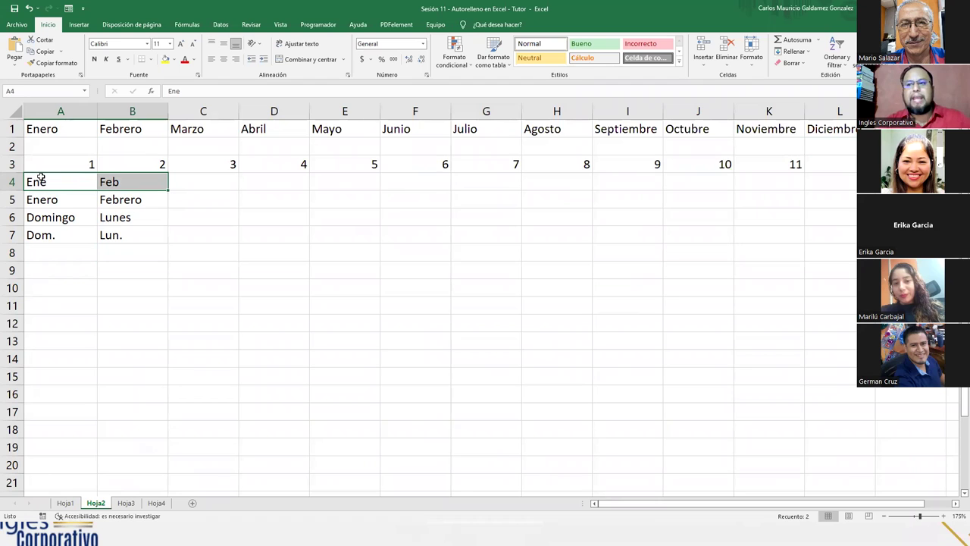
pyautogui.moveTo(166, 195); pyautogui.dragTo(704, 180)
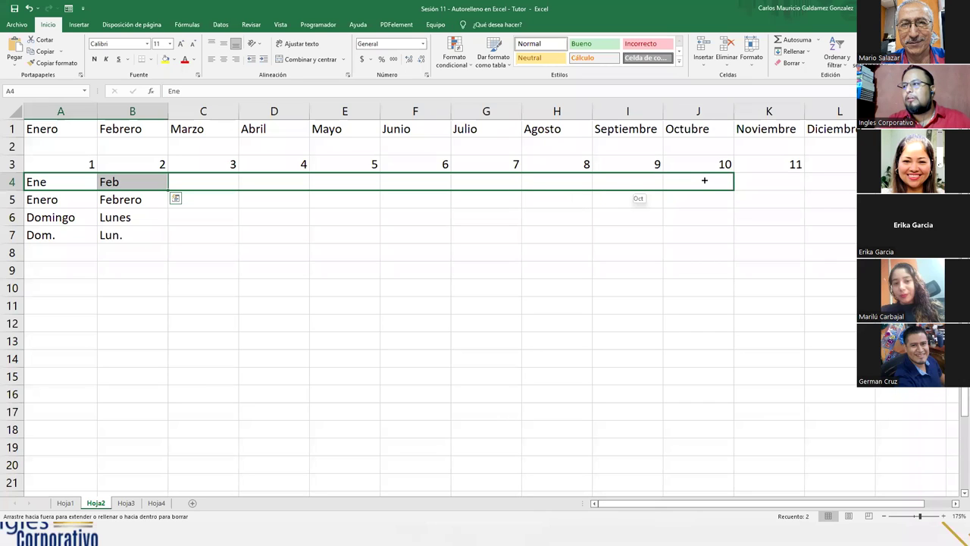
pyautogui.moveTo(770, 183); pyautogui.dragTo(848, 185)
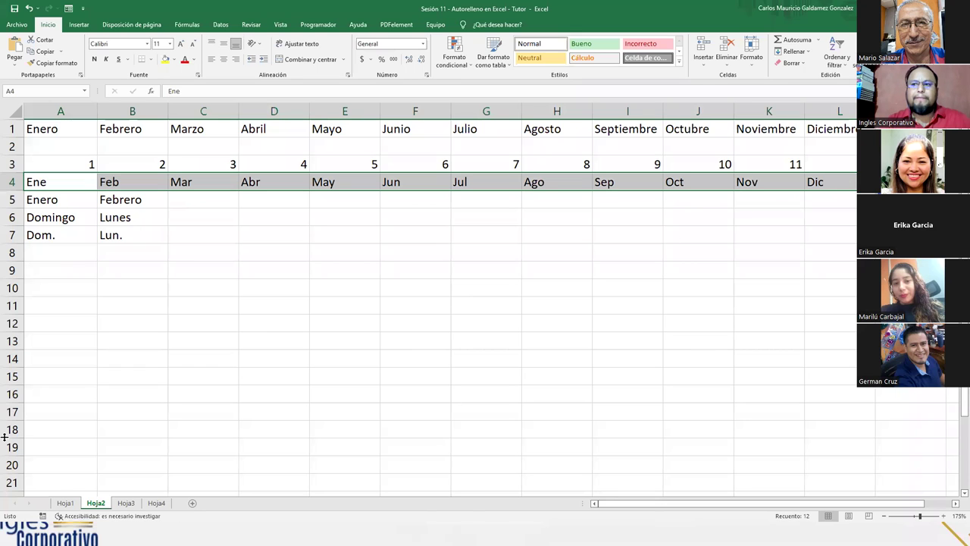
pyautogui.moveTo(53, 242); pyautogui.dragTo(855, 234)
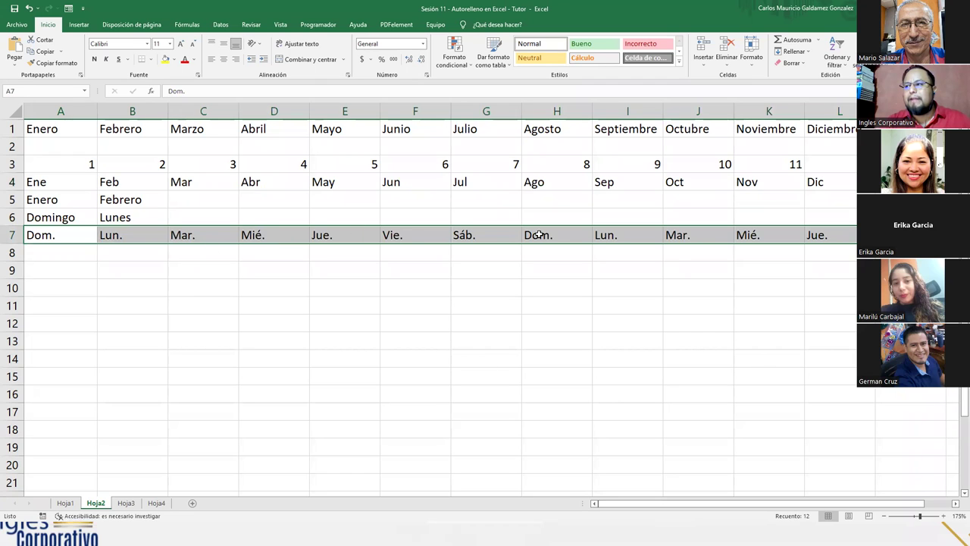
# Step: Clear the extra day abbreviations in H7:L7 and extend the row 5 months to Junio
pyautogui.click(570, 232)
pyautogui.moveTo(570, 232); pyautogui.dragTo(815, 233)
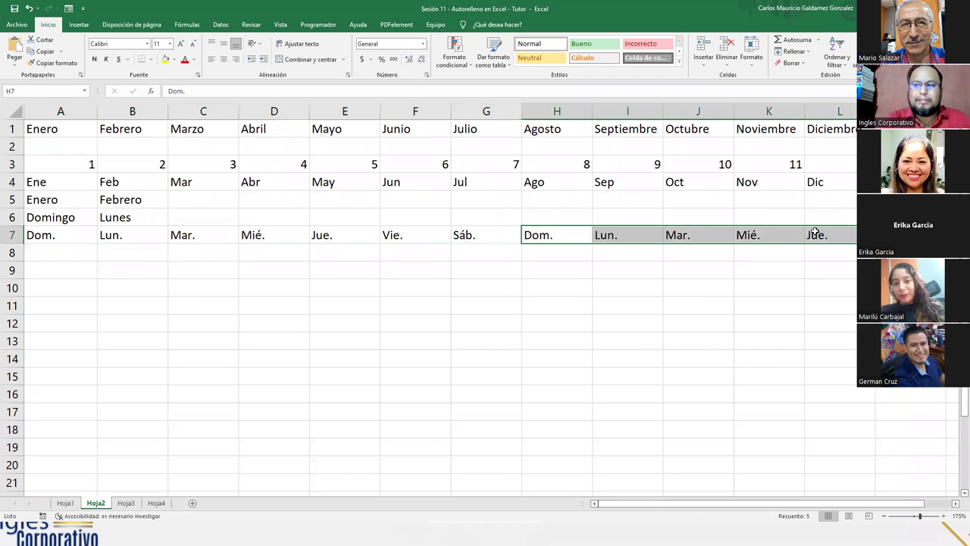
pyautogui.press('Delete')
pyautogui.moveTo(71, 205); pyautogui.dragTo(448, 206)
# Step: Fill the full day names across row 6, keeping only Domingo–Sábado in A6:G6
pyautogui.moveTo(45, 219); pyautogui.dragTo(834, 216)
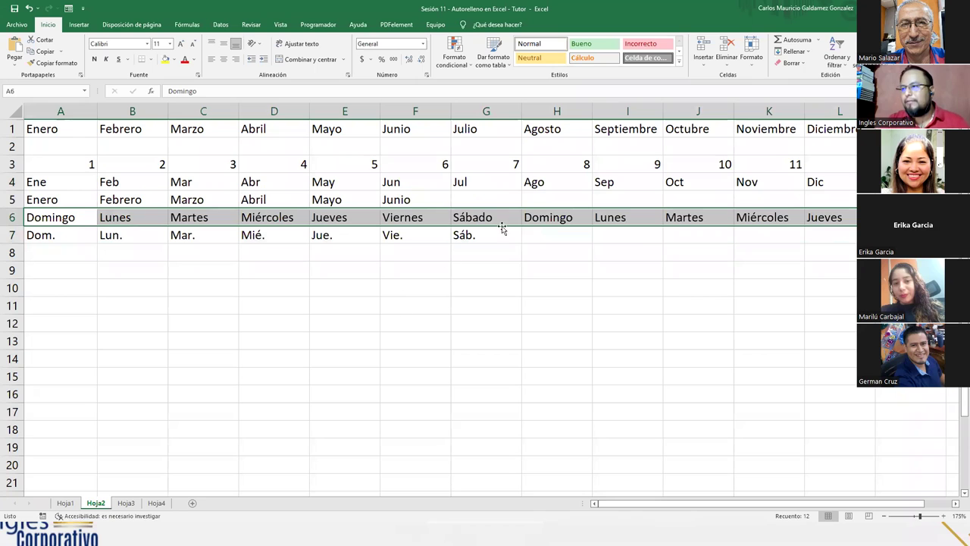
pyautogui.moveTo(552, 216); pyautogui.dragTo(850, 218)
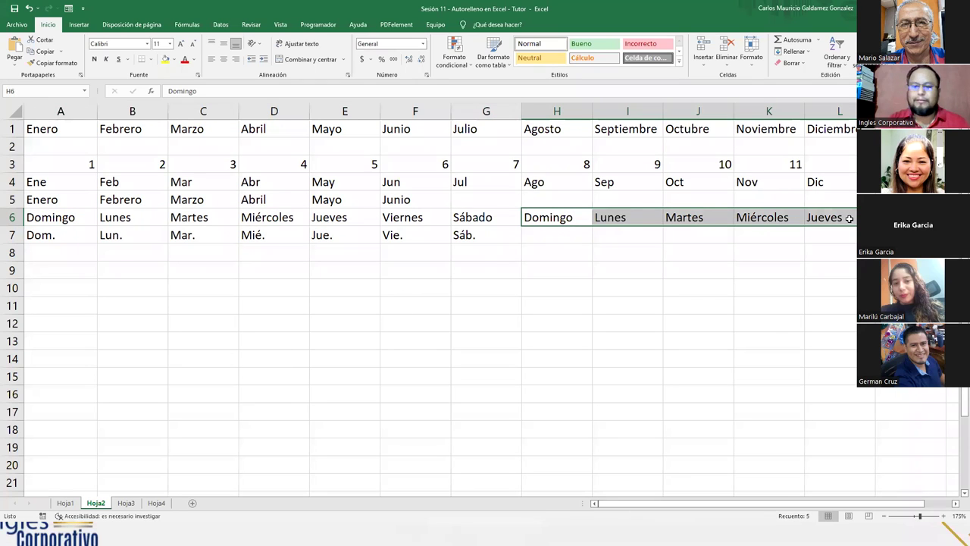
pyautogui.press('Delete')
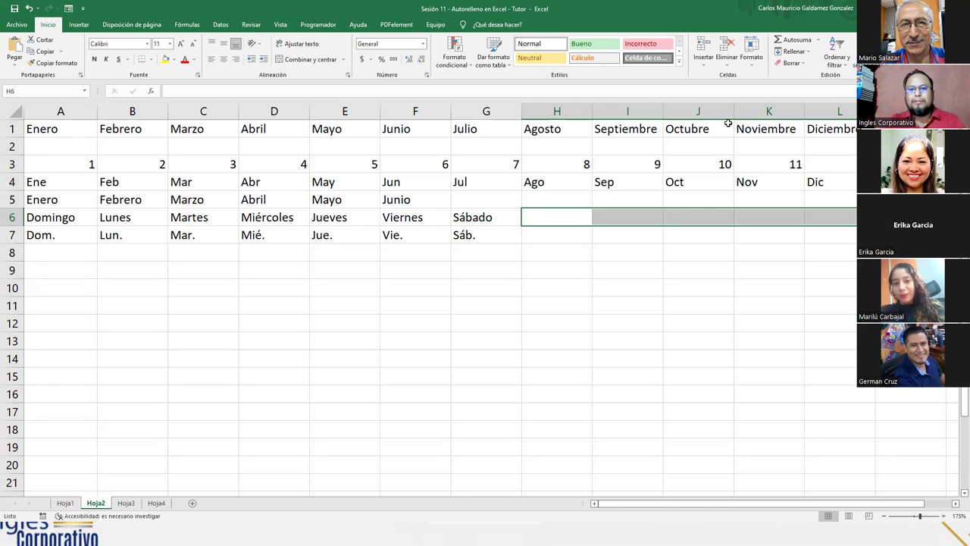
# Step: Highlight the filled month, number and day series on Hoja2, then move to Hoja3
pyautogui.click(263, 293)
pyautogui.click(539, 238)
pyautogui.moveTo(482, 238); pyautogui.dragTo(46, 130)
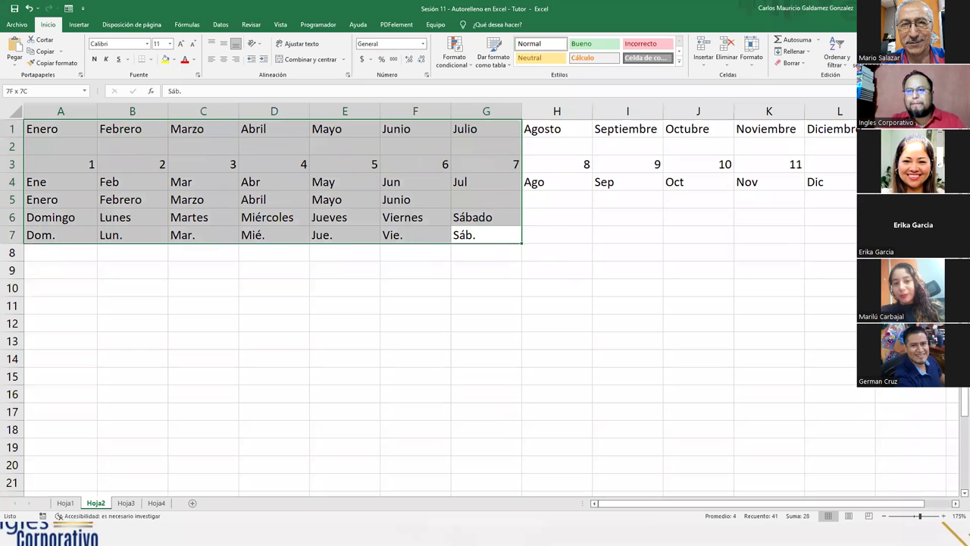
pyautogui.moveTo(840, 235); pyautogui.dragTo(45, 129)
pyautogui.moveTo(131, 166); pyautogui.dragTo(185, 167)
pyautogui.click(131, 167)
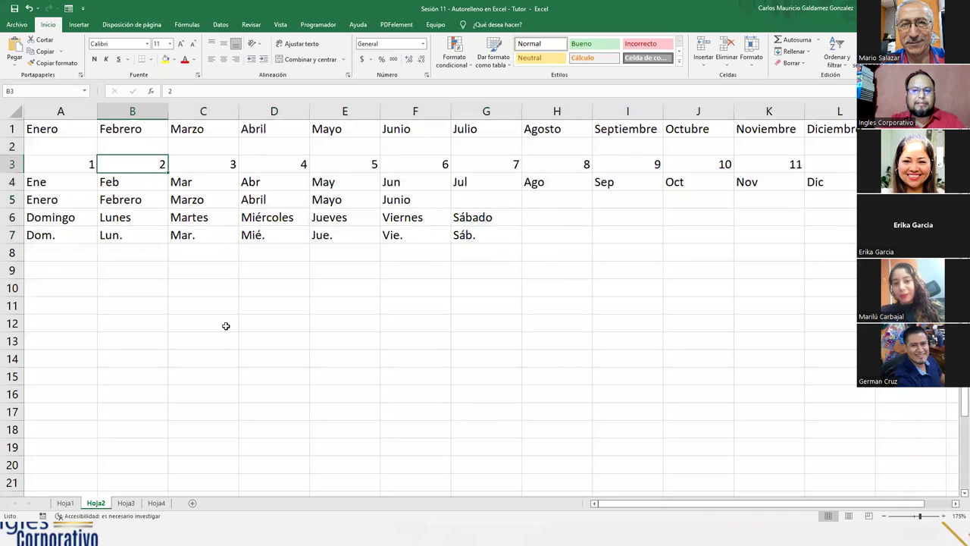
pyautogui.moveTo(88, 128); pyautogui.dragTo(808, 127)
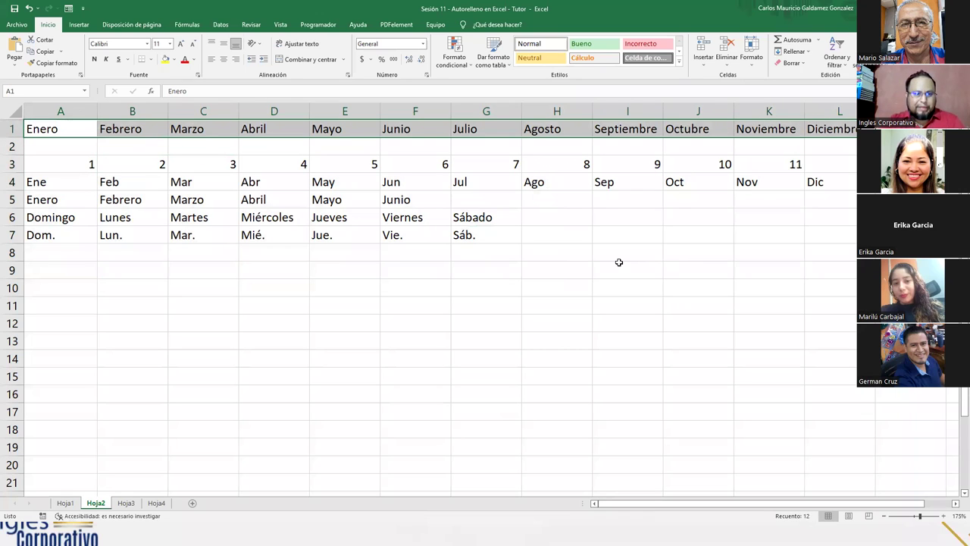
pyautogui.click(170, 217)
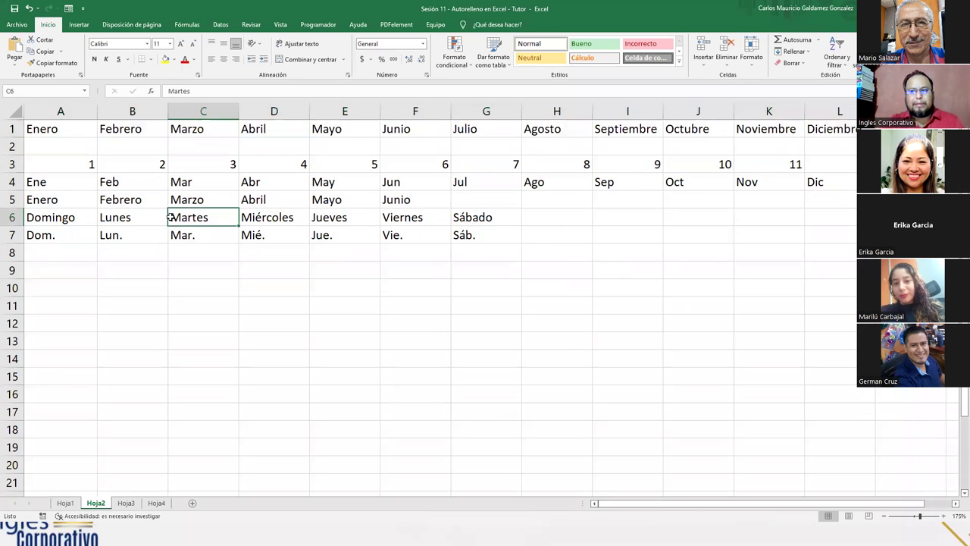
pyautogui.click(82, 129)
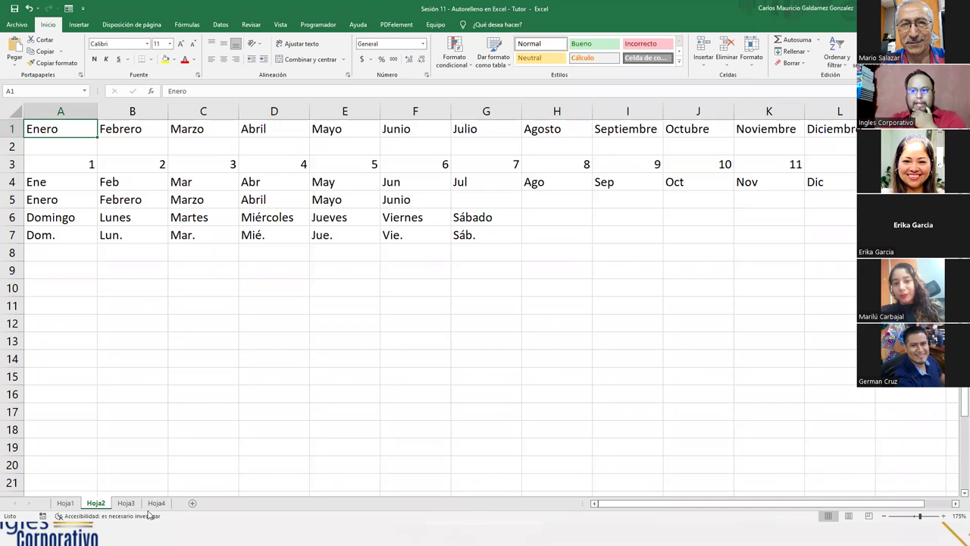
pyautogui.click(125, 505)
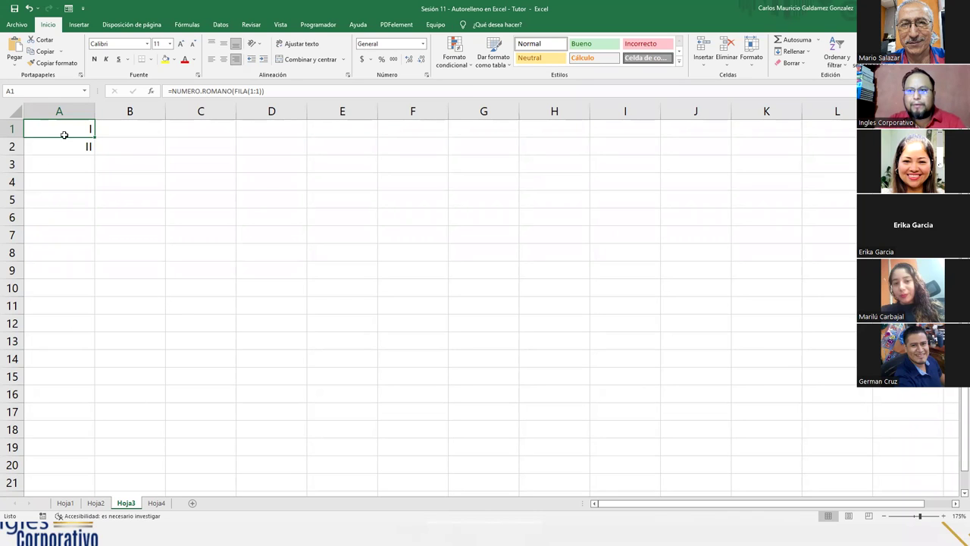
# Step: Show A1's formula =NUMERO.ROMANO(FILA(1:1)) and highlight its FILA part, leaving it unchanged
pyautogui.moveTo(67, 131); pyautogui.dragTo(64, 146)
pyautogui.click(61, 133)
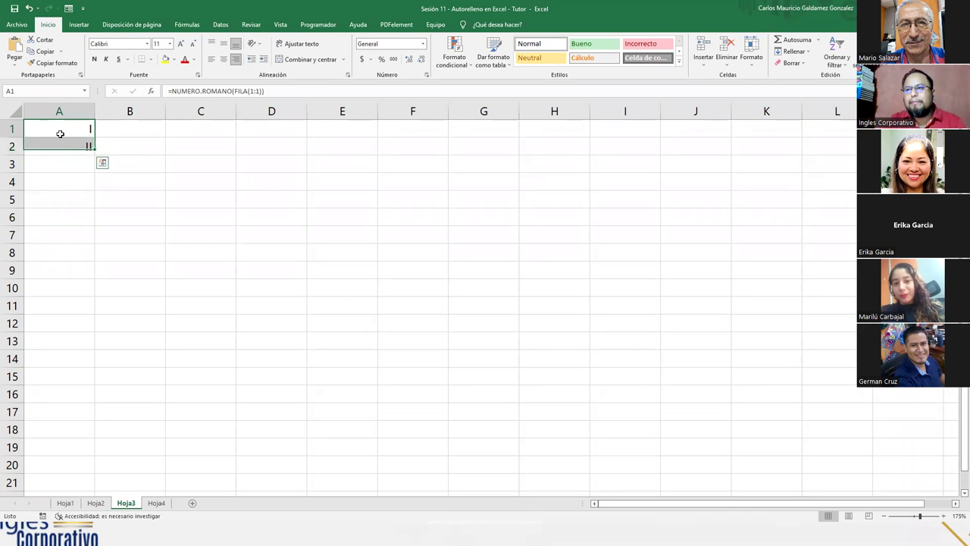
pyautogui.doubleClick(81, 129)
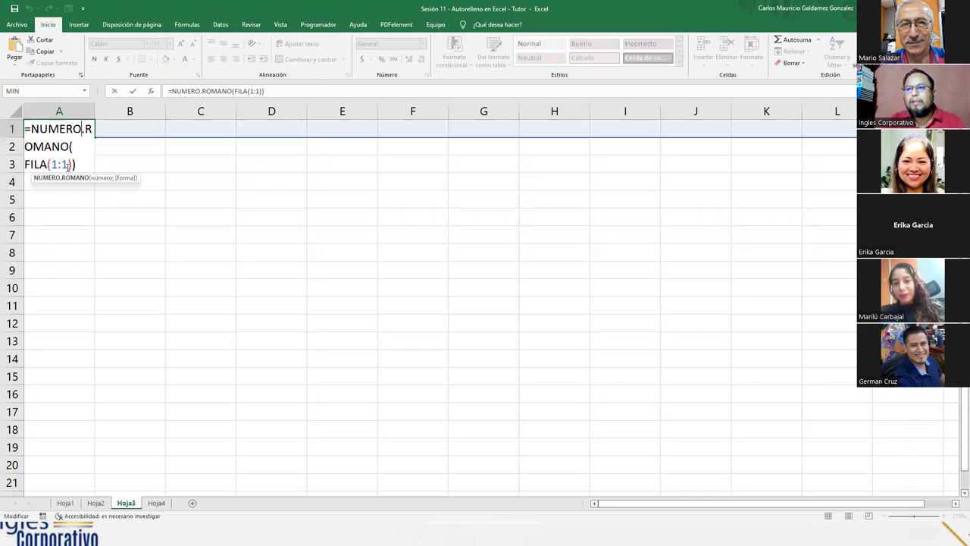
pyautogui.click(126, 153)
pyautogui.click(85, 124)
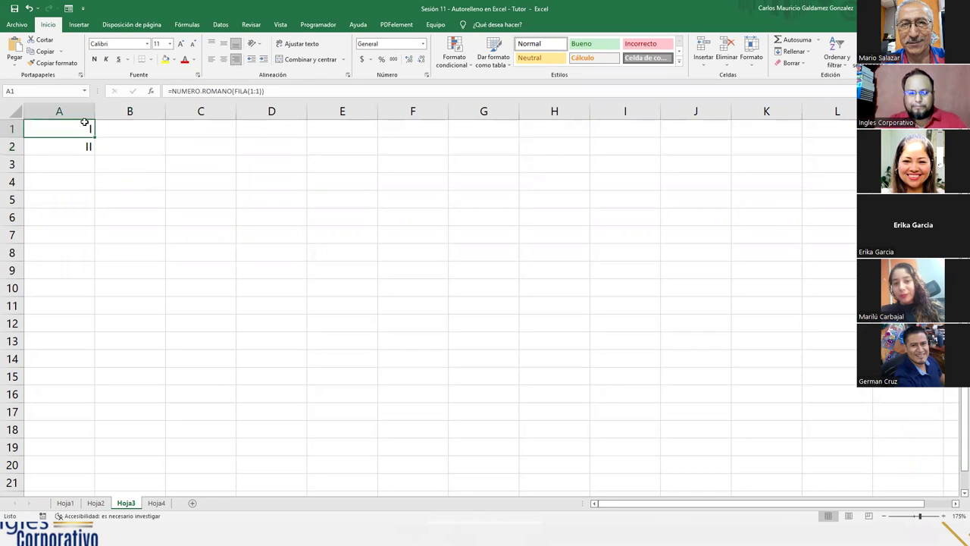
pyautogui.doubleClick(84, 125)
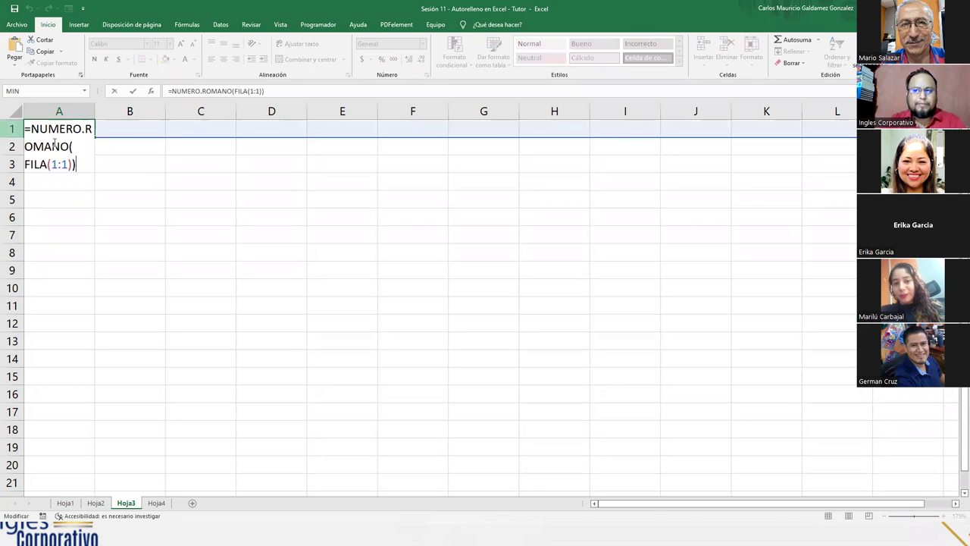
pyautogui.doubleClick(30, 165)
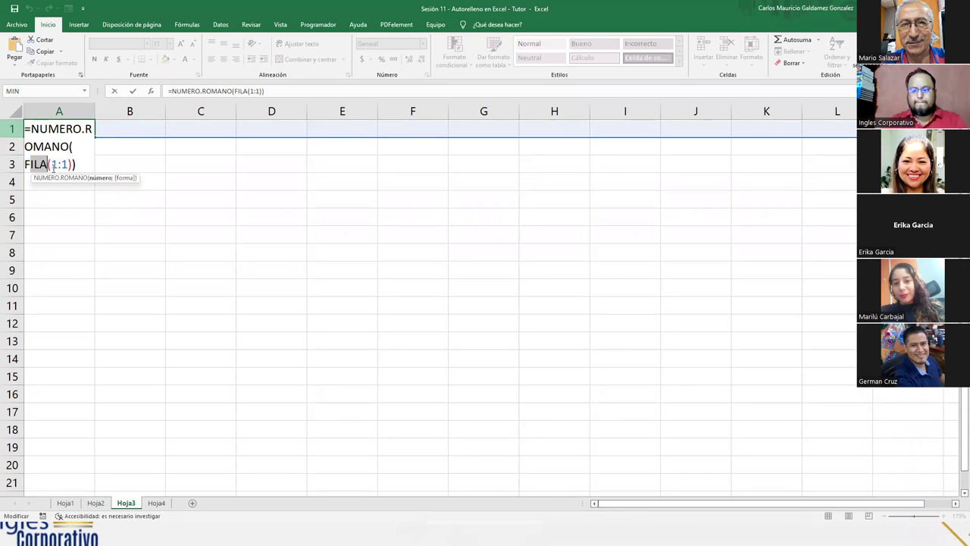
pyautogui.hotkey('ctrl', 'Return')
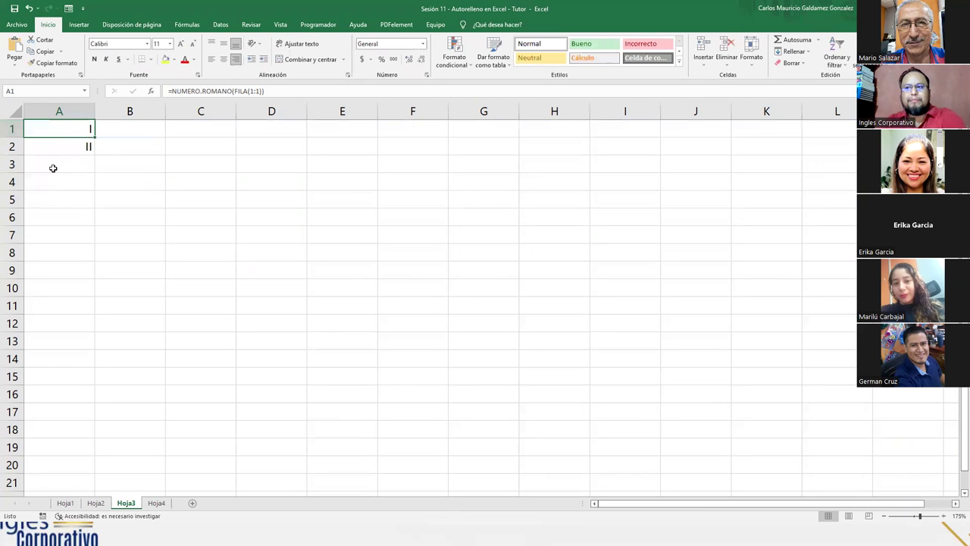
# Step: Fill the Roman numeral formula down to A20 for I–XX and check A20 uses FILA(20:20)
pyautogui.moveTo(94, 138); pyautogui.dragTo(82, 473)
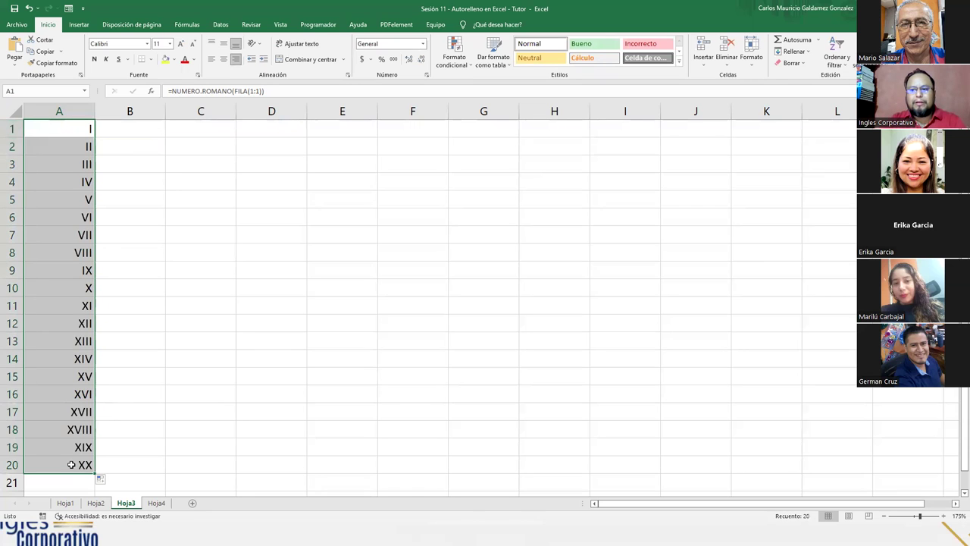
pyautogui.click(71, 465)
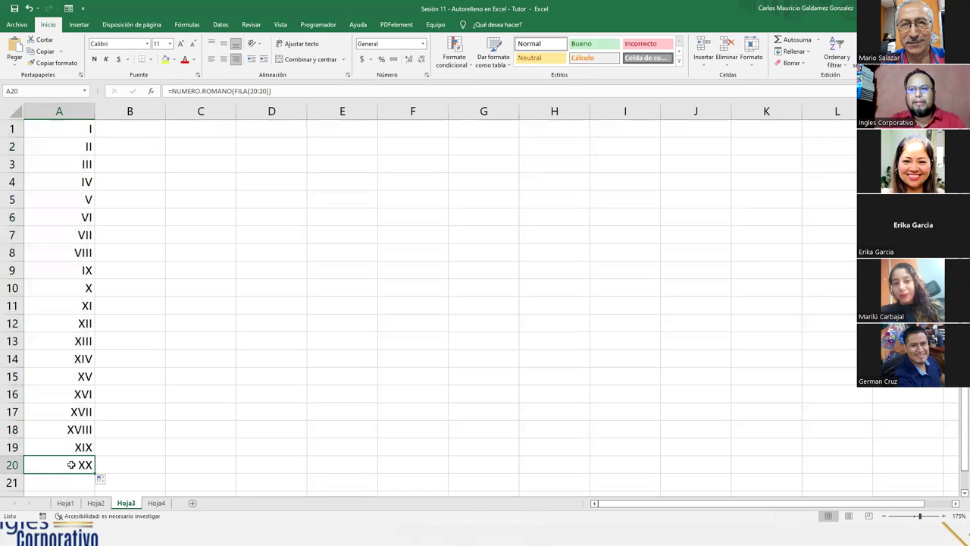
pyautogui.click(255, 91)
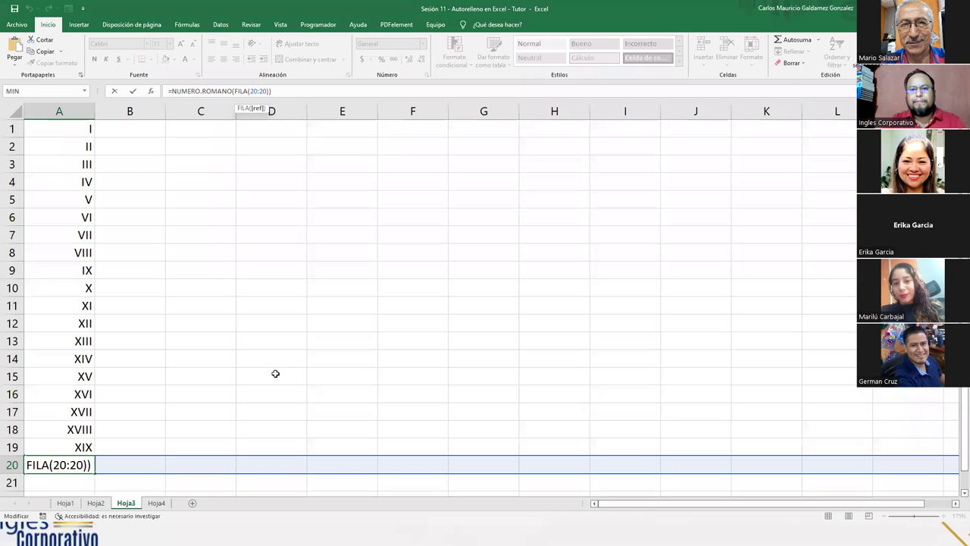
pyautogui.click(37, 428)
pyautogui.click(53, 466)
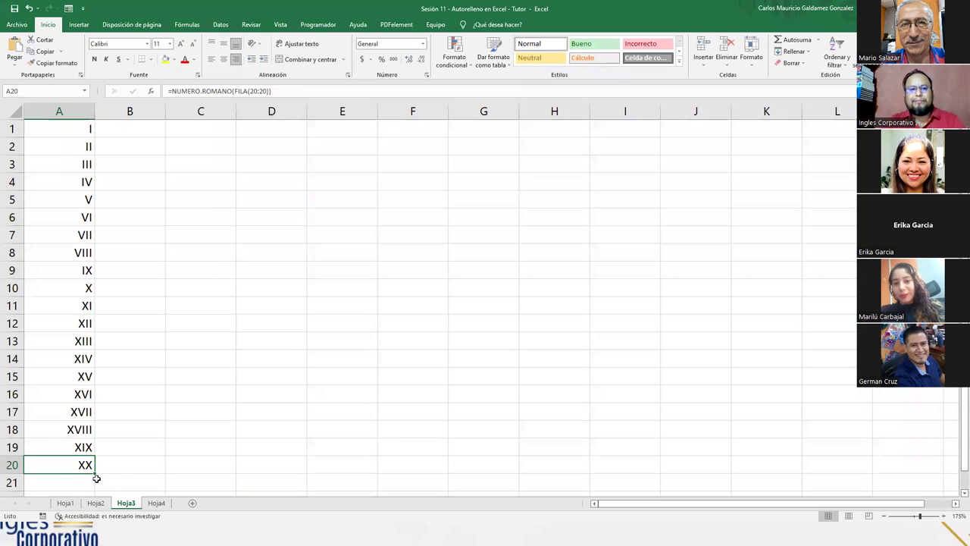
pyautogui.doubleClick(78, 132)
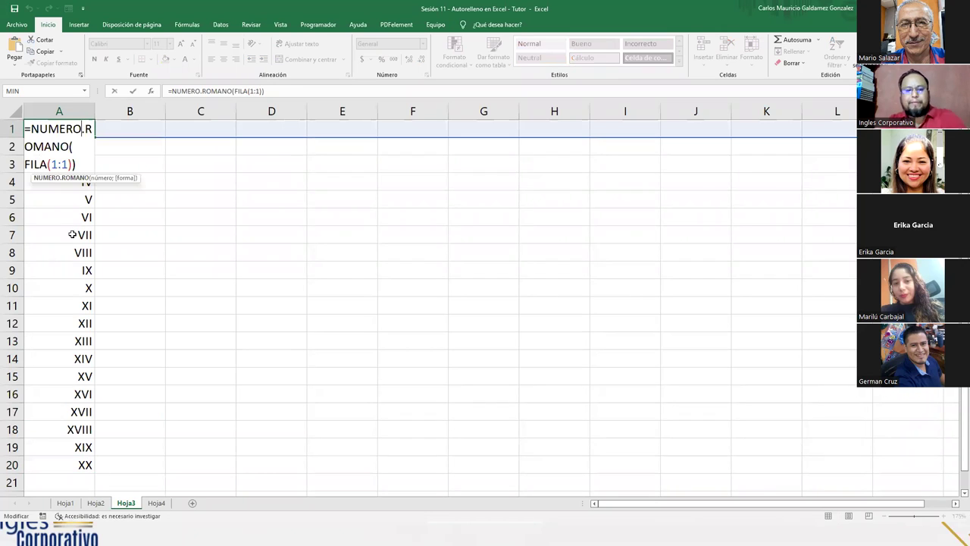
# Step: Leave A1's formula unchanged and switch to the Hoja4 sheet with the name table
pyautogui.press('Escape')
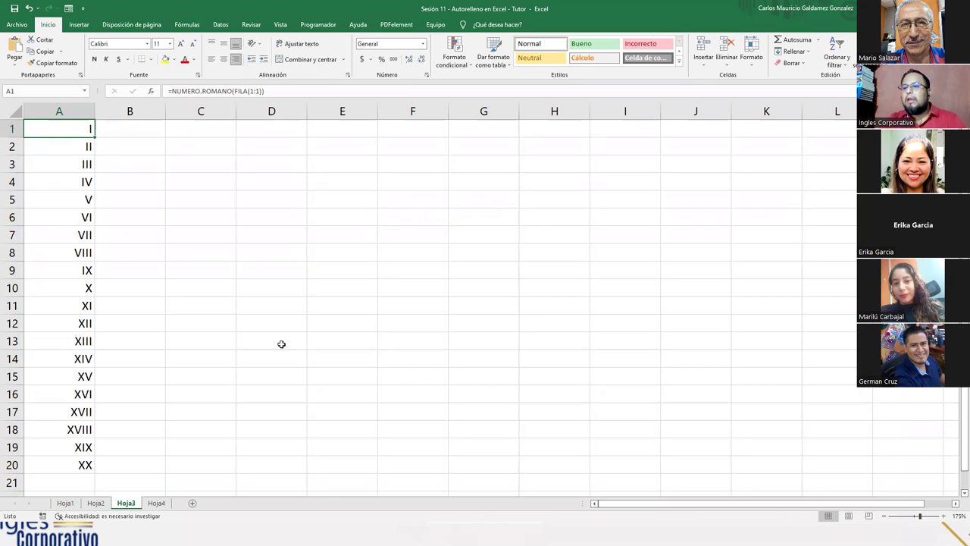
pyautogui.click(157, 503)
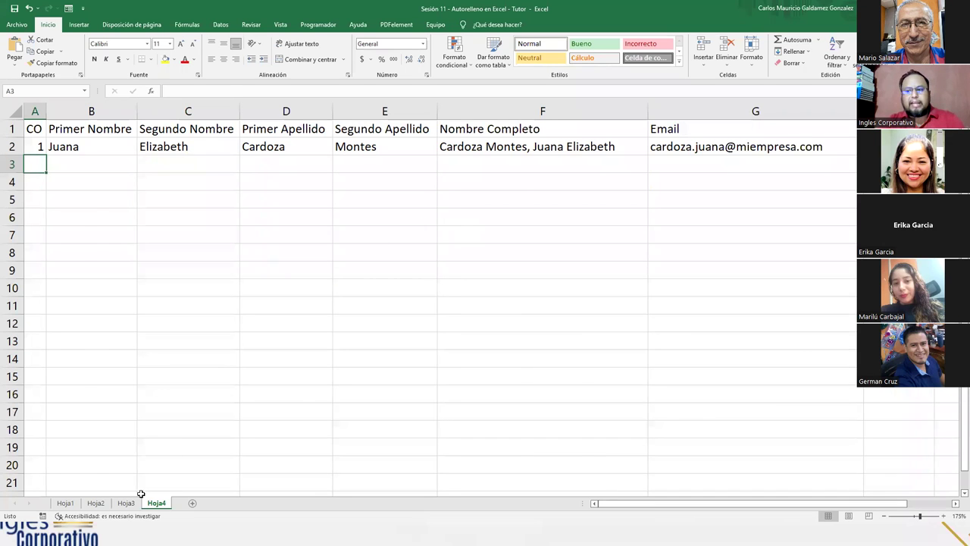
pyautogui.click(126, 502)
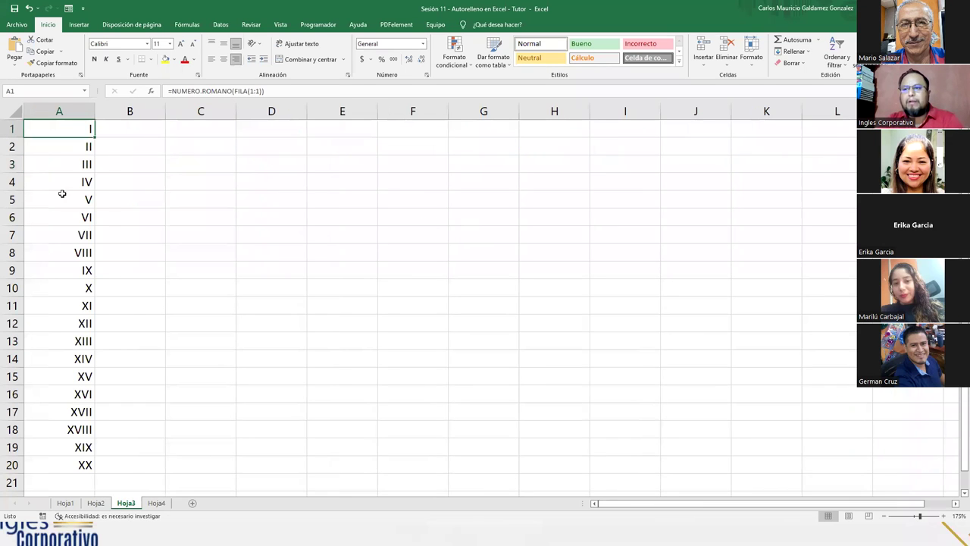
pyautogui.click(96, 502)
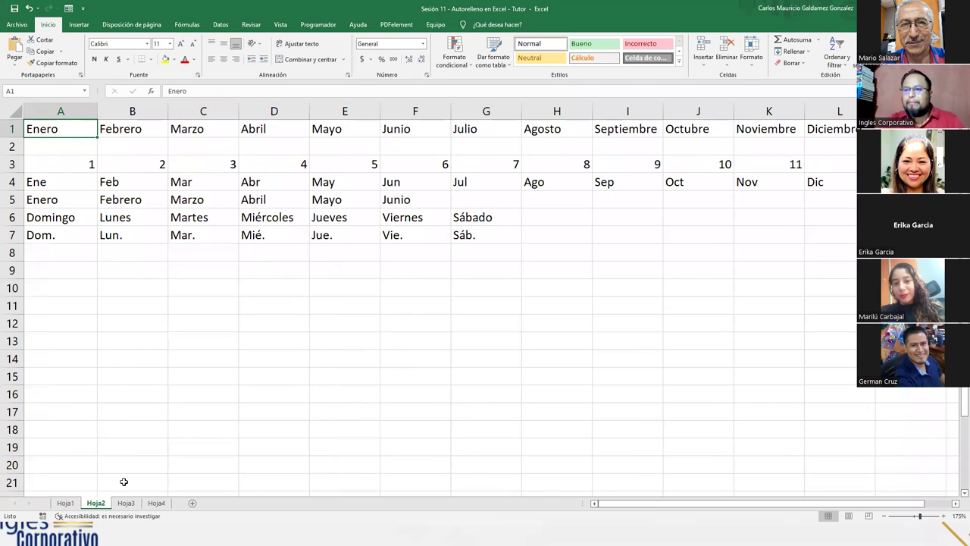
pyautogui.click(66, 503)
pyautogui.moveTo(547, 131); pyautogui.dragTo(592, 134)
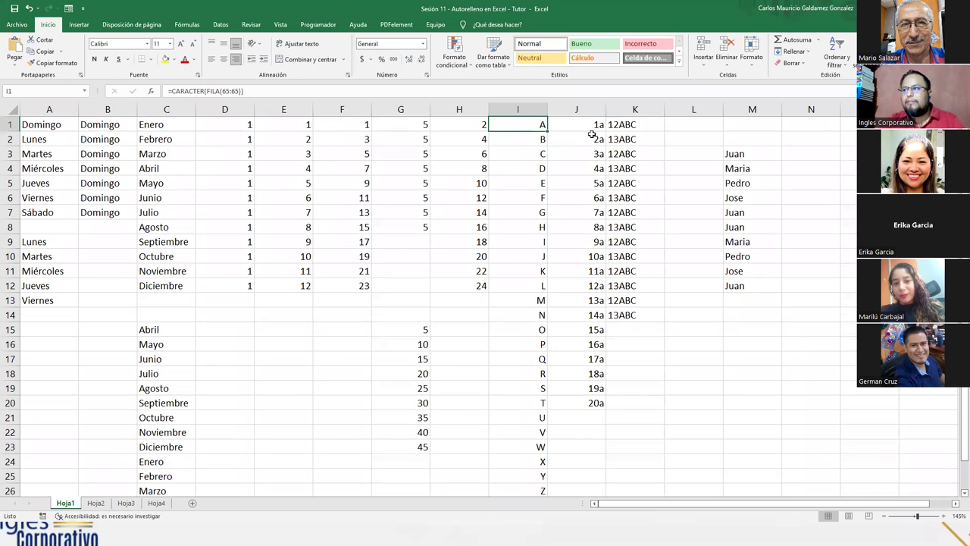
pyautogui.click(524, 140)
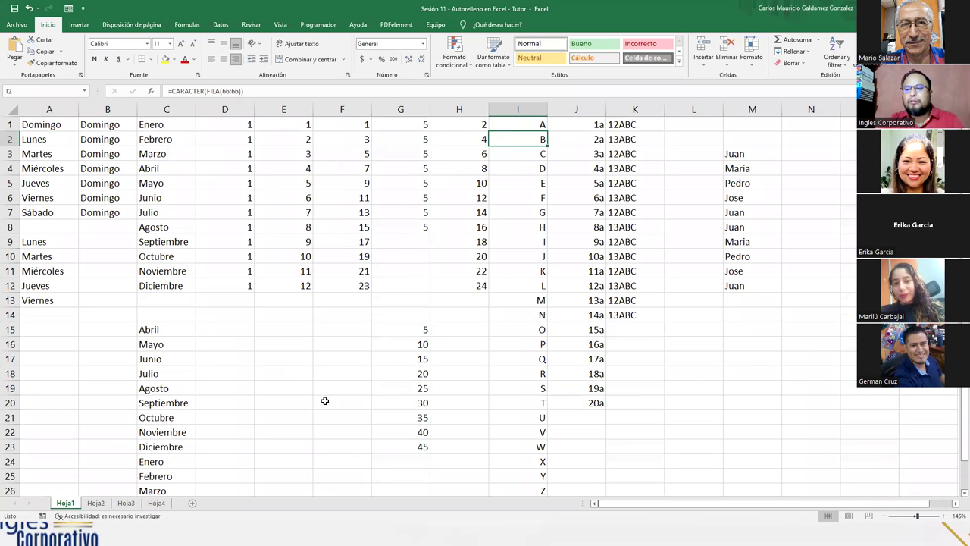
pyautogui.click(156, 505)
pyautogui.click(115, 209)
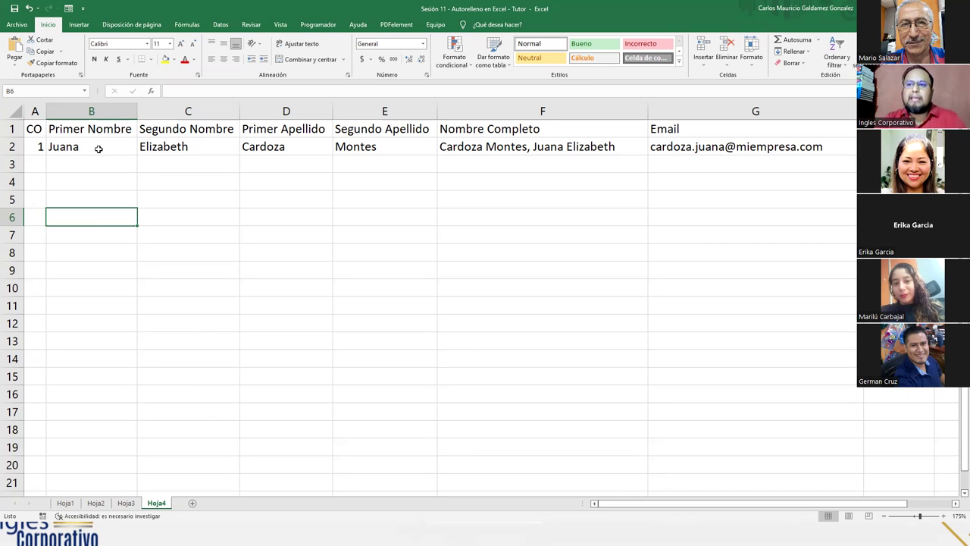
pyautogui.moveTo(35, 130); pyautogui.dragTo(424, 147)
pyautogui.click(480, 128)
pyautogui.moveTo(599, 150); pyautogui.dragTo(666, 145)
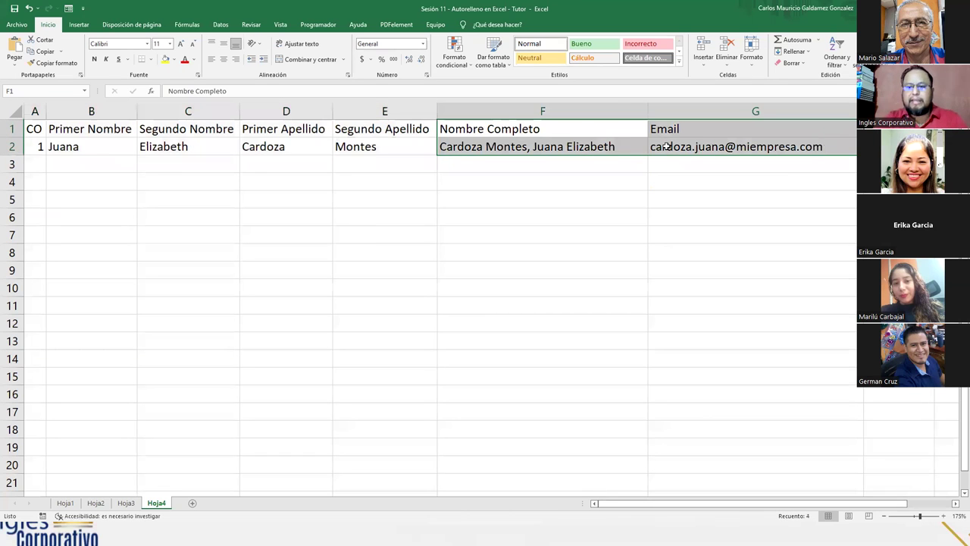
pyautogui.press('Delete')
pyautogui.click(190, 282)
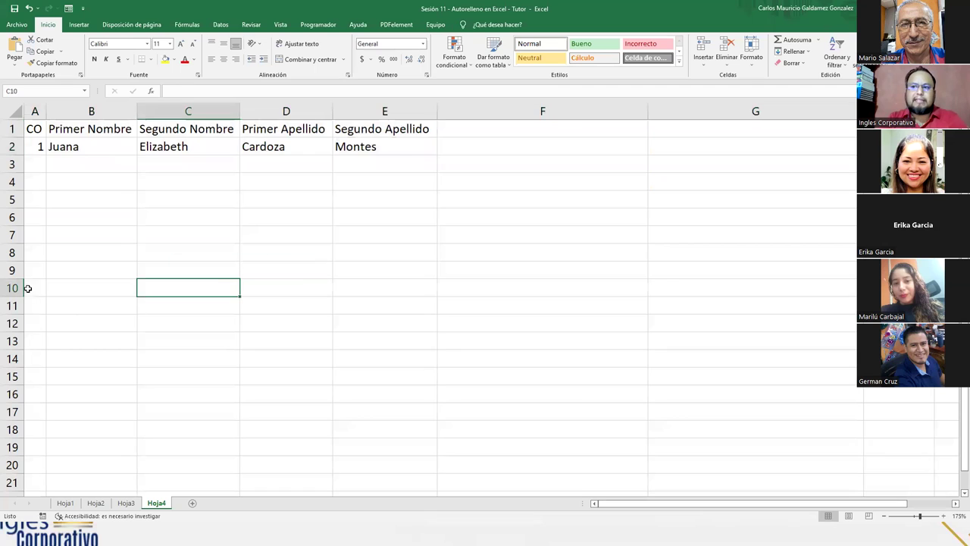
pyautogui.click(35, 128)
pyautogui.click(86, 131)
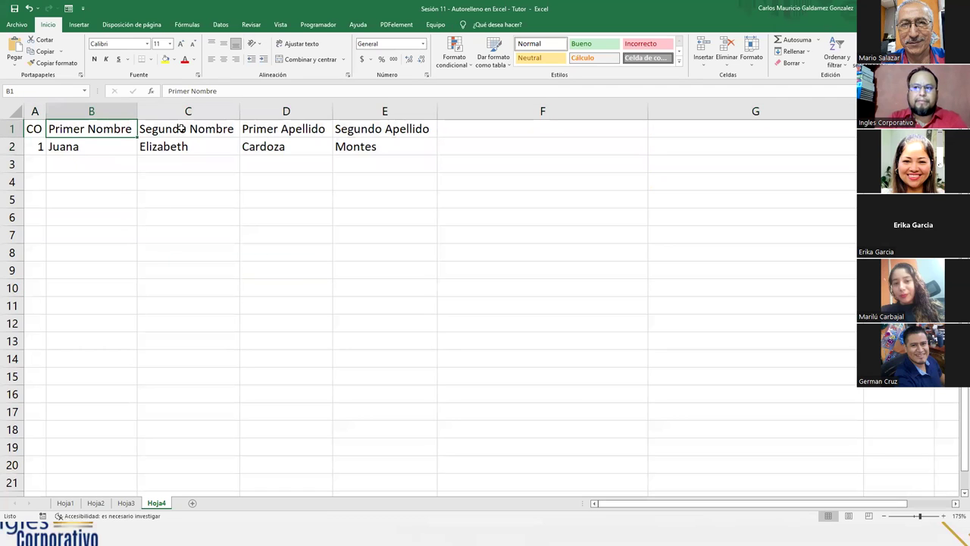
pyautogui.click(182, 129)
pyautogui.click(285, 131)
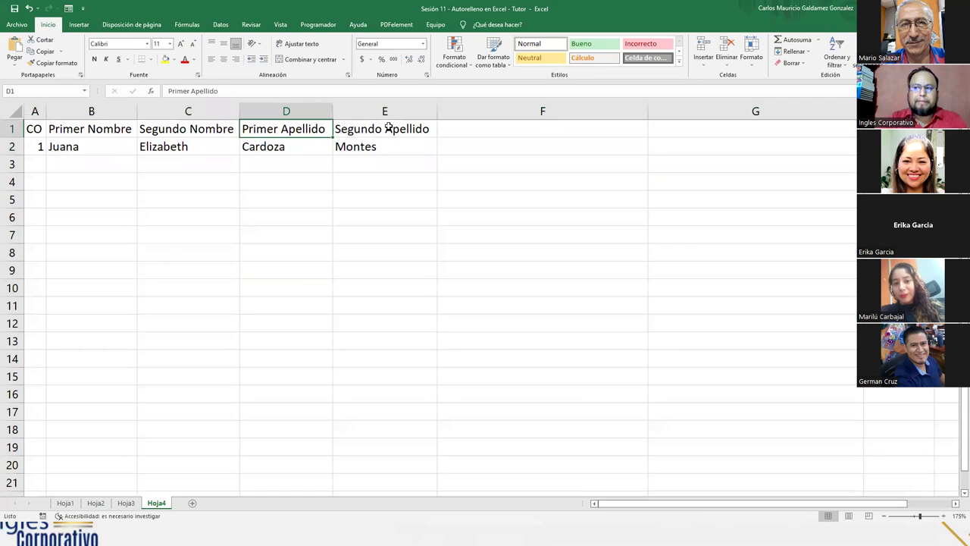
pyautogui.click(385, 129)
pyautogui.hotkey('ctrl', 'z')
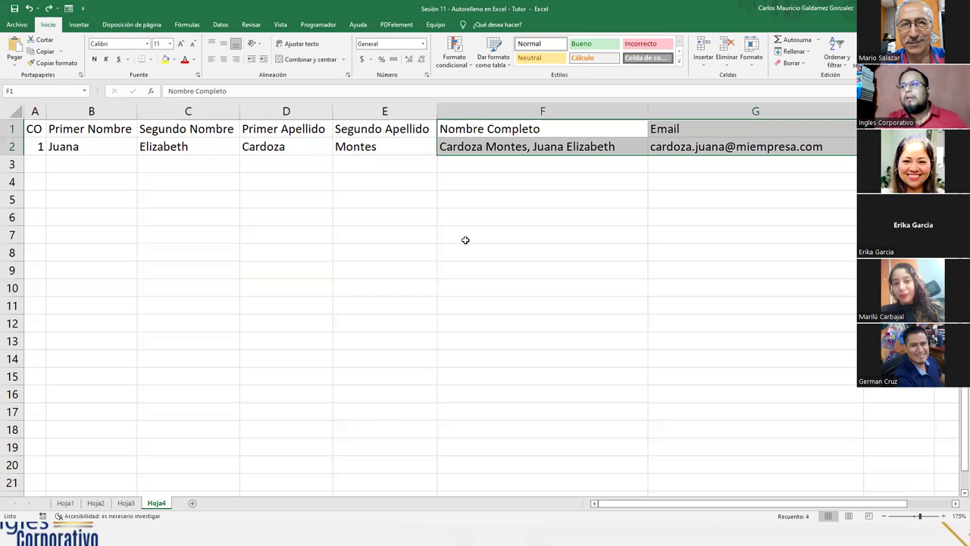
pyautogui.moveTo(36, 131); pyautogui.dragTo(374, 379)
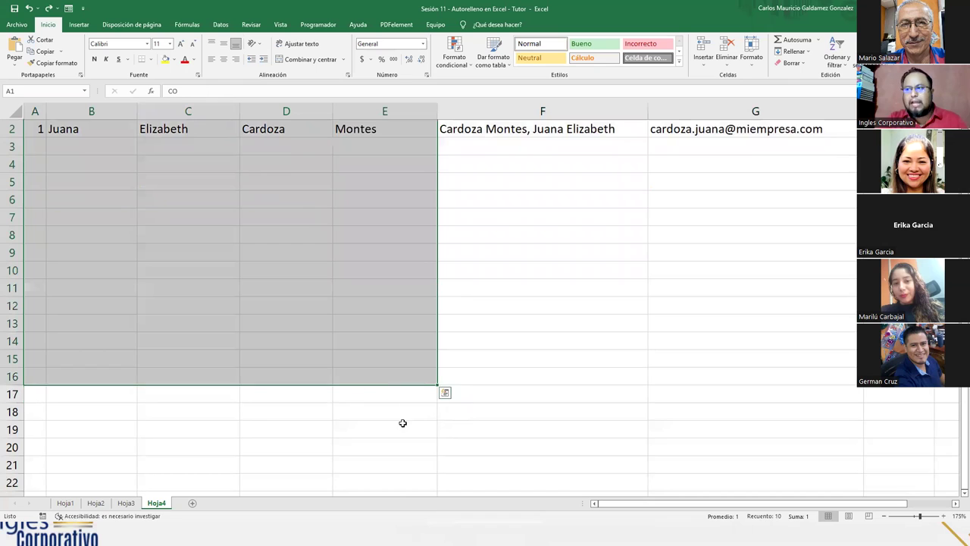
pyautogui.scroll(1, 402, 423)
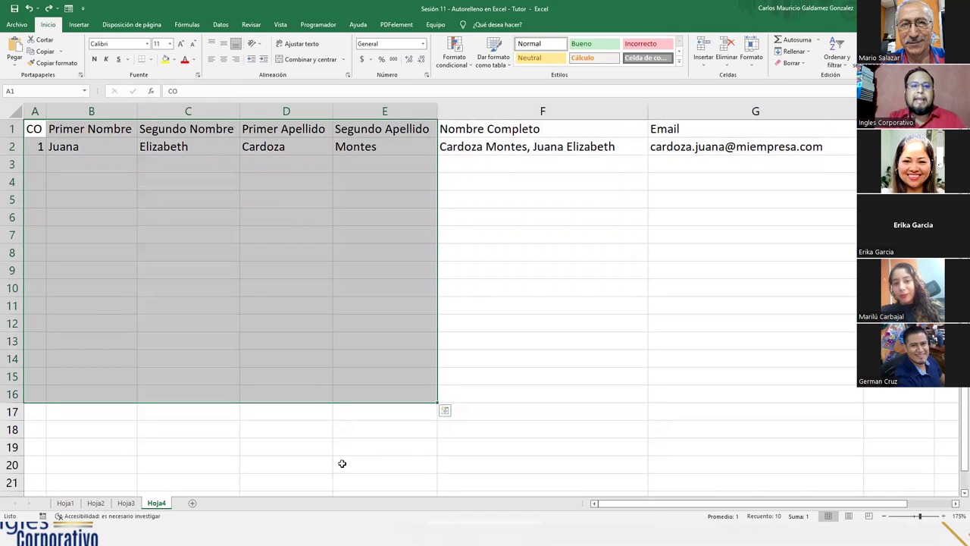
pyautogui.moveTo(479, 128); pyautogui.dragTo(477, 148)
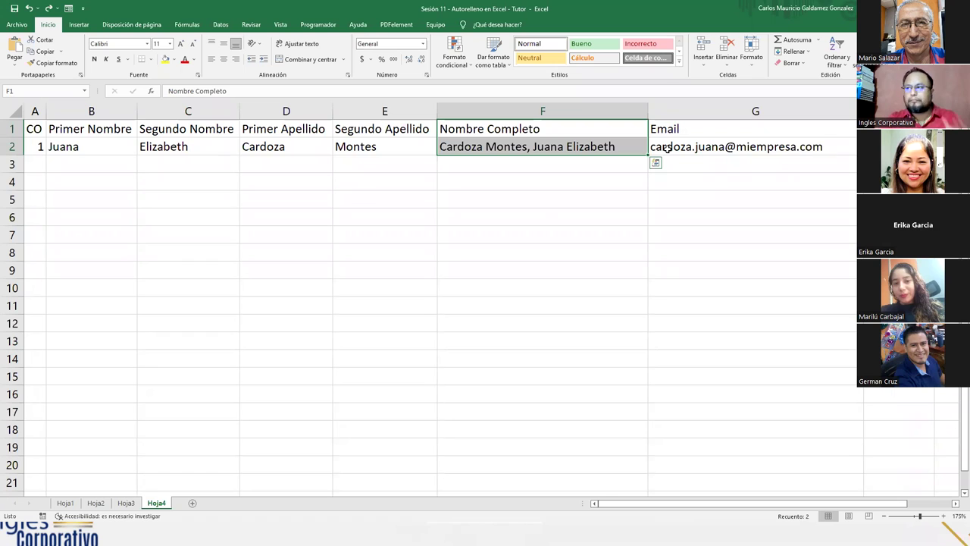
pyautogui.click(522, 166)
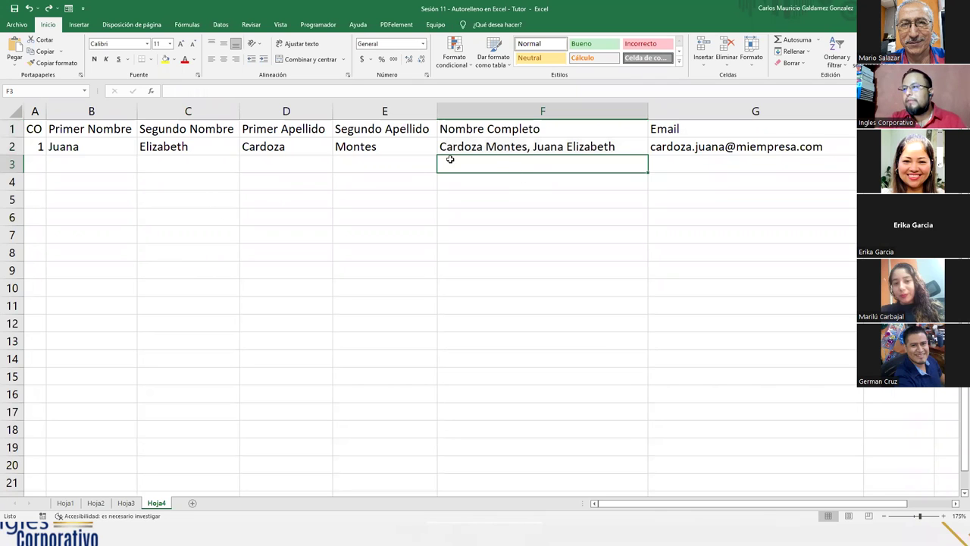
pyautogui.click(250, 149)
pyautogui.hotkey('alt', '4')
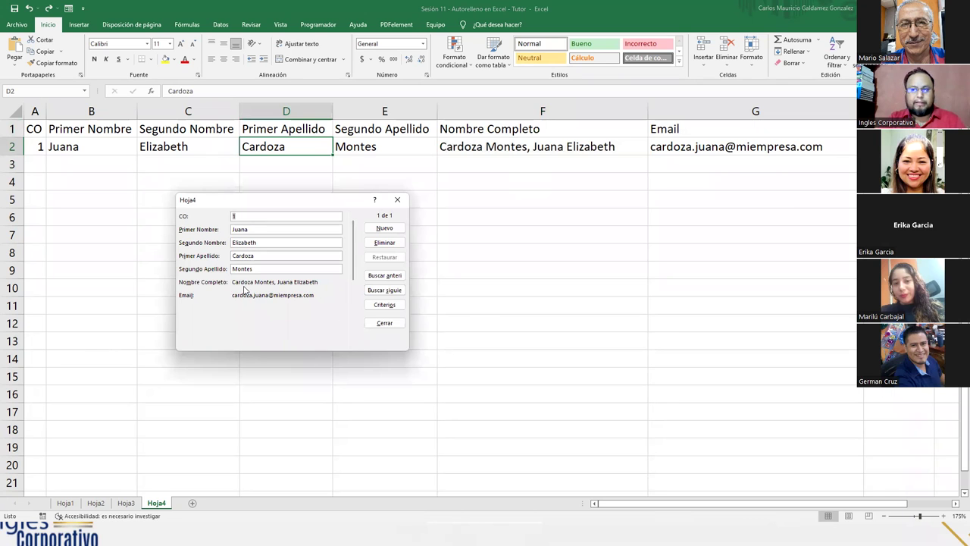
pyautogui.click(394, 200)
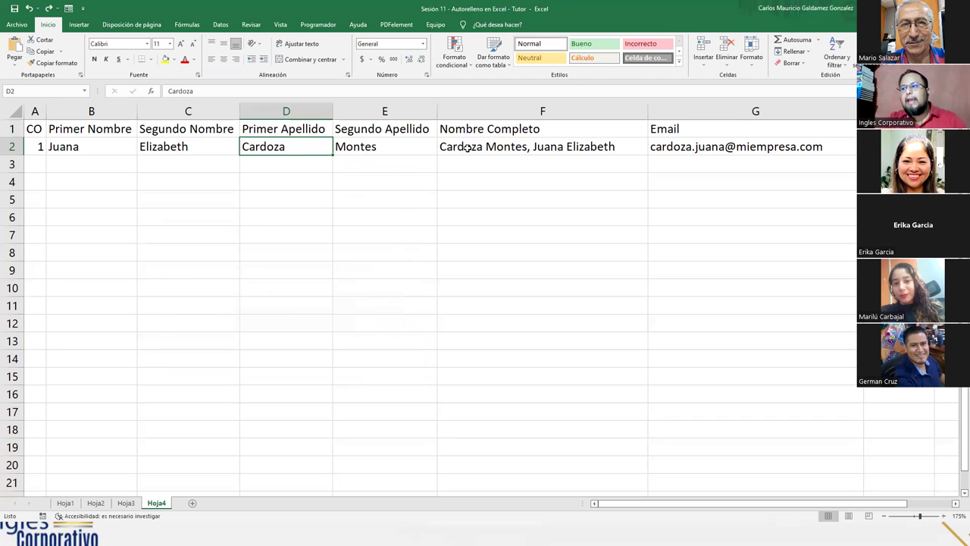
pyautogui.press('Right')
pyautogui.press('Right')
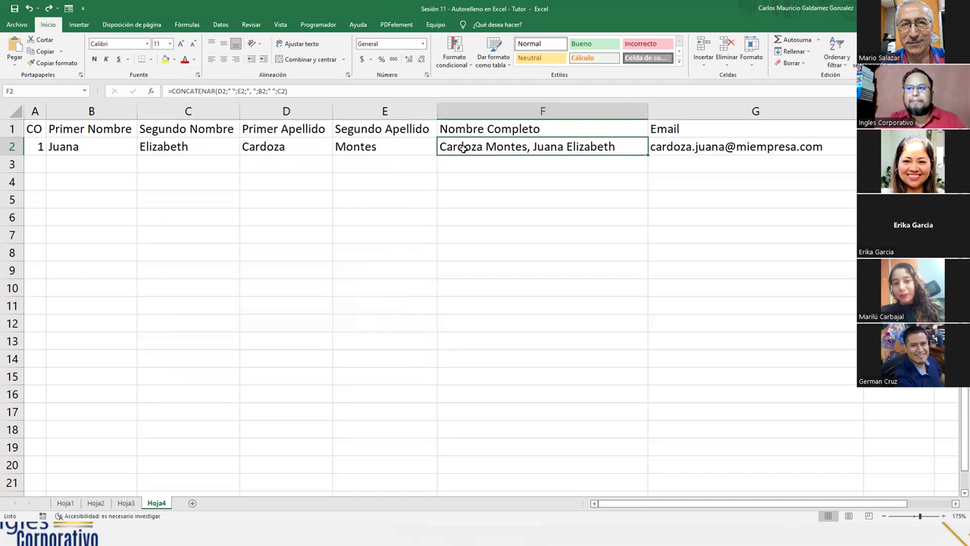
# Step: Open the Help article for CONCATENAR from the formula in F2
pyautogui.click(285, 183)
pyautogui.doubleClick(493, 148)
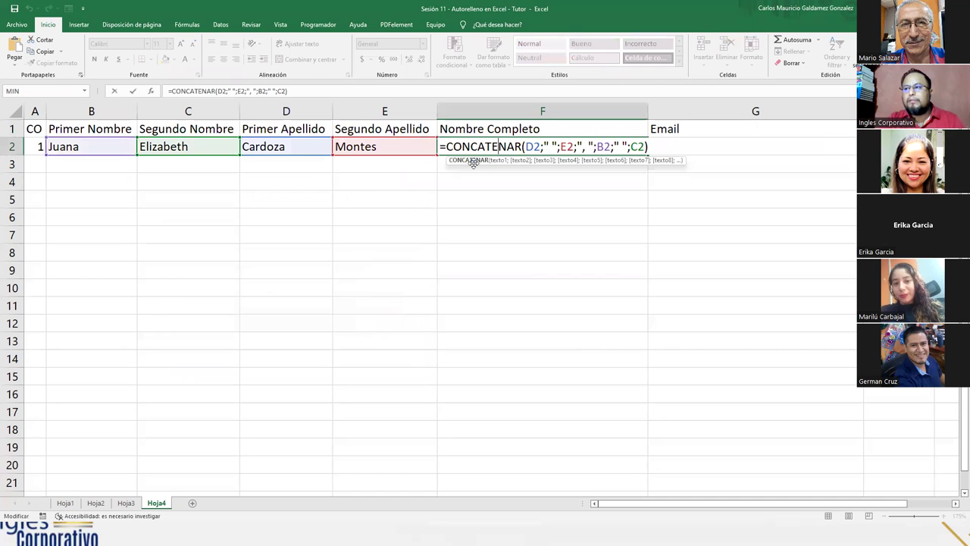
pyautogui.click(468, 164)
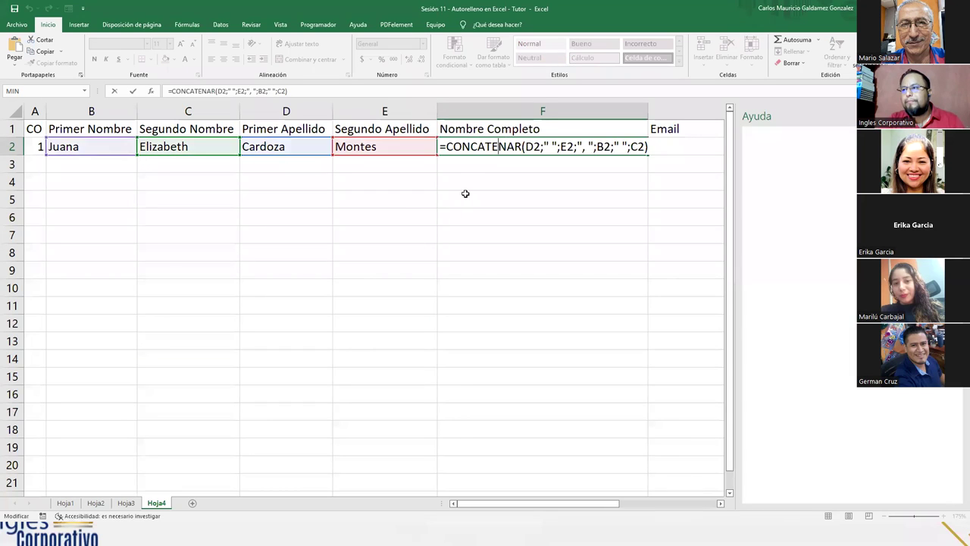
pyautogui.click(463, 196)
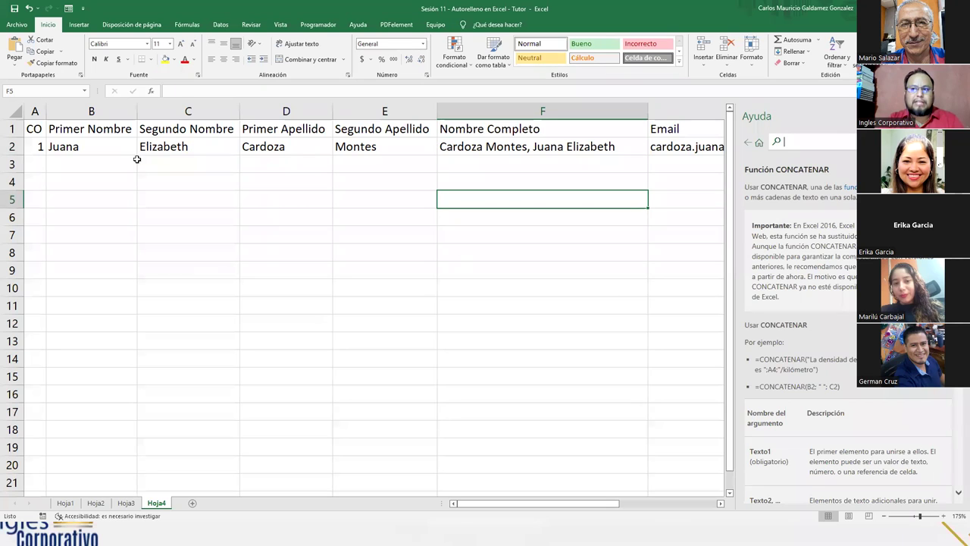
# Step: Highlight name cells B2:E2, then surnames D2:E2 and given names B2:C2, then select A3
pyautogui.moveTo(113, 149); pyautogui.dragTo(356, 149)
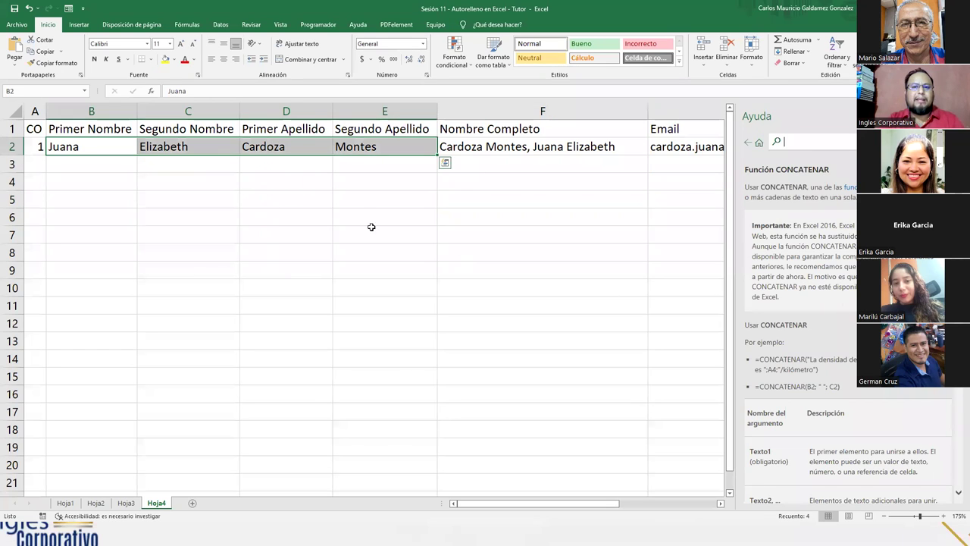
pyautogui.click(322, 267)
pyautogui.moveTo(288, 149); pyautogui.dragTo(378, 152)
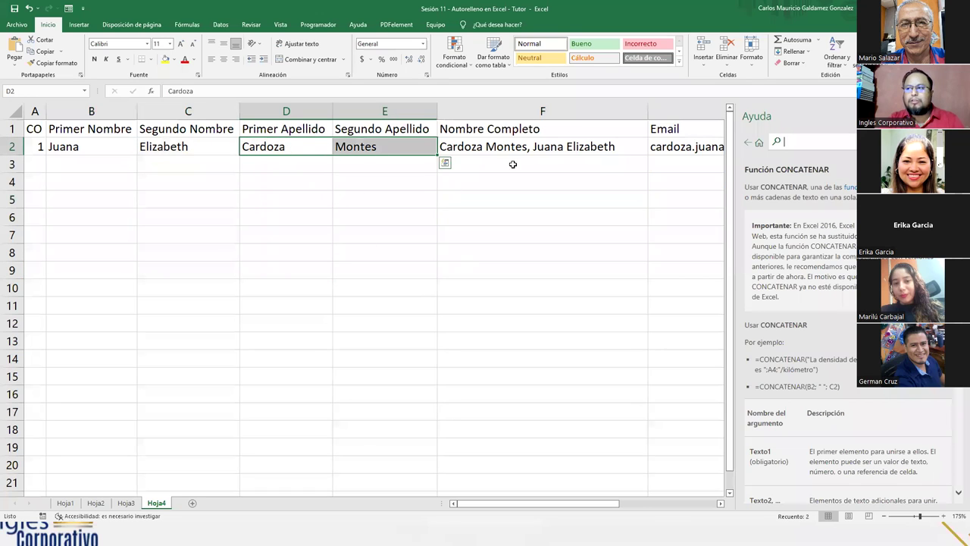
pyautogui.moveTo(86, 149); pyautogui.dragTo(165, 147)
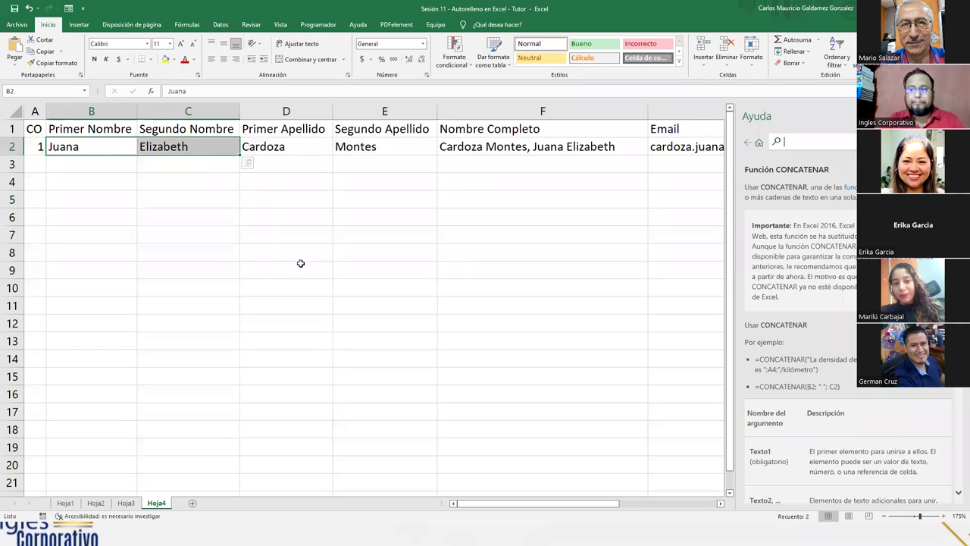
pyautogui.click(36, 164)
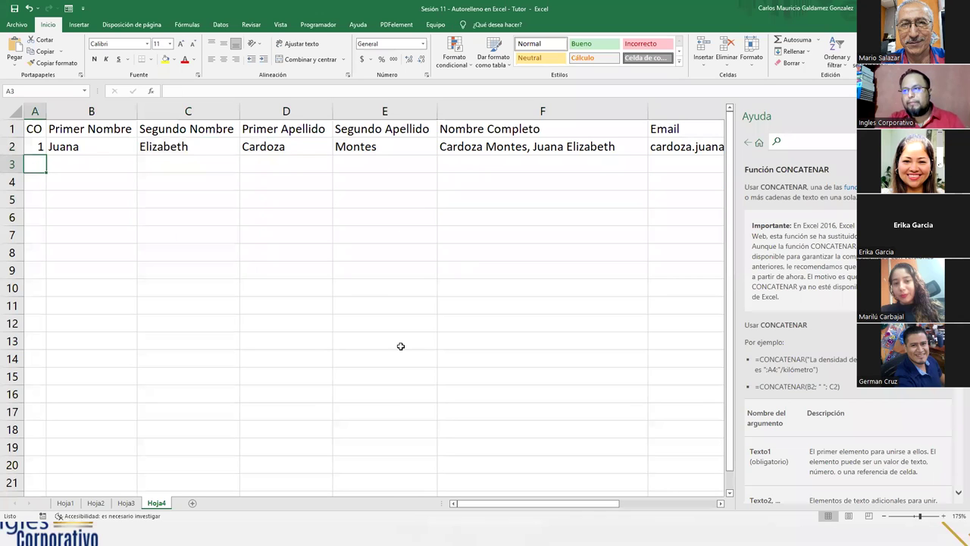
# Step: Enter record 2 in row 3 with the person's two given names and two surnames
pyautogui.write('2')
pyautogui.press('Tab')
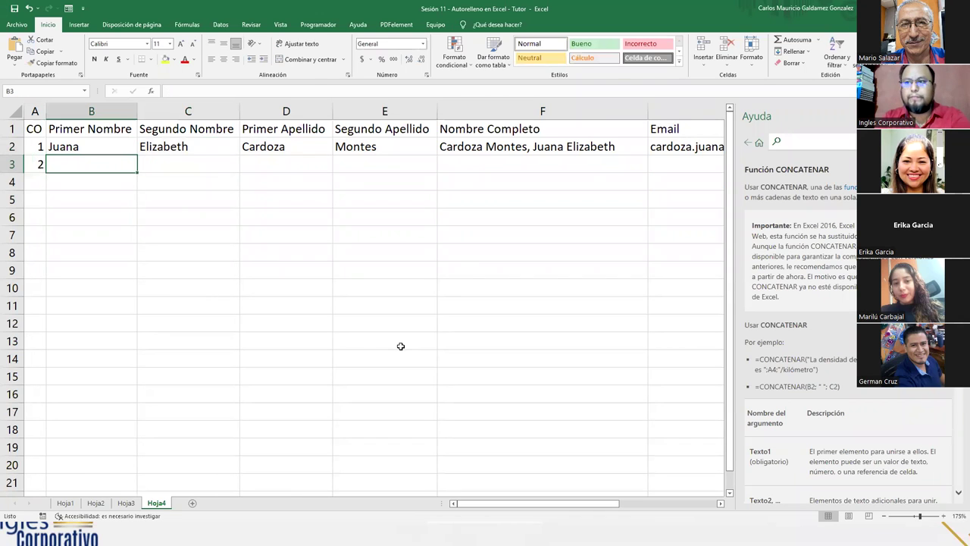
pyautogui.press('Tab')
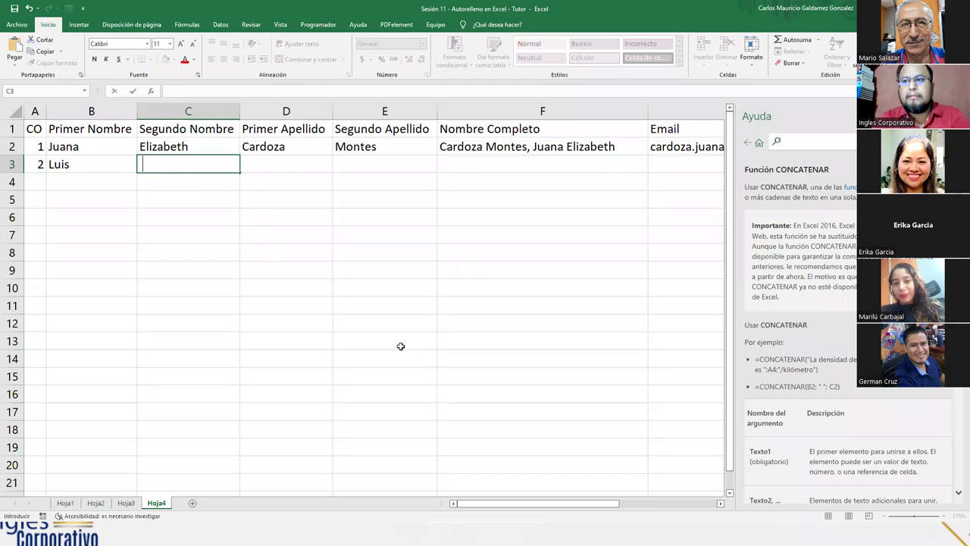
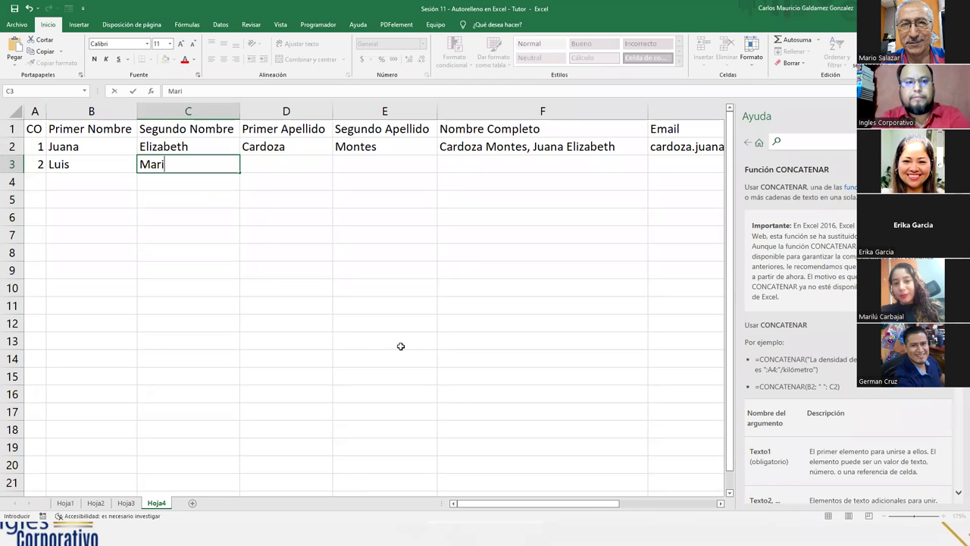
pyautogui.press('Tab')
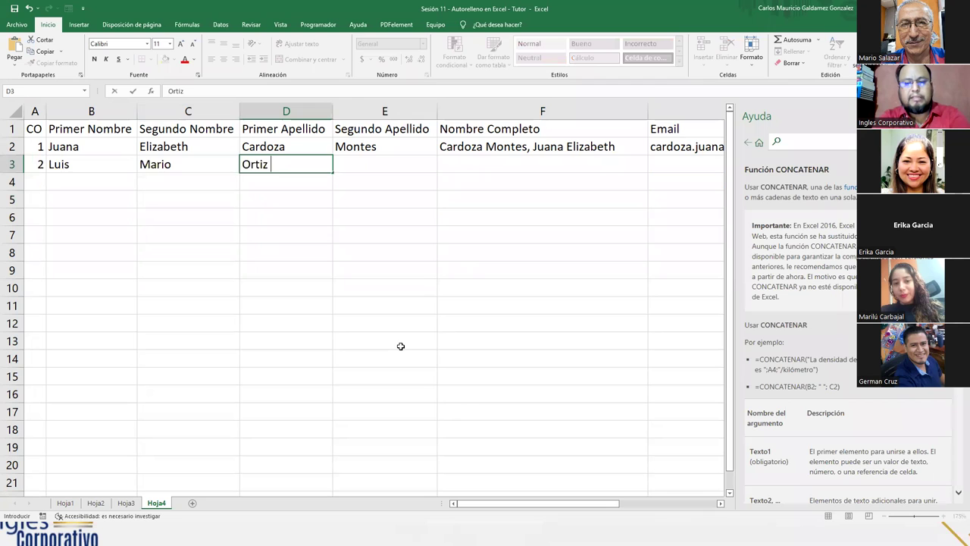
pyautogui.press('Tab')
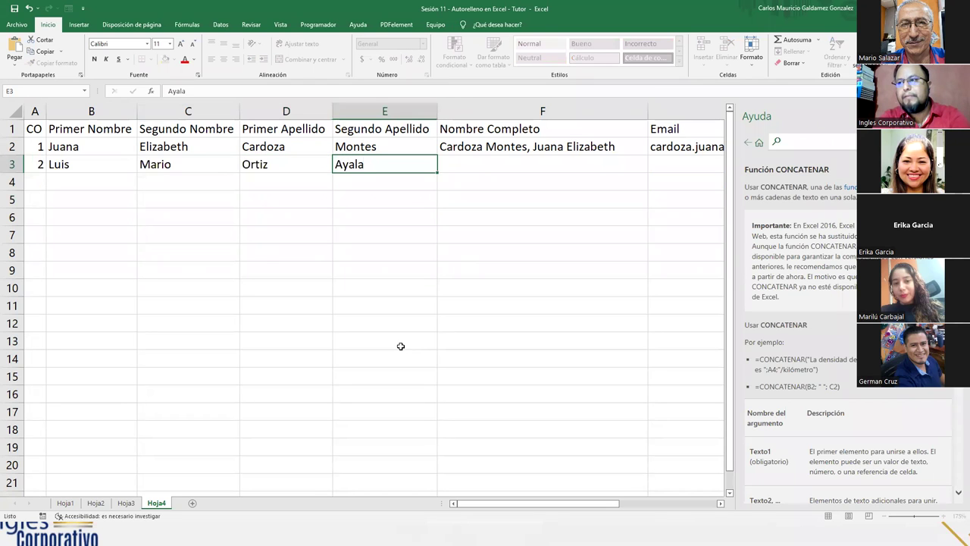
pyautogui.press('Return')
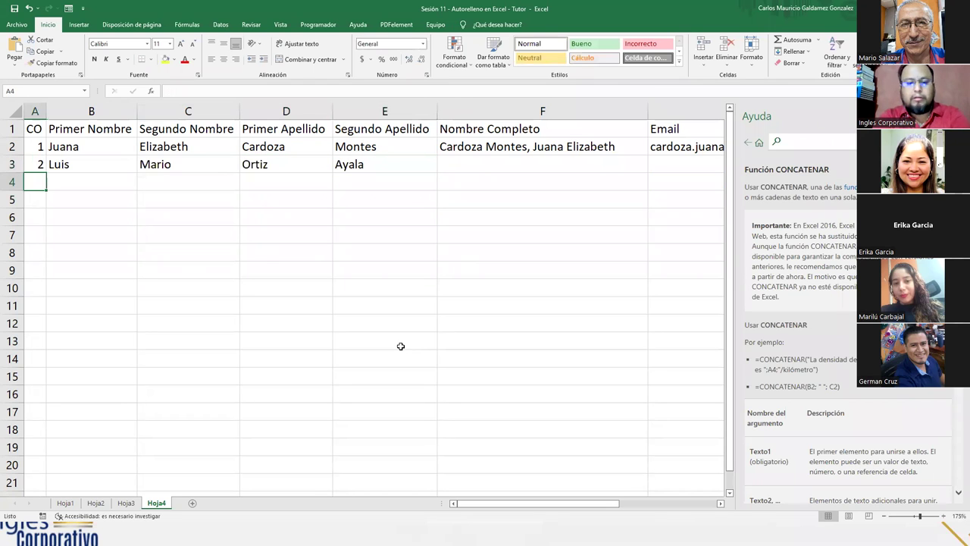
# Step: Enter record 3 in row 4 with its two given names and two surnames
pyautogui.write('3')
pyautogui.press('Tab')
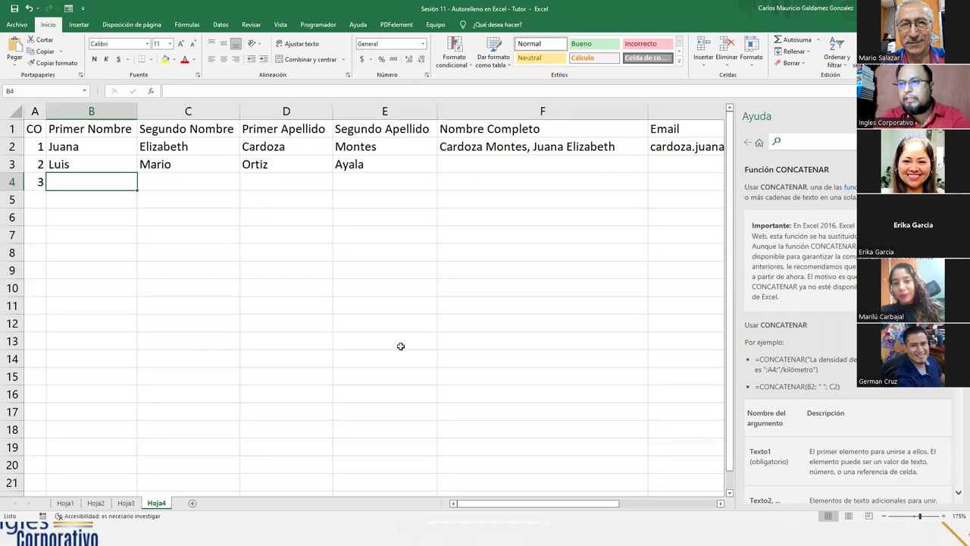
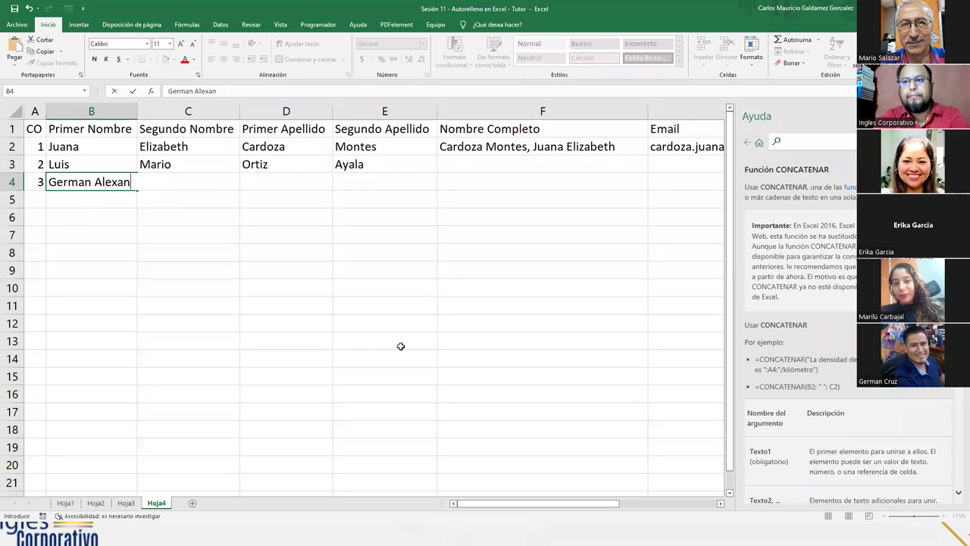
pyautogui.press('Tab')
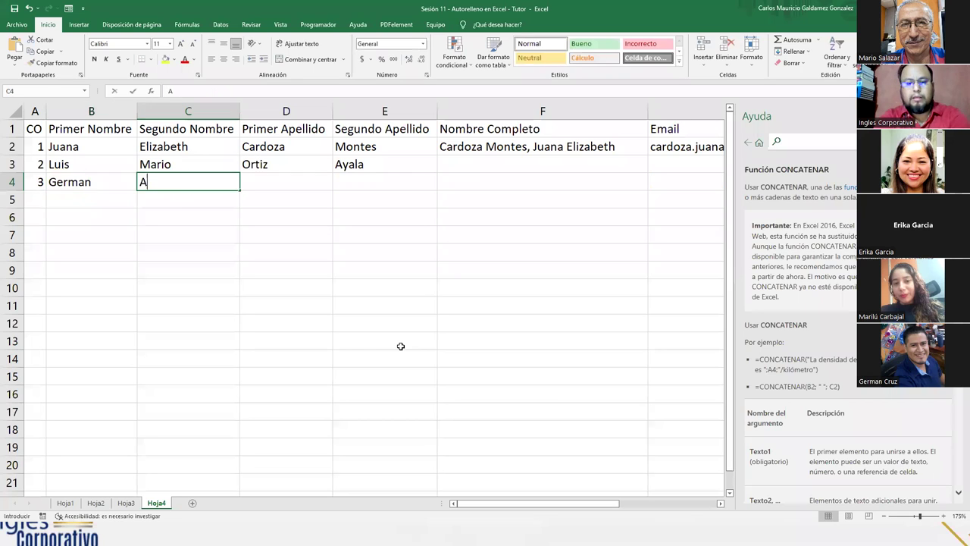
pyautogui.press('Tab')
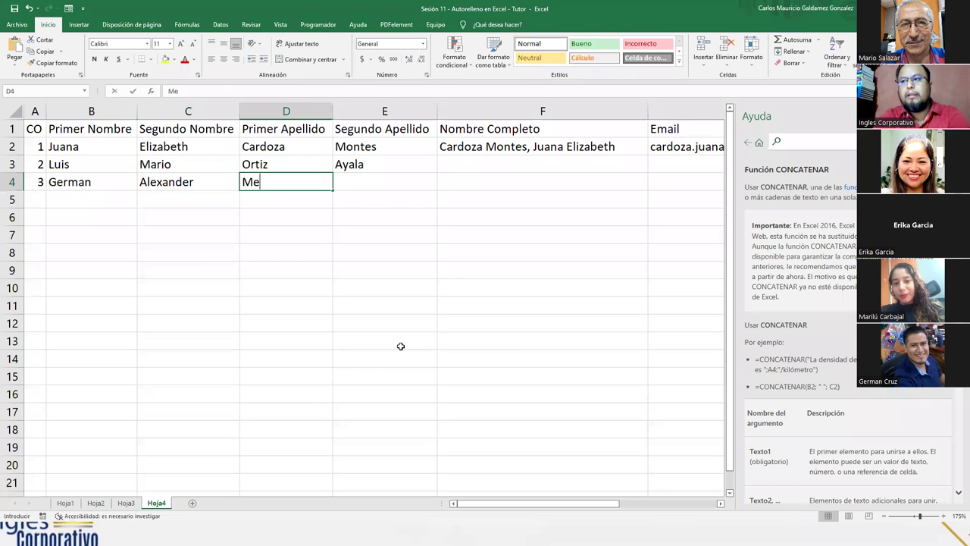
pyautogui.press('Tab')
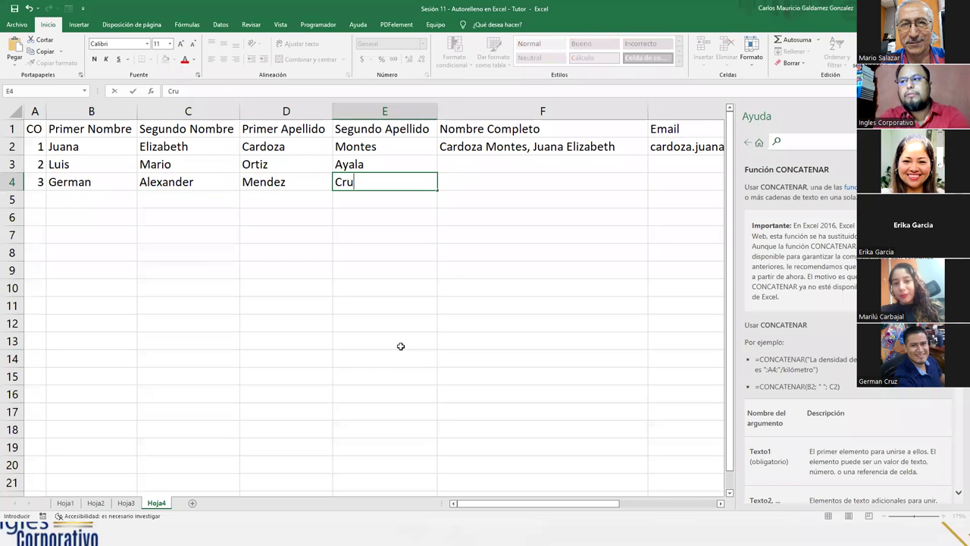
pyautogui.press('Return')
# Step: Enter record 4 in row 5 with its two given names and two surnames
pyautogui.write('4')
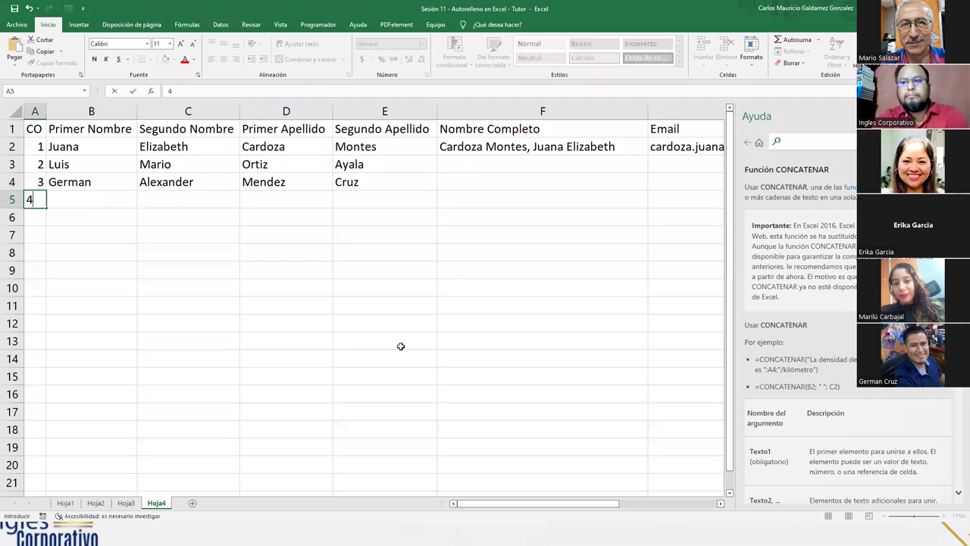
pyautogui.press('Tab')
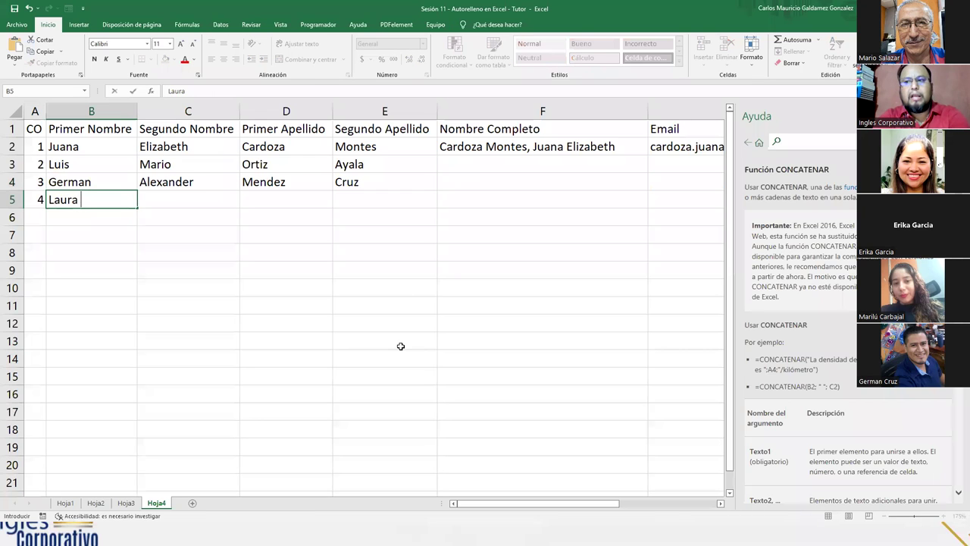
pyautogui.press('Tab')
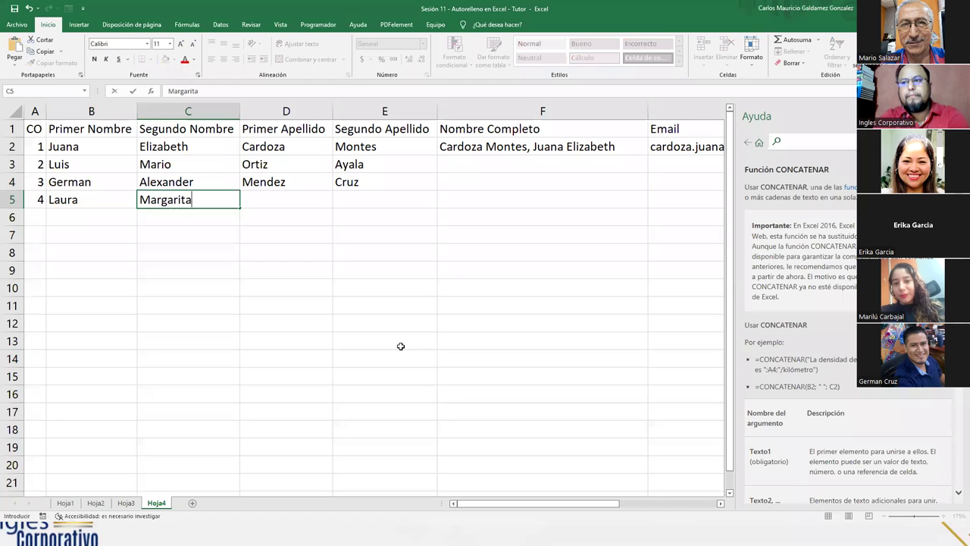
pyautogui.press('Tab')
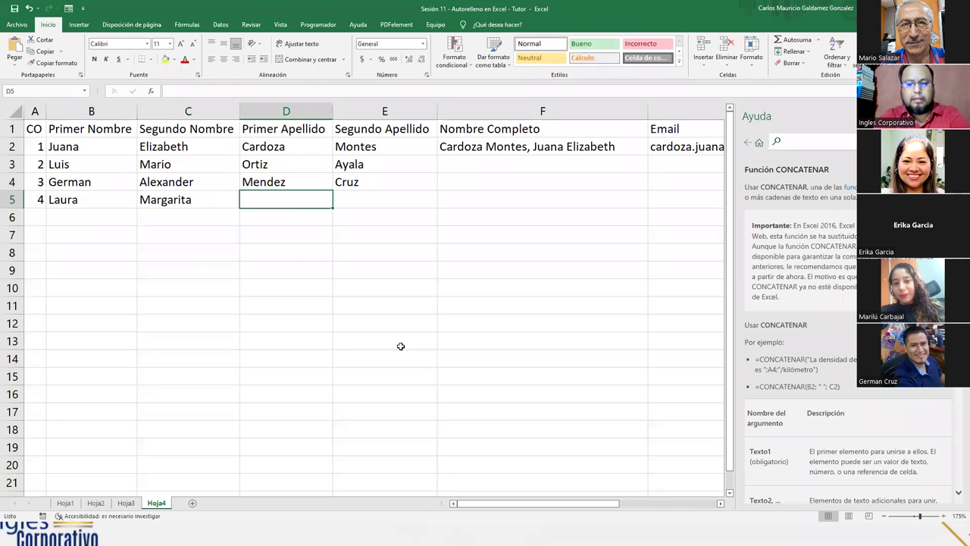
pyautogui.press('Tab')
pyautogui.press('Return')
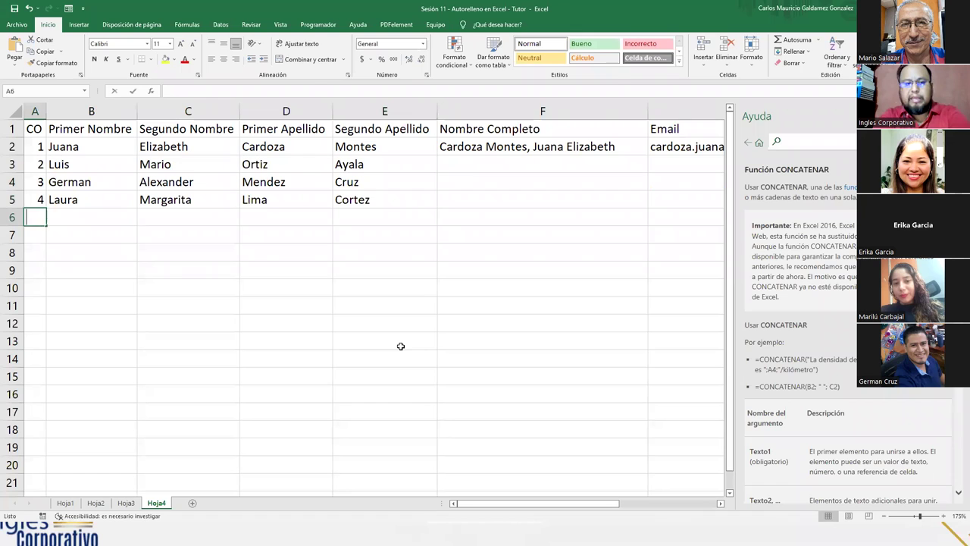
# Step: Enter record 5 in row 6 with its given names and surnames, then select F2
pyautogui.write('5')
pyautogui.press('Tab')
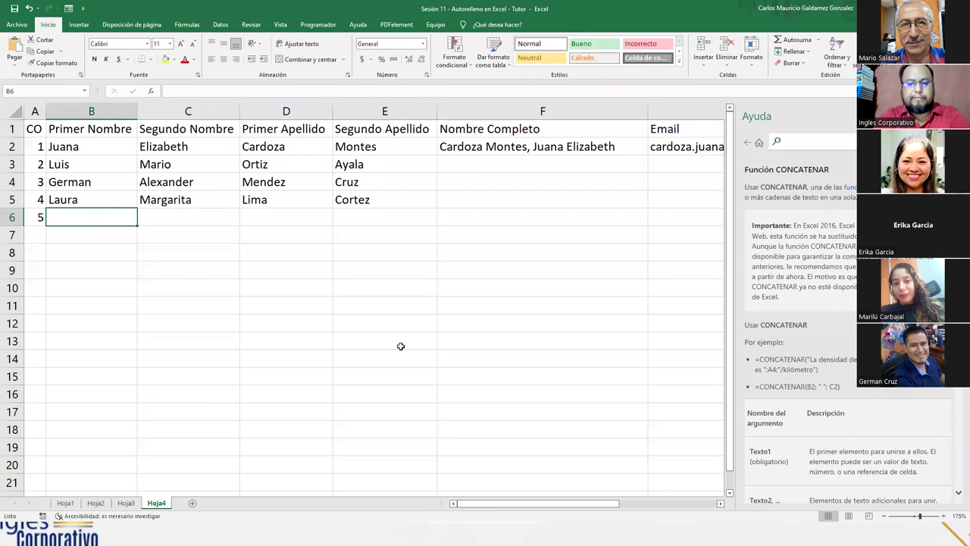
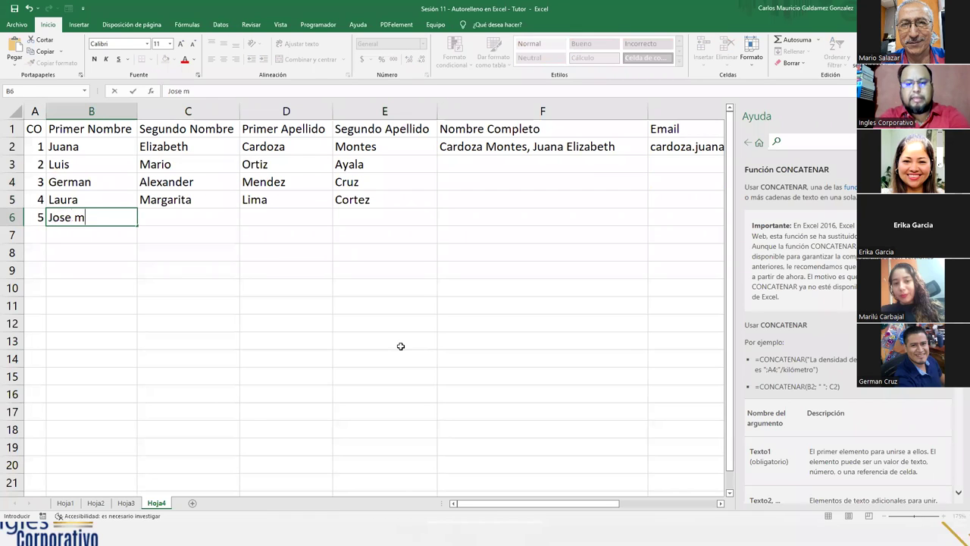
pyautogui.press('Tab')
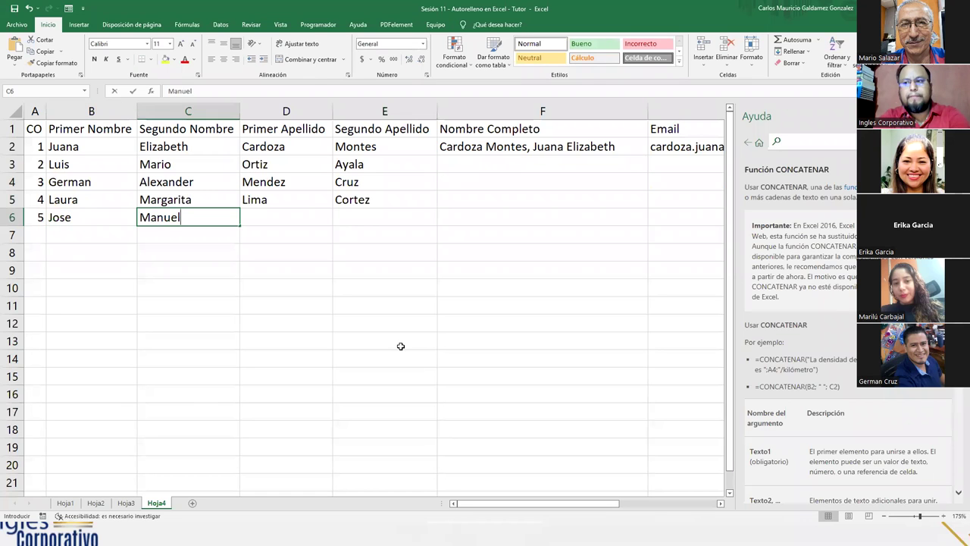
pyautogui.press('Tab')
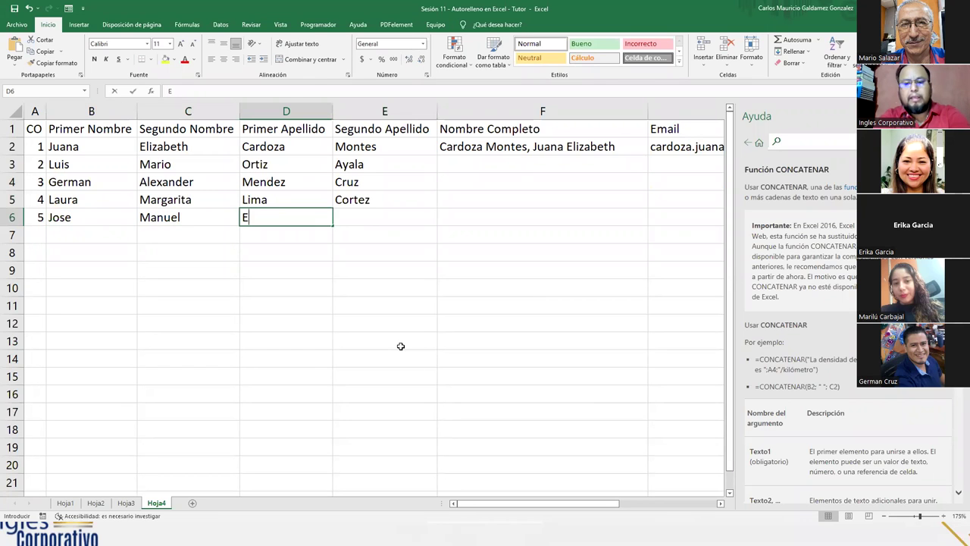
pyautogui.press('Tab')
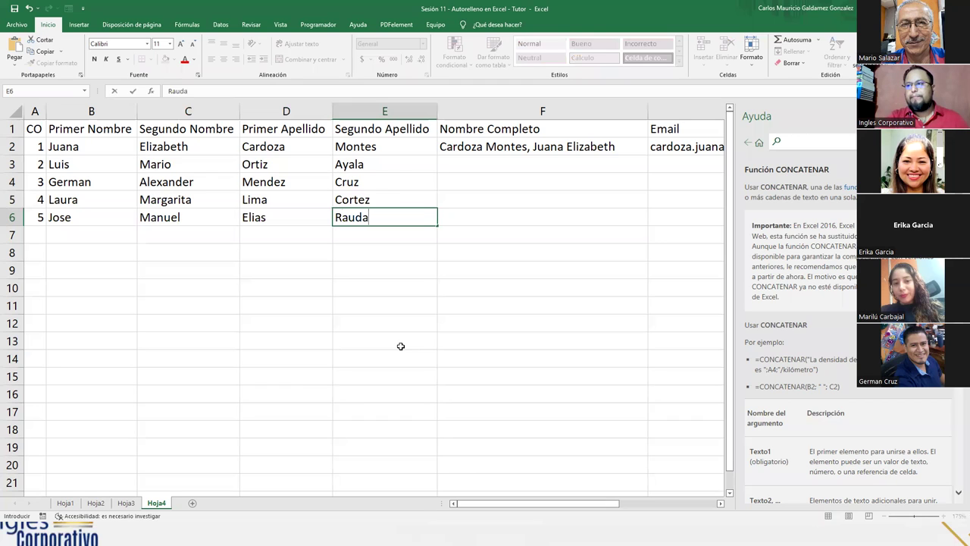
pyautogui.press('Return')
pyautogui.press('Up')
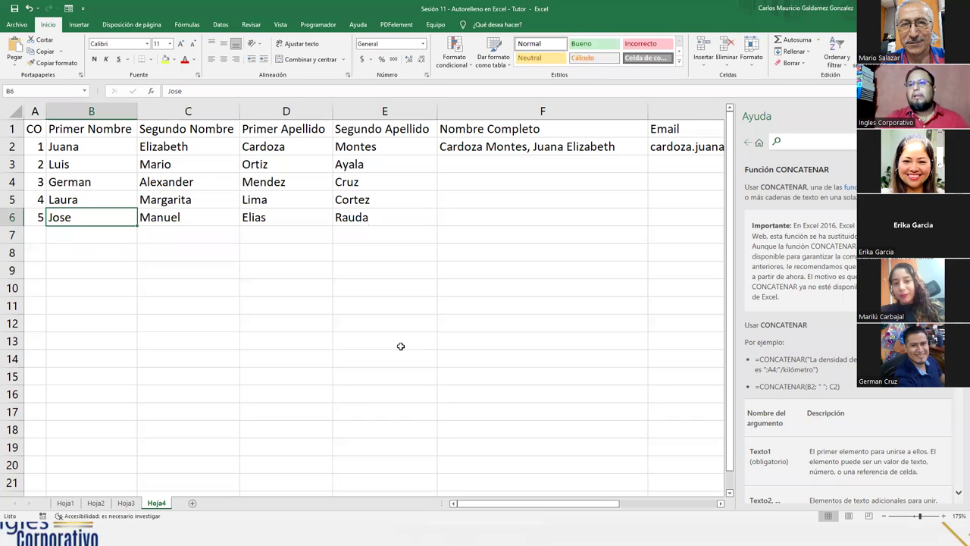
pyautogui.click(556, 163)
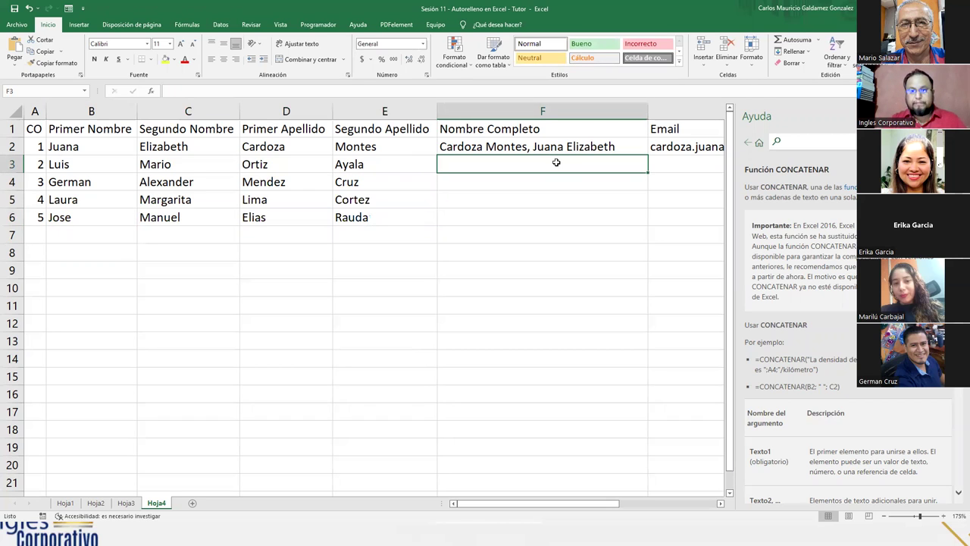
pyautogui.click(548, 149)
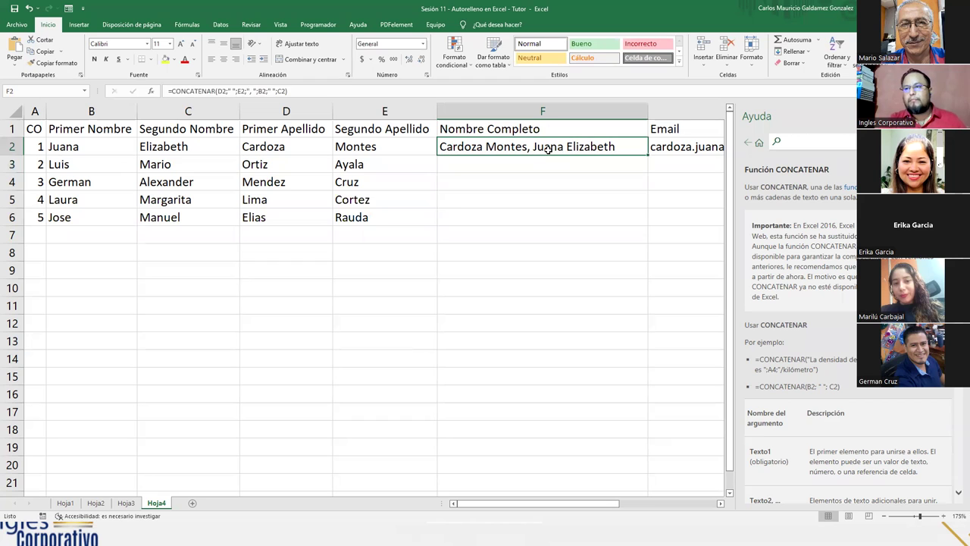
# Step: Clear F2 and start a new CONCATENAR formula beginning with the first surname D2
pyautogui.press('Delete')
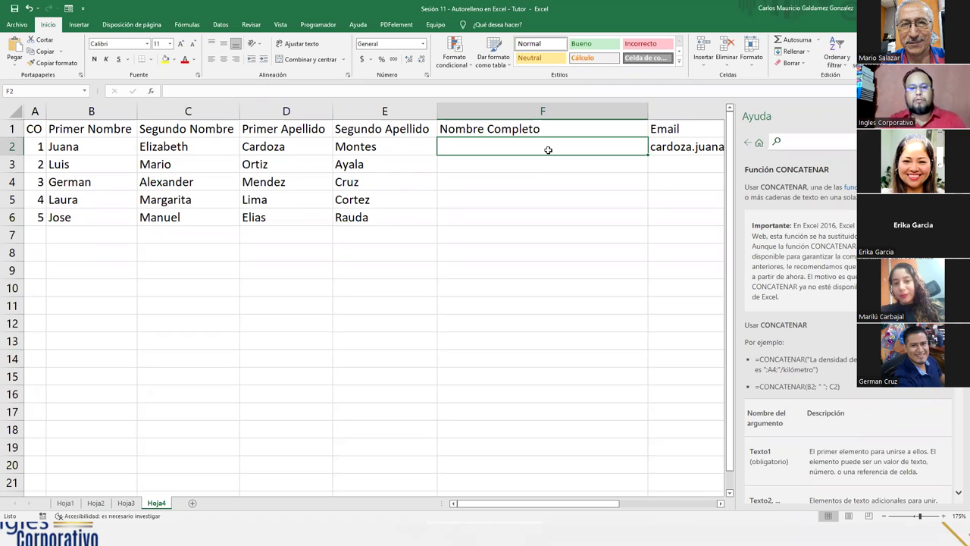
pyautogui.write('=c')
pyautogui.write('oncate')
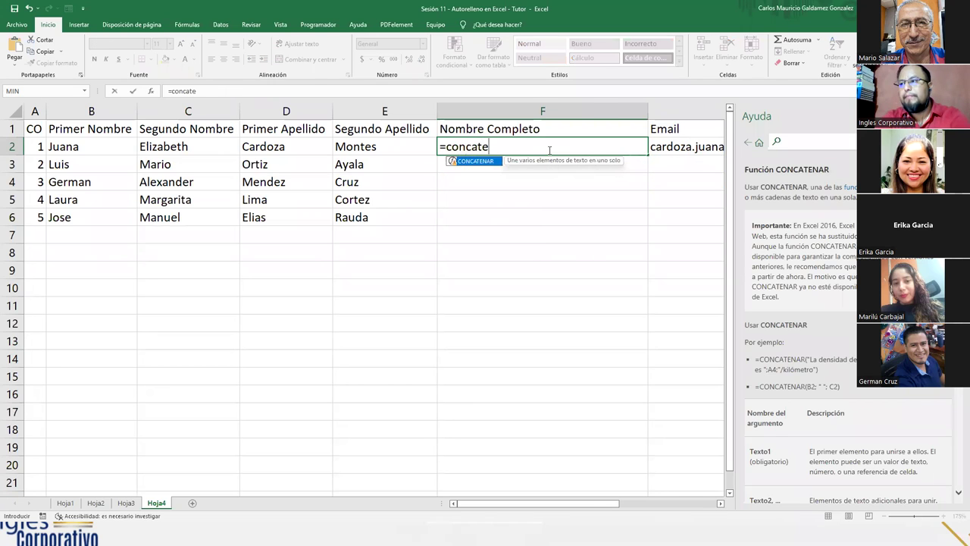
pyautogui.press('Tab')
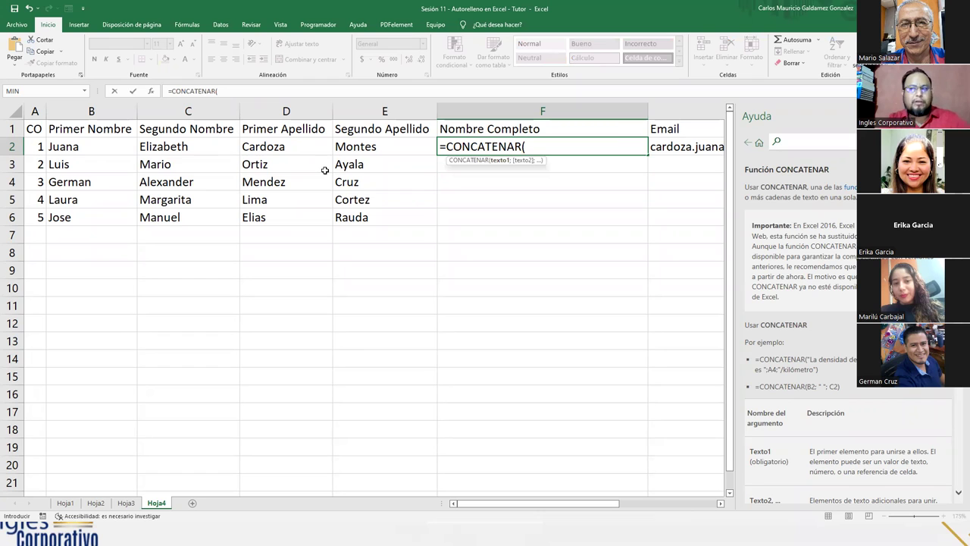
pyautogui.click(279, 147)
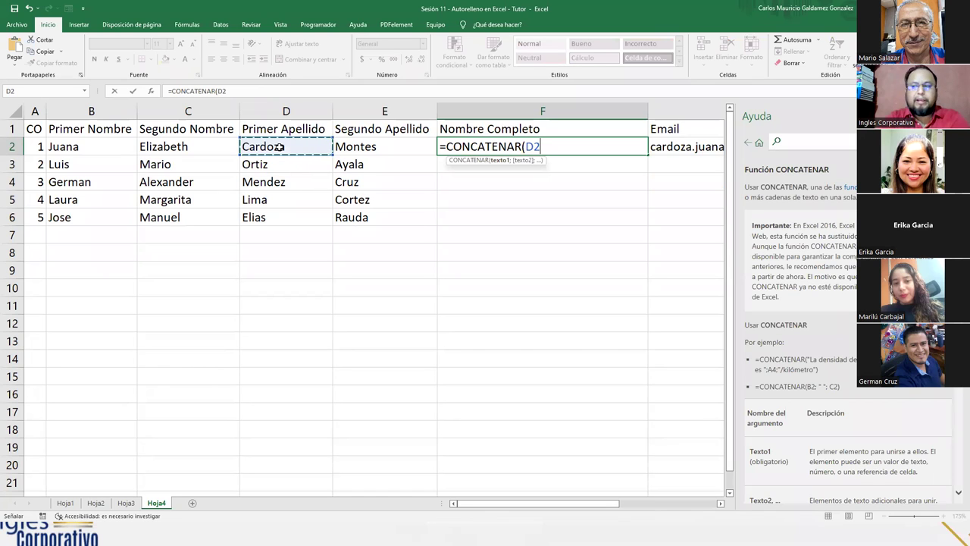
# Step: Append a space, the second surname E2 and a ", " separator to the formula
pyautogui.write(';')
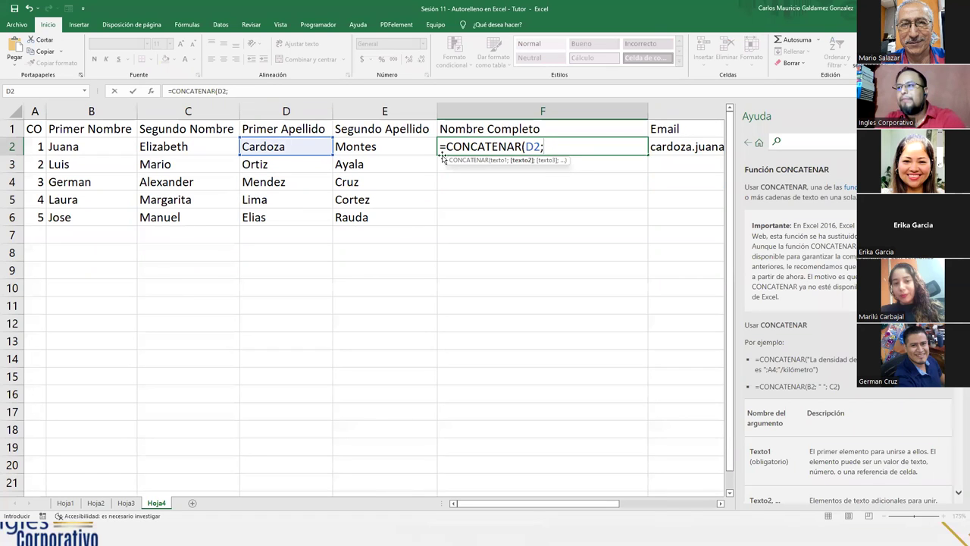
pyautogui.write('"')
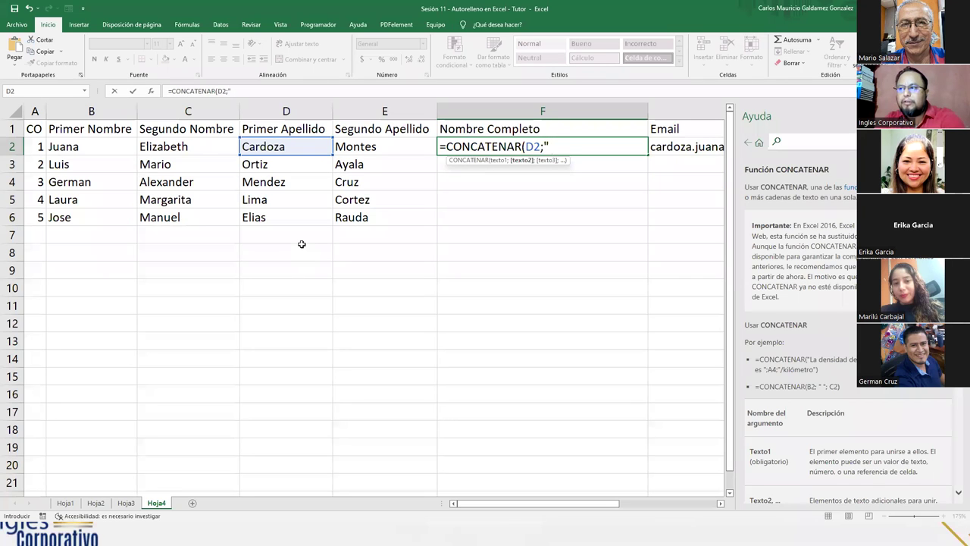
pyautogui.press('F2')
pyautogui.write('2')
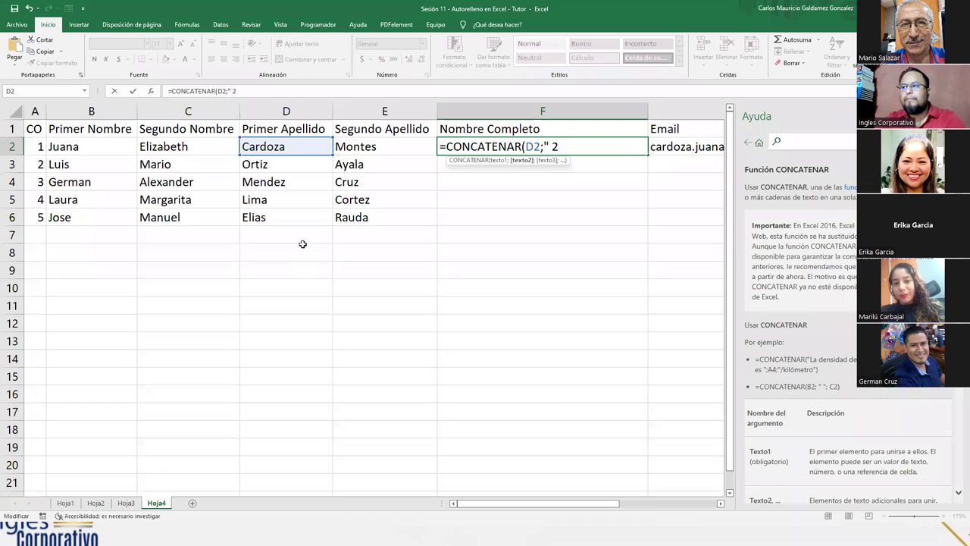
pyautogui.press('BackSpace')
pyautogui.write('"')
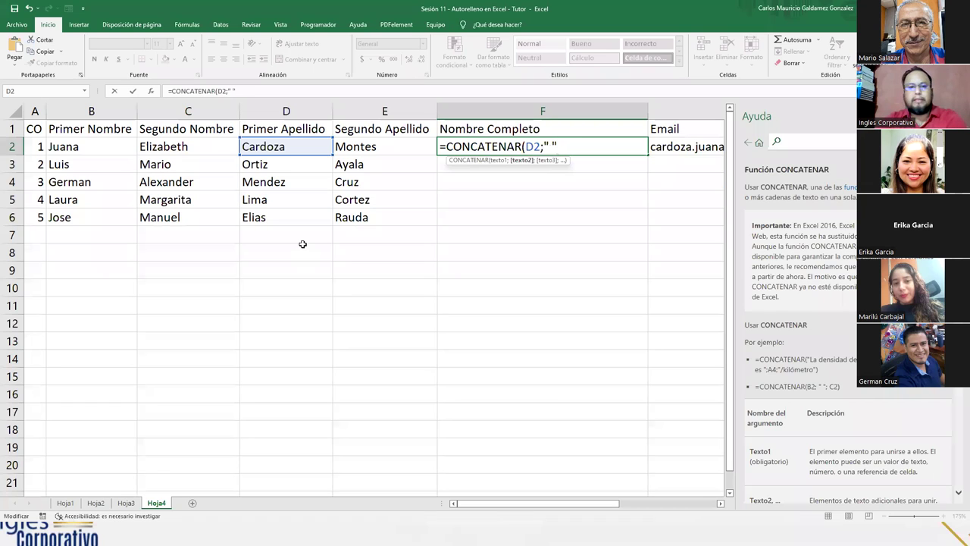
pyautogui.write(';')
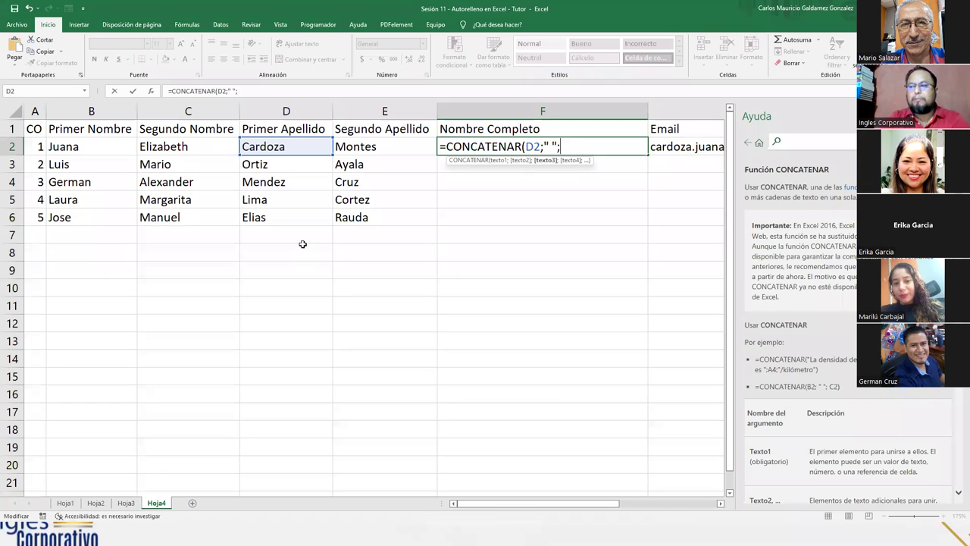
pyautogui.click(343, 147)
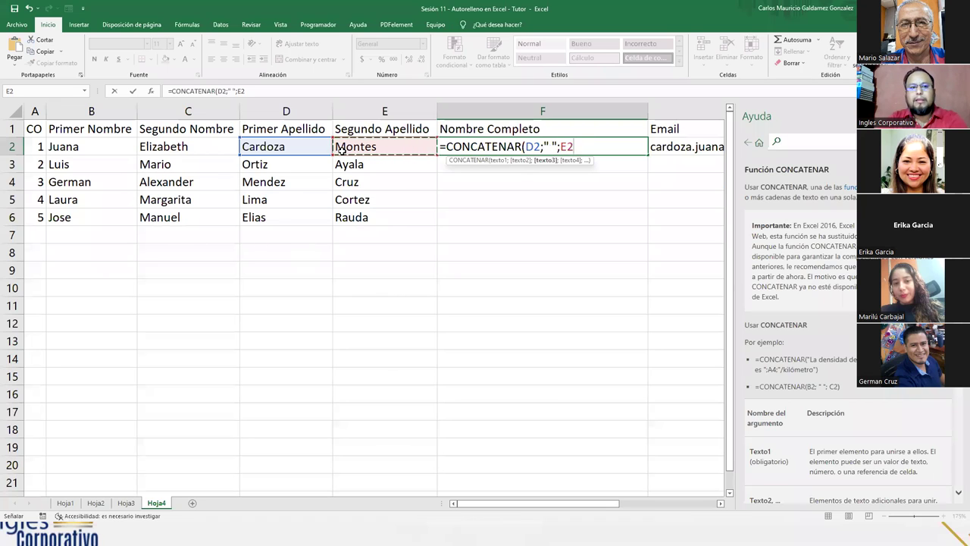
pyautogui.write(';"')
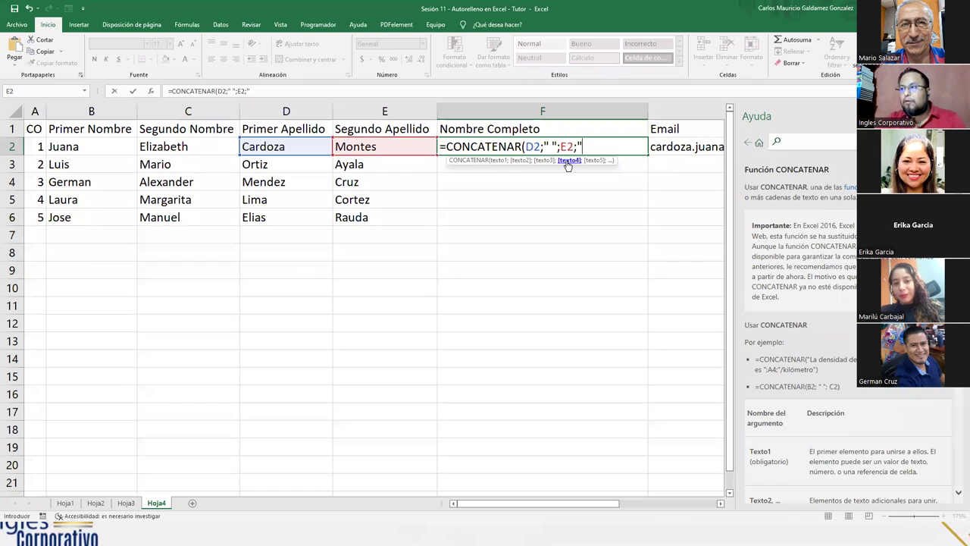
pyautogui.write(', ')
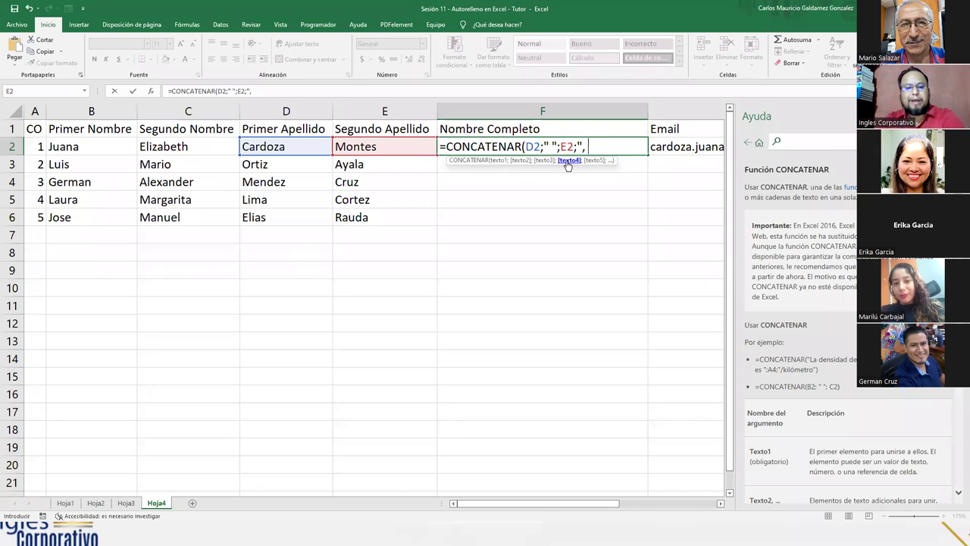
pyautogui.write('"')
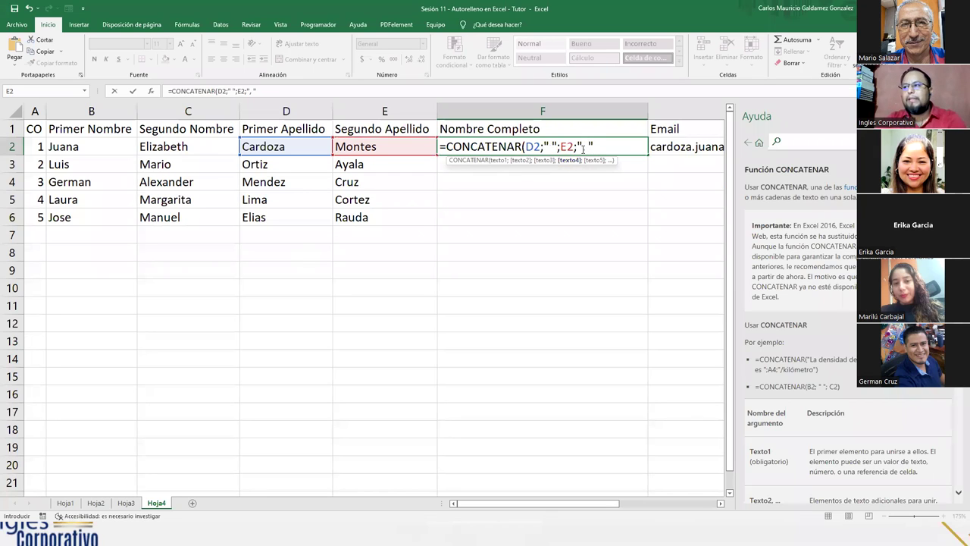
# Step: Add the first name B2 and a space separator after the comma in F2's formula
pyautogui.click(584, 146)
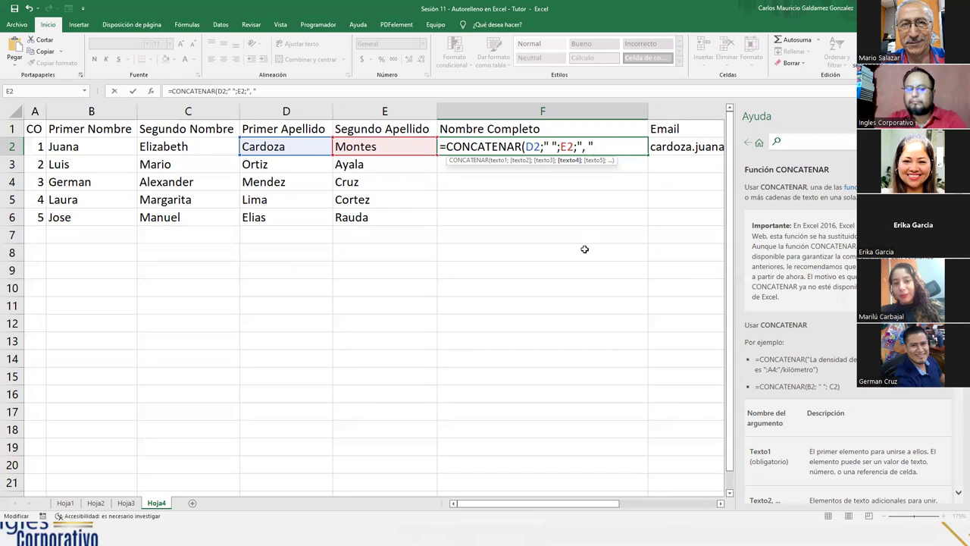
pyautogui.write(';')
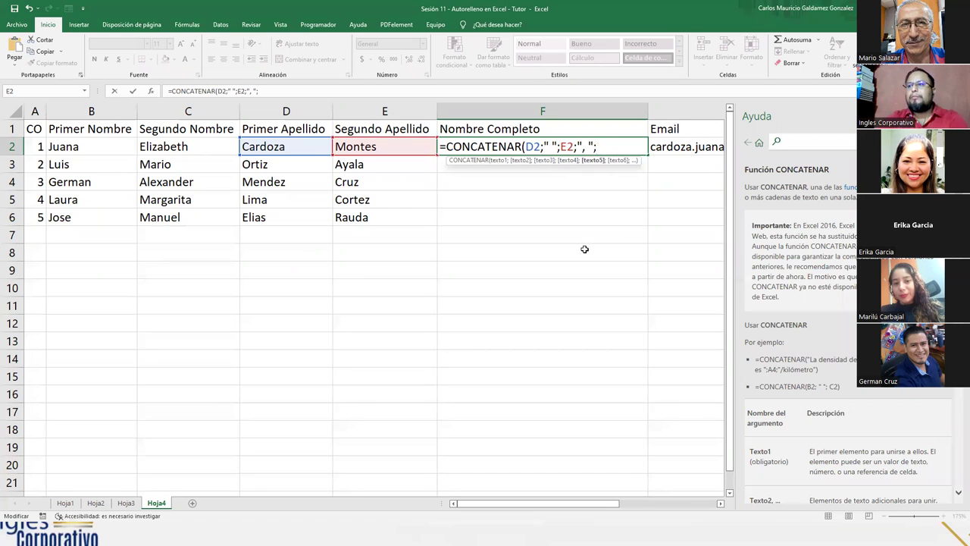
pyautogui.click(93, 148)
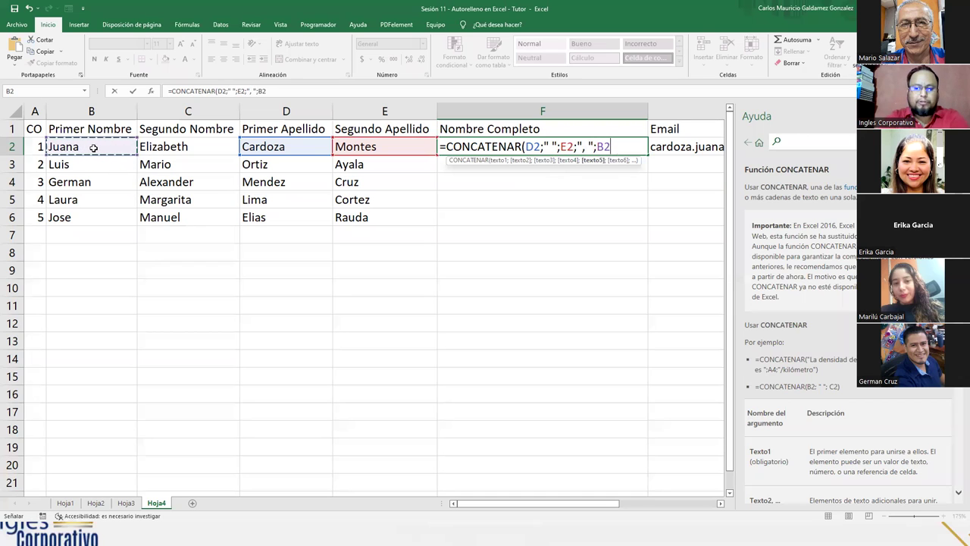
pyautogui.write(';')
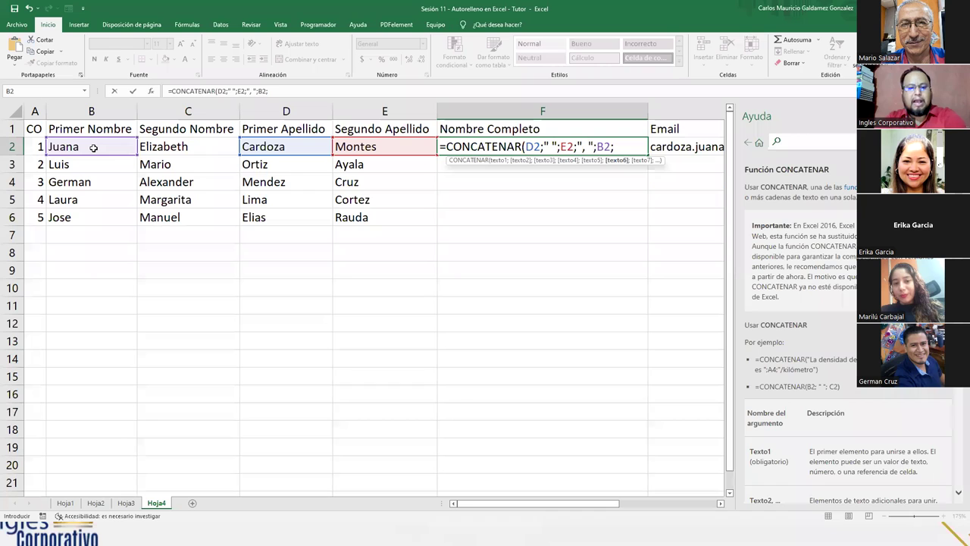
pyautogui.write('" "')
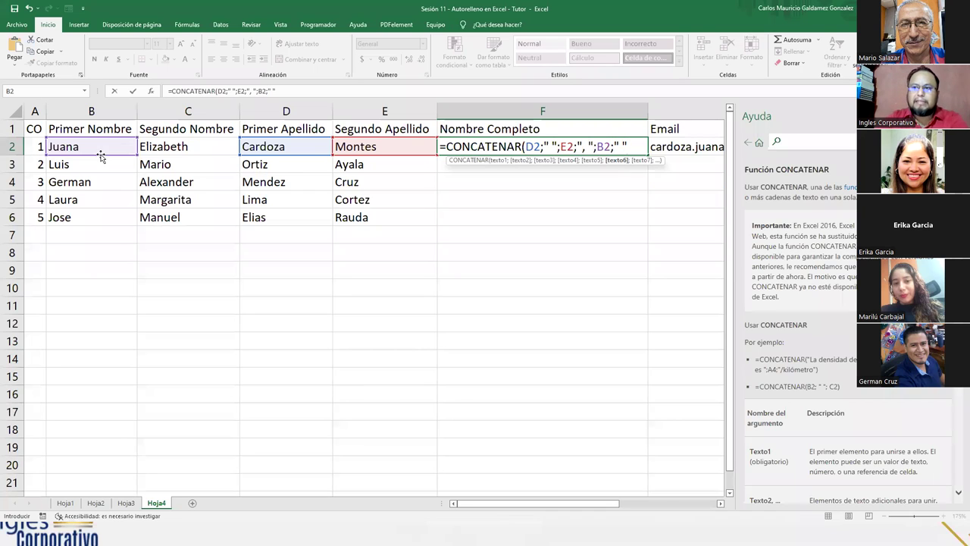
pyautogui.click(170, 147)
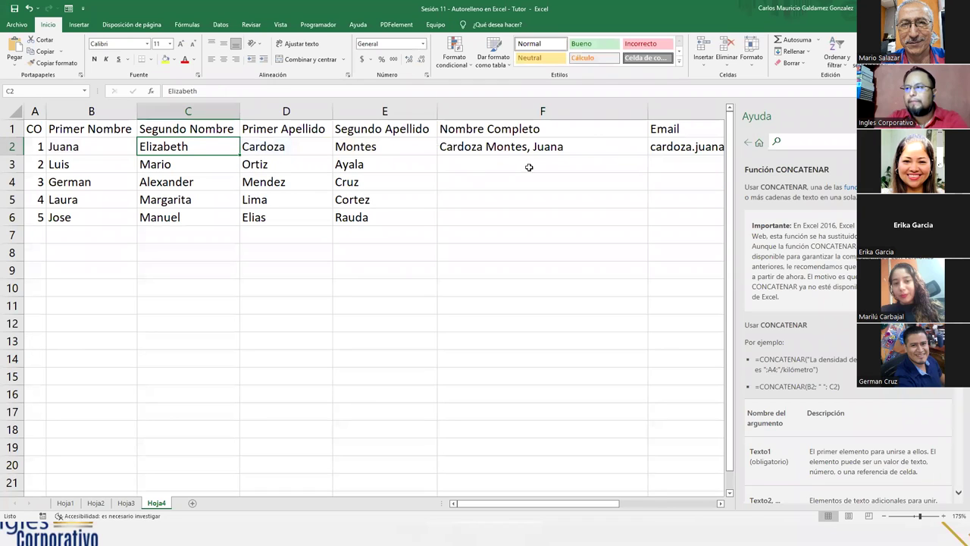
# Step: Append the middle name C2 and confirm =CONCATENAR(D2;" ";E2;", ";B2;" ";C2) in F2
pyautogui.doubleClick(551, 146)
pyautogui.click(633, 149)
pyautogui.write(';" ";E2;", ";B2;" ";)')
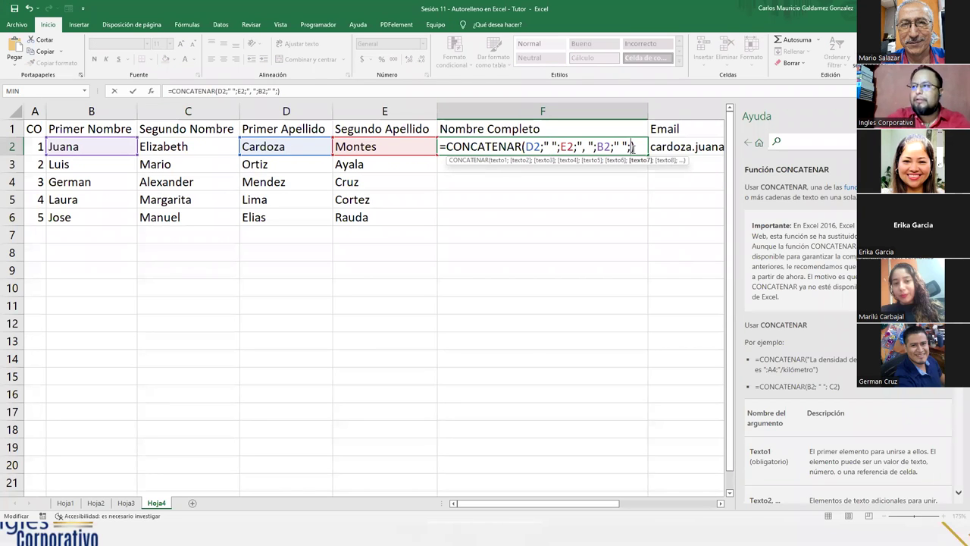
pyautogui.click(193, 144)
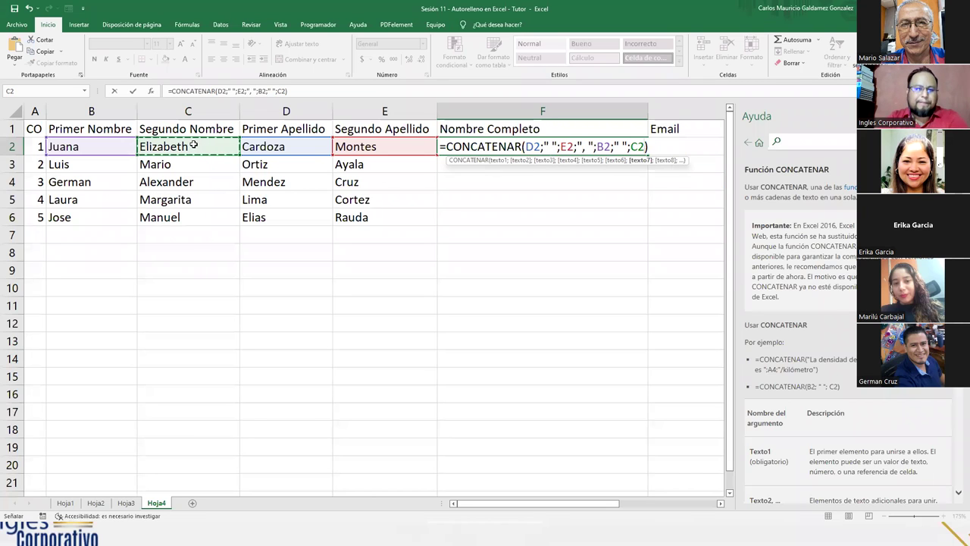
pyautogui.click(553, 145)
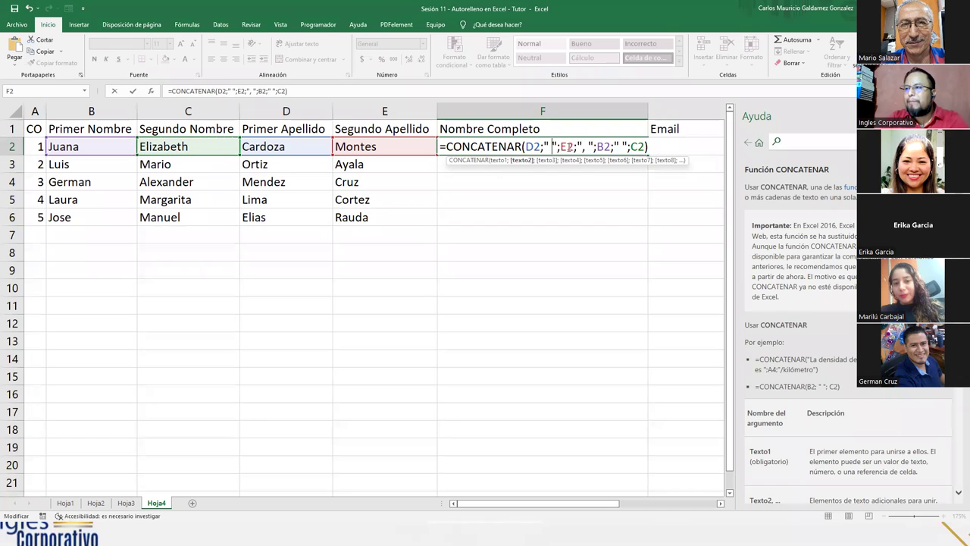
pyautogui.click(586, 144)
pyautogui.click(622, 146)
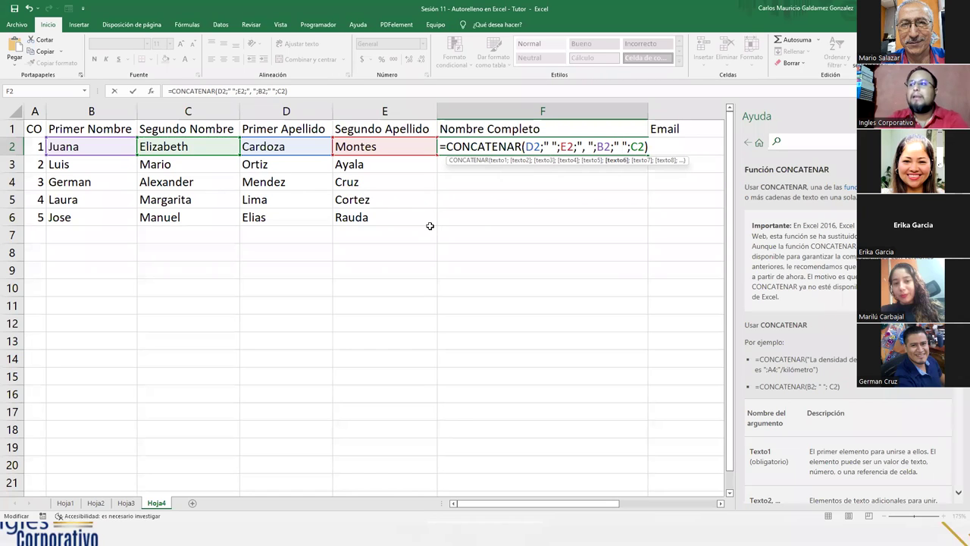
pyautogui.press('Return')
pyautogui.press('Return')
pyautogui.press('Up')
pyautogui.press('Up')
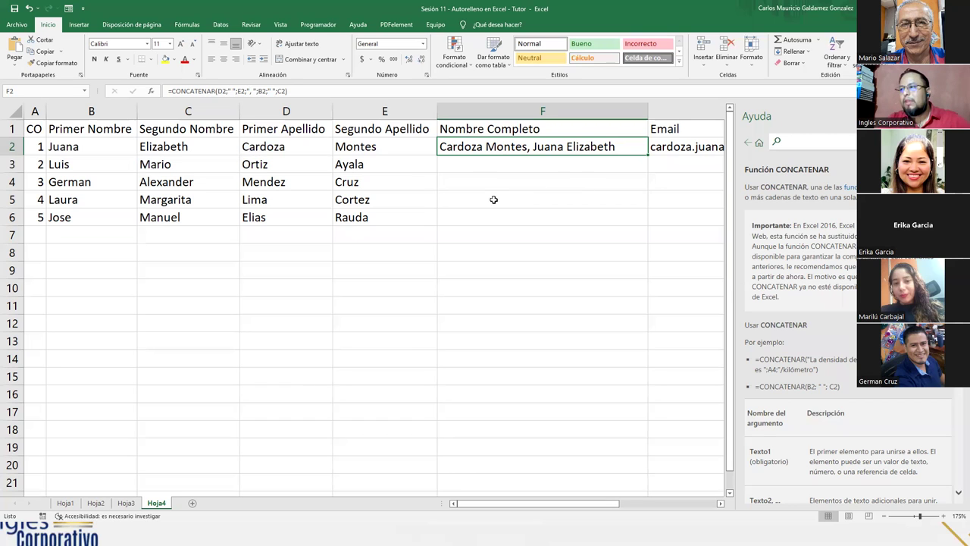
pyautogui.doubleClick(484, 146)
pyautogui.doubleClick(553, 146)
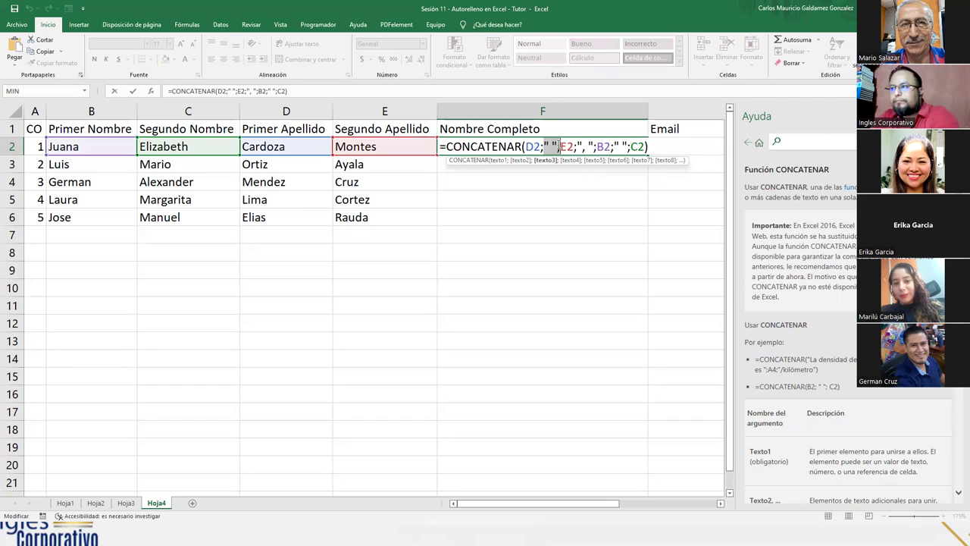
pyautogui.press('Delete')
pyautogui.doubleClick(570, 145)
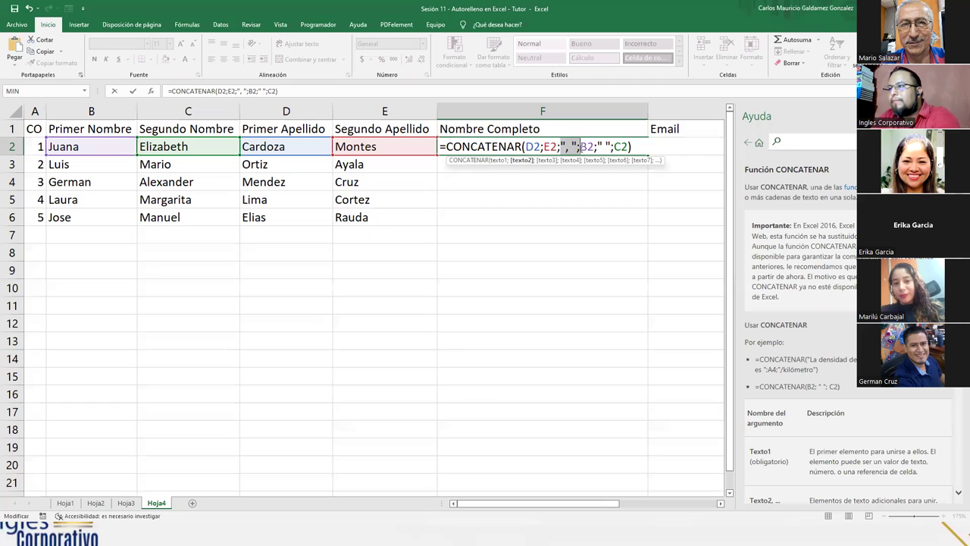
pyautogui.press('Delete')
pyautogui.doubleClick(585, 145)
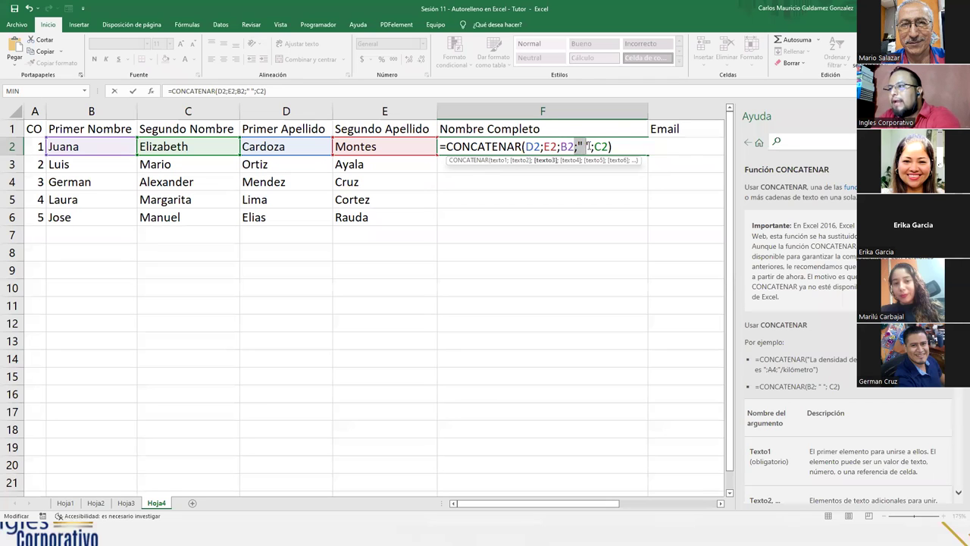
pyautogui.press('Delete')
pyautogui.press('Return')
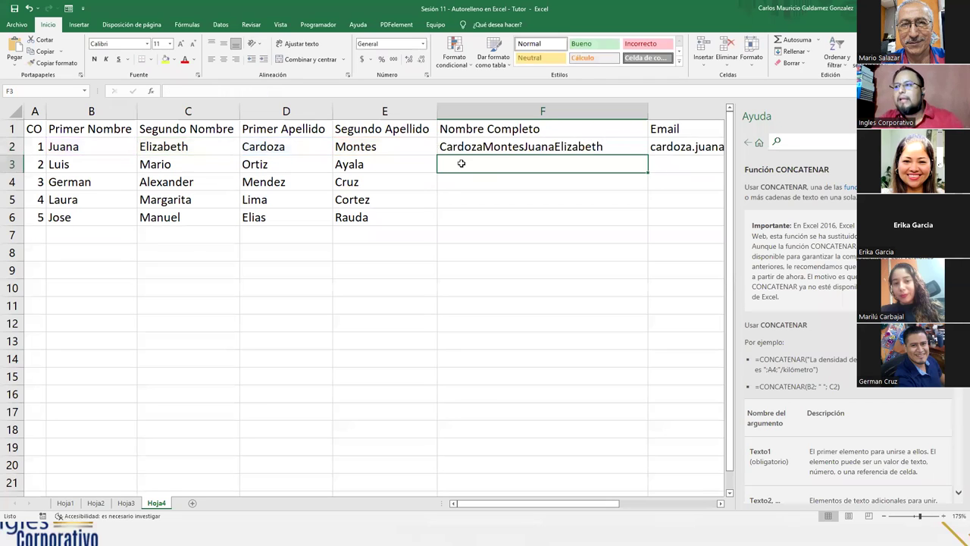
pyautogui.click(468, 140)
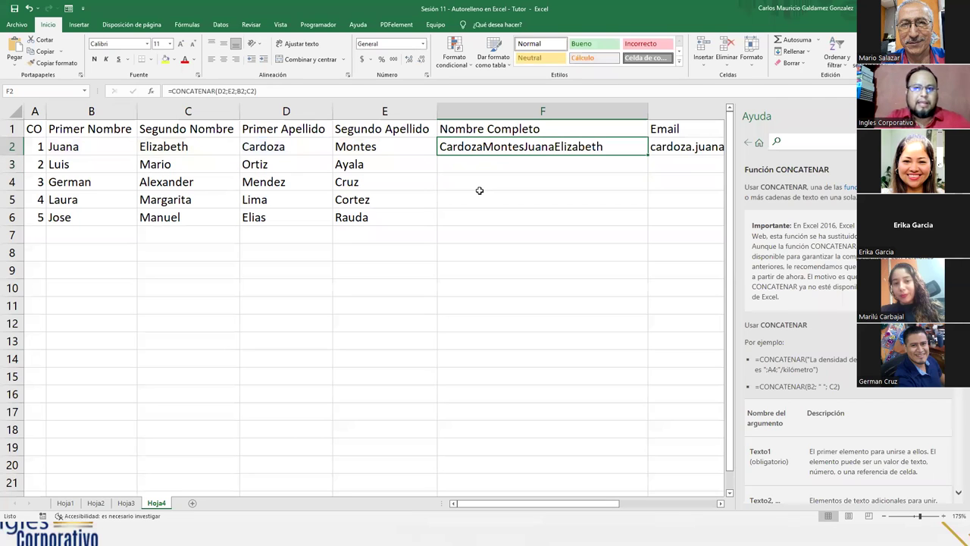
pyautogui.hotkey('ctrl', 'z')
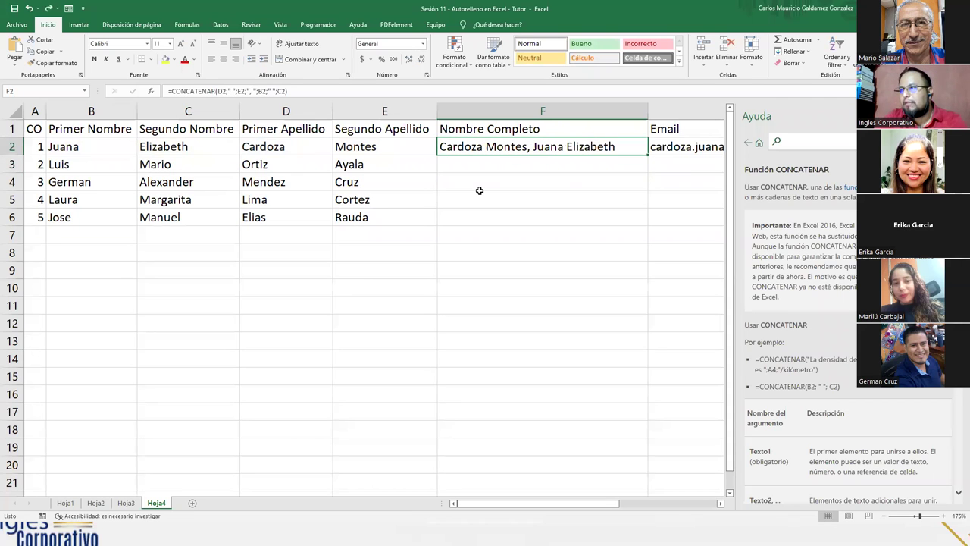
pyautogui.doubleClick(535, 149)
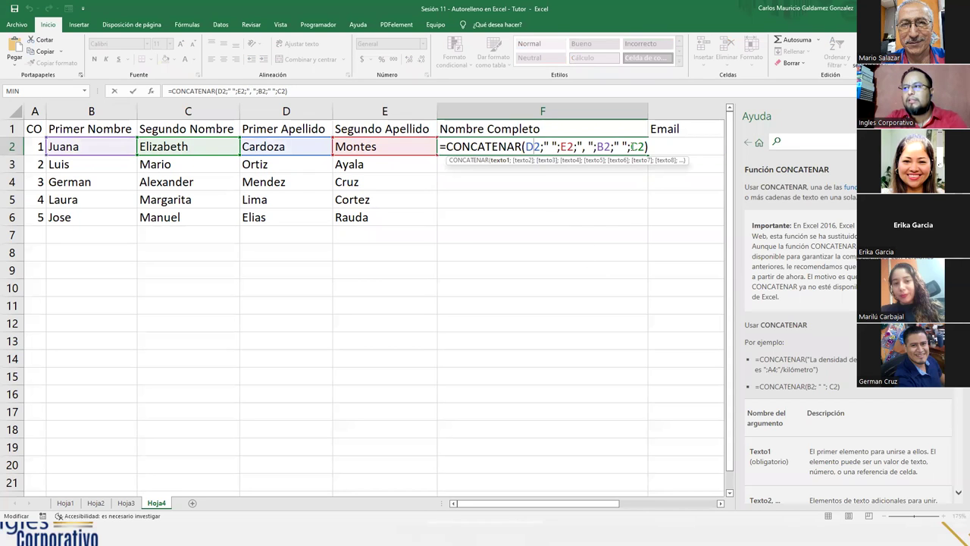
pyautogui.click(649, 146)
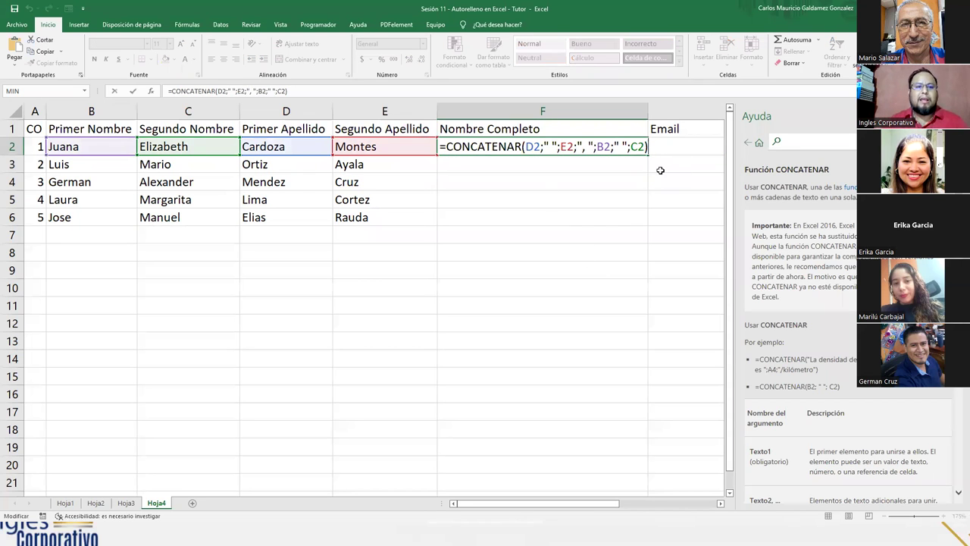
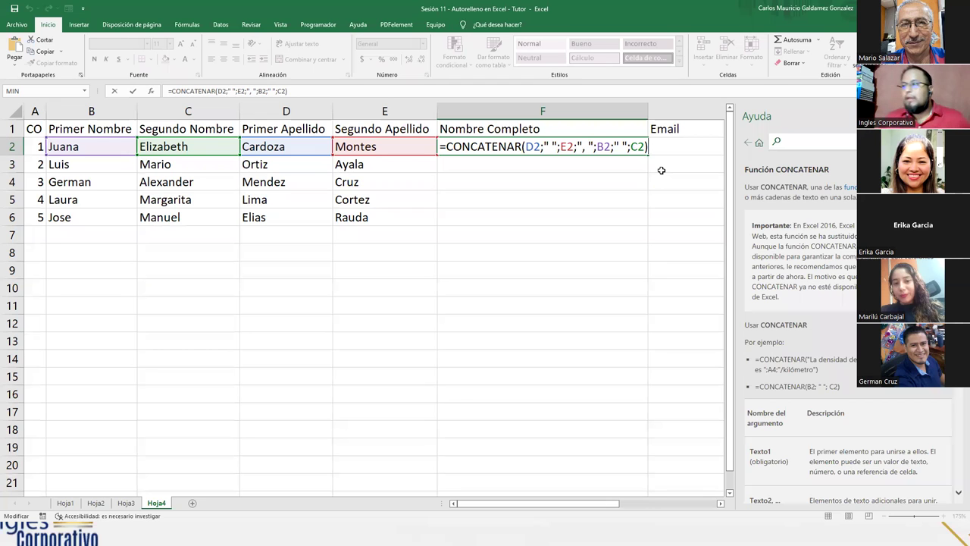
# Step: Commit the CONCATENAR full-name formula in F2, autofit column F, and fill it down to F6
pyautogui.press('Return')
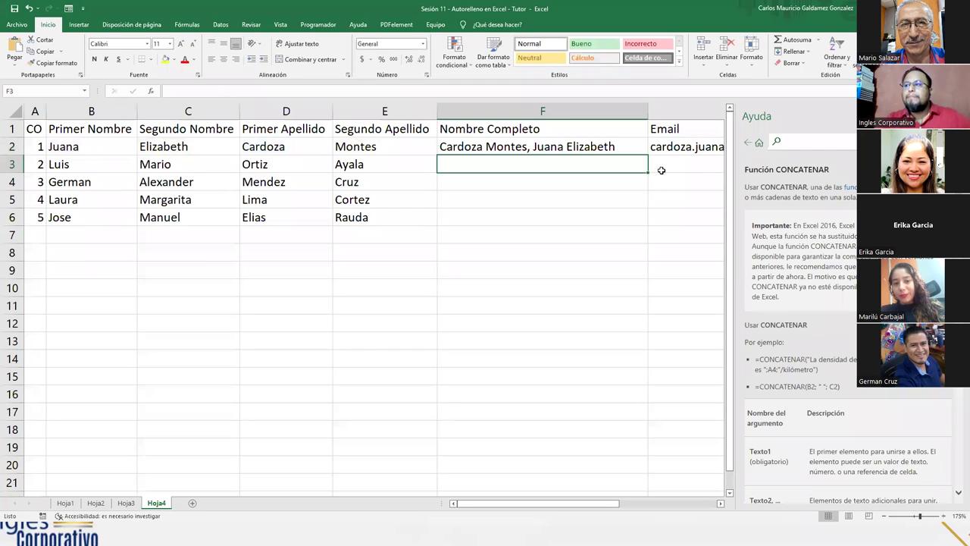
pyautogui.click(582, 146)
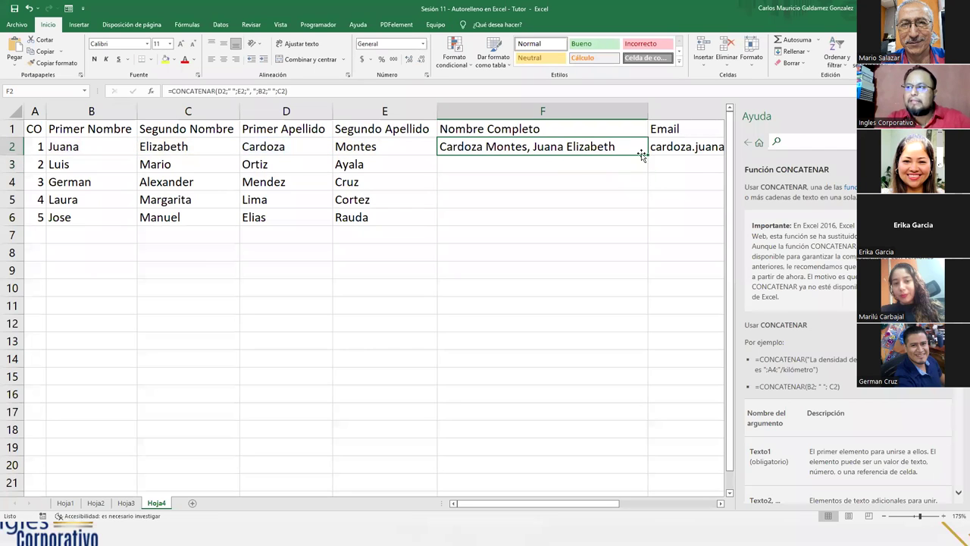
pyautogui.doubleClick(647, 111)
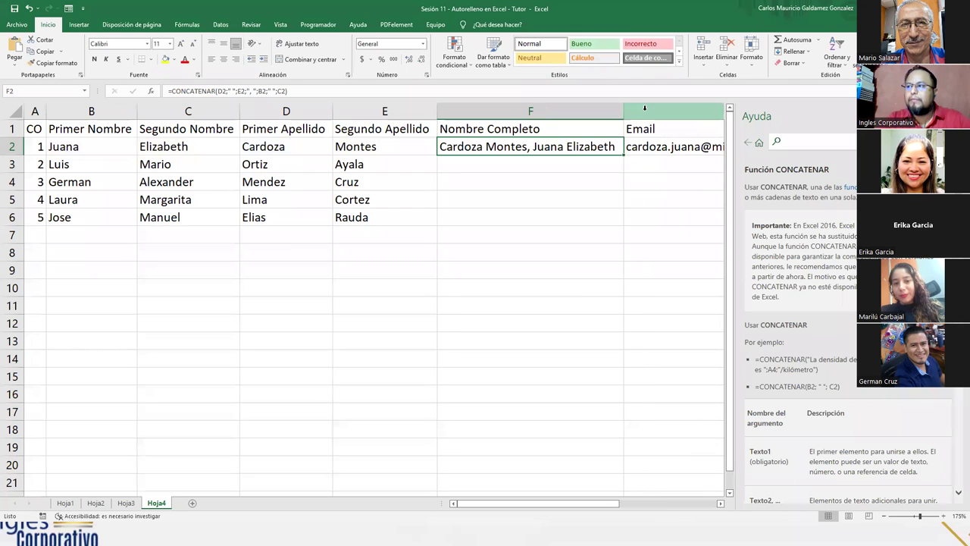
pyautogui.moveTo(624, 154); pyautogui.dragTo(614, 222)
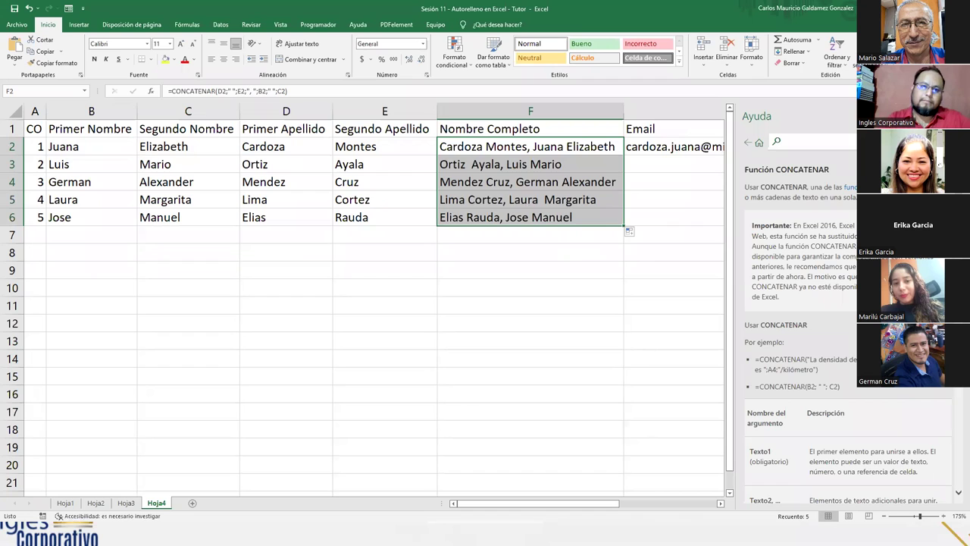
pyautogui.hotkey('alt', 'Tab')
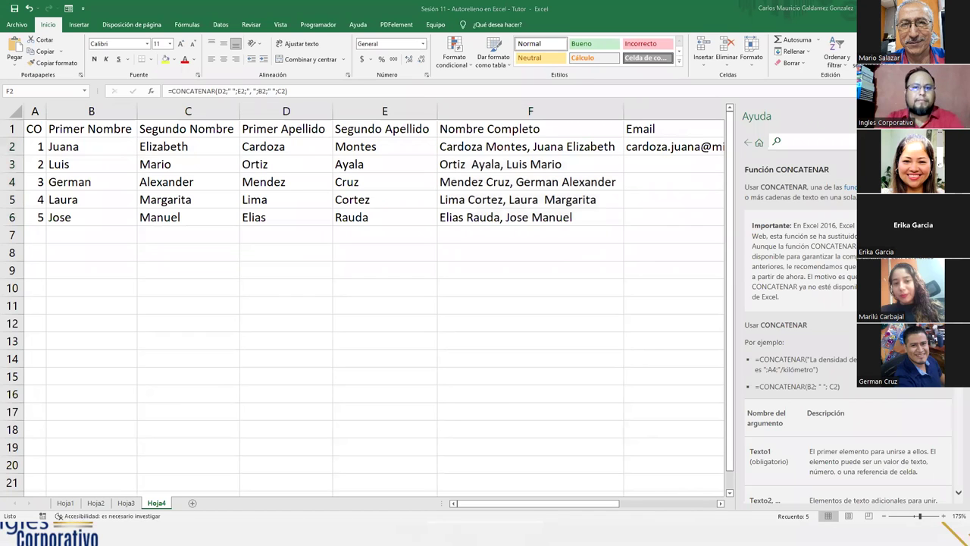
pyautogui.hotkey('alt', 'Tab')
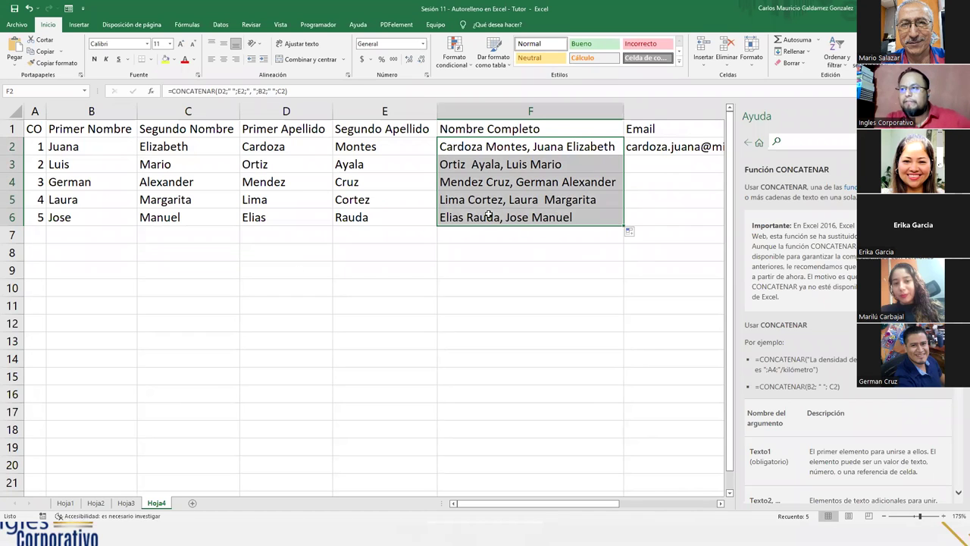
# Step: Inspect Luis's full-name formula in F3 without changing it
pyautogui.click(470, 164)
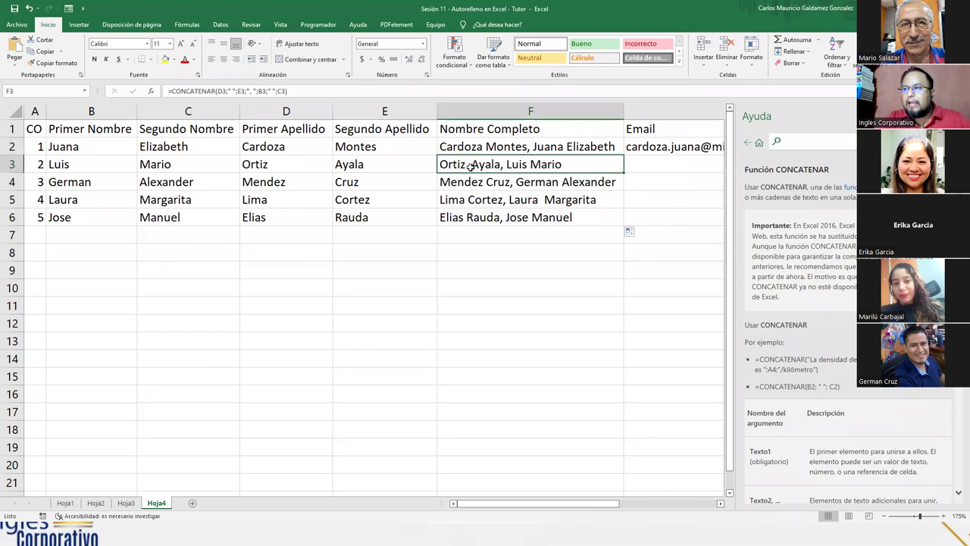
pyautogui.doubleClick(471, 164)
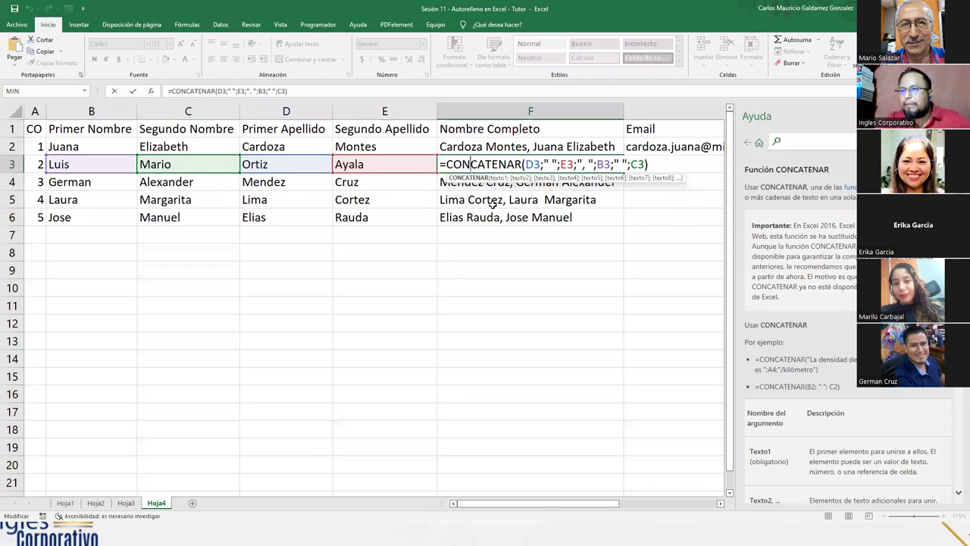
pyautogui.hotkey('ctrl', 'Return')
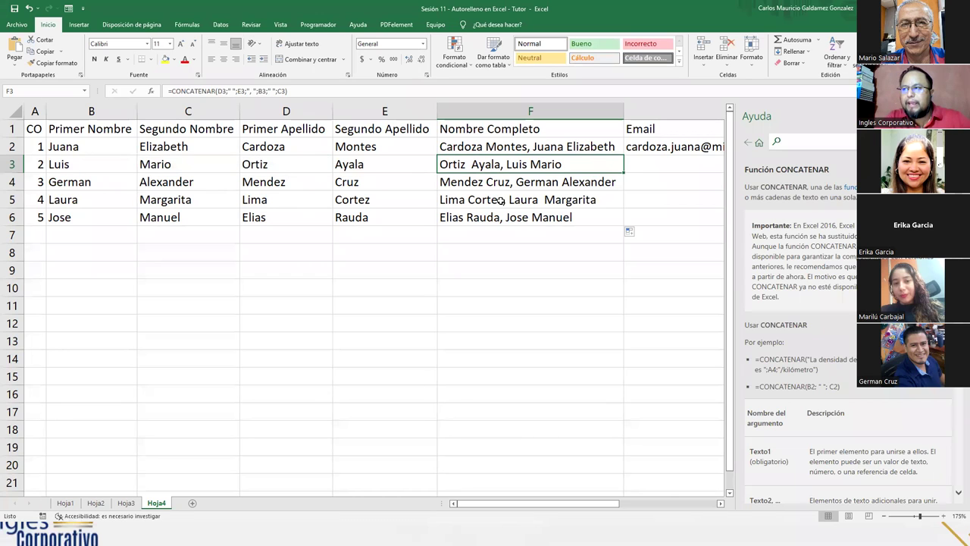
# Step: Delete the trailing space after 'Ortiz' in D3
pyautogui.doubleClick(291, 163)
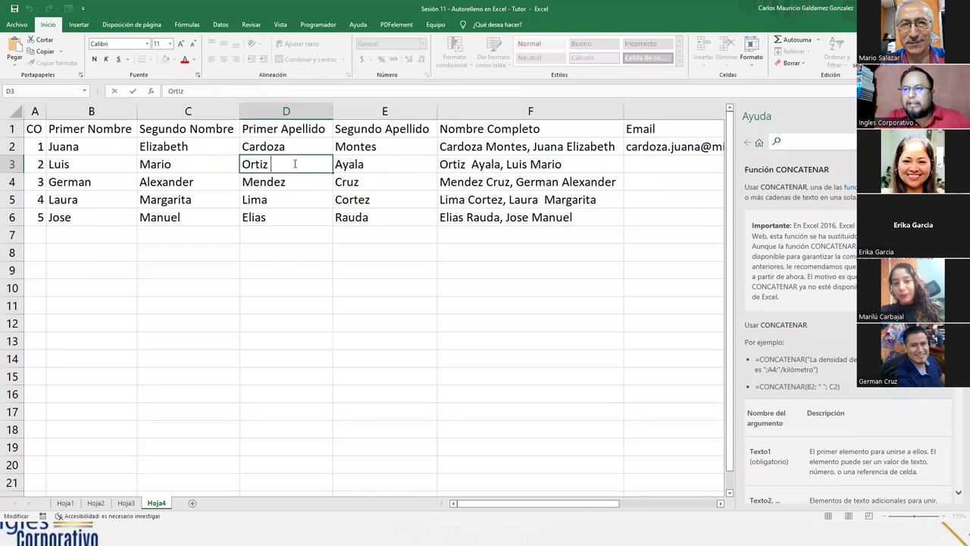
pyautogui.press('BackSpace')
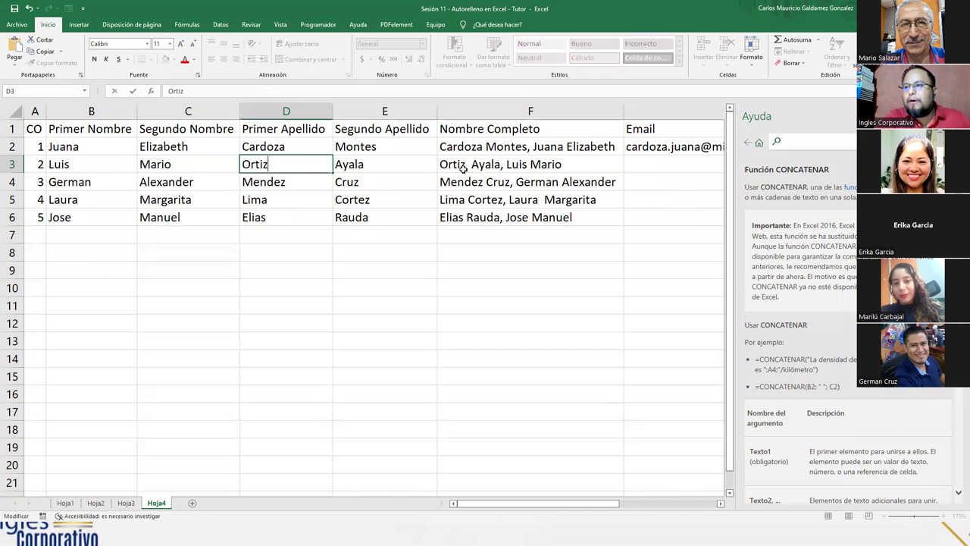
pyautogui.press('Return')
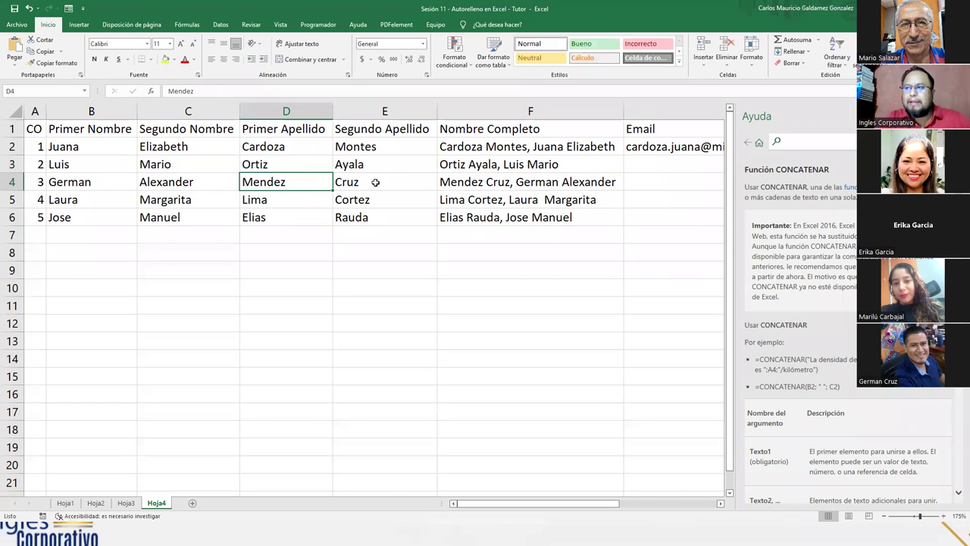
# Step: Check row 6's names for spaces and remove the trailing space after 'Laura' in B5
pyautogui.doubleClick(379, 219)
pyautogui.doubleClick(274, 218)
pyautogui.doubleClick(197, 218)
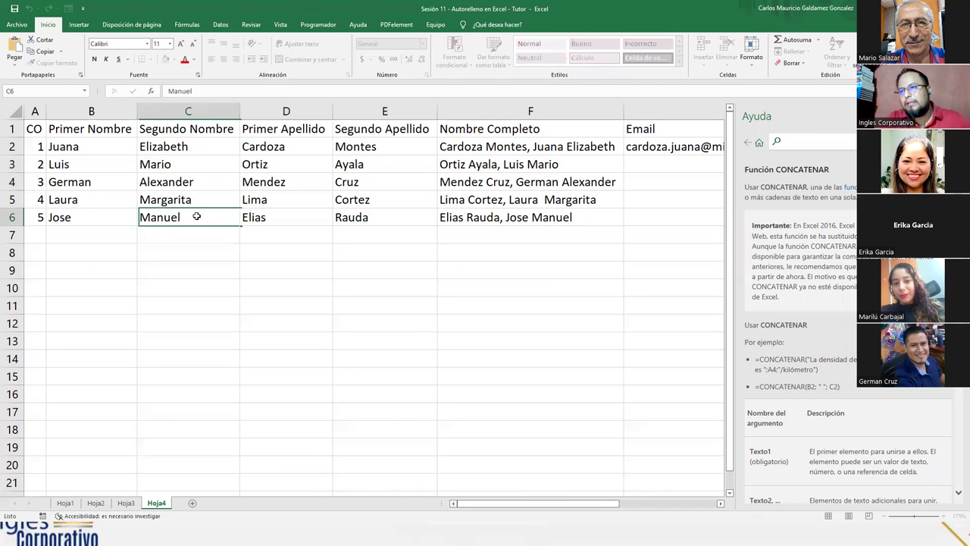
pyautogui.doubleClick(92, 216)
pyautogui.doubleClick(99, 198)
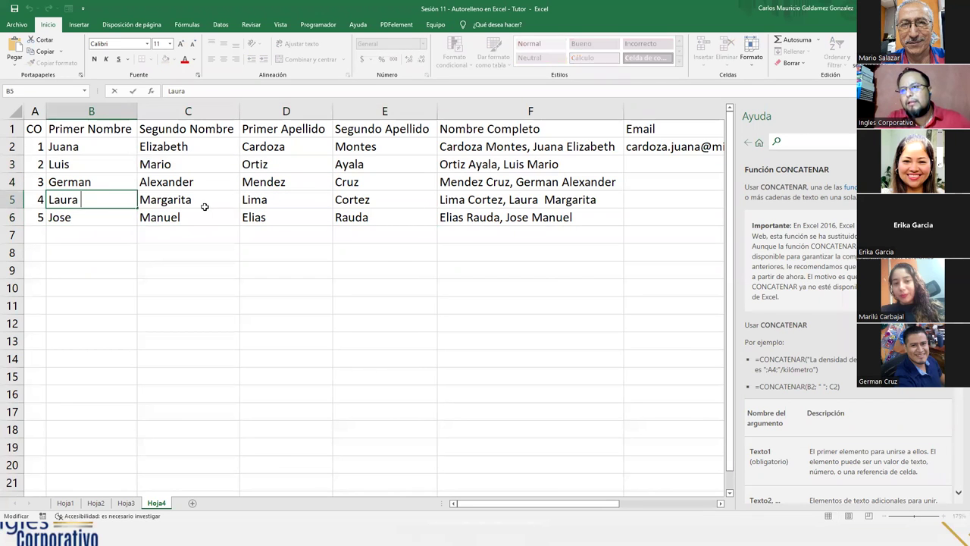
pyautogui.press('BackSpace')
pyautogui.press('Return')
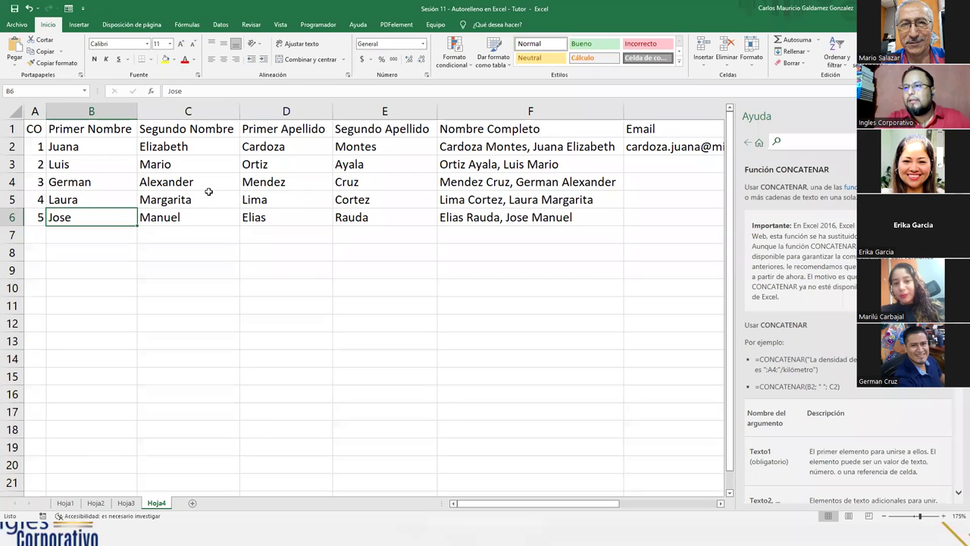
# Step: Check the names in rows 5 and 4 (Margarita, Lima, Cortez, Cruz, Mendez, Alexander, German) for trailing spaces
pyautogui.doubleClick(197, 199)
pyautogui.doubleClick(304, 200)
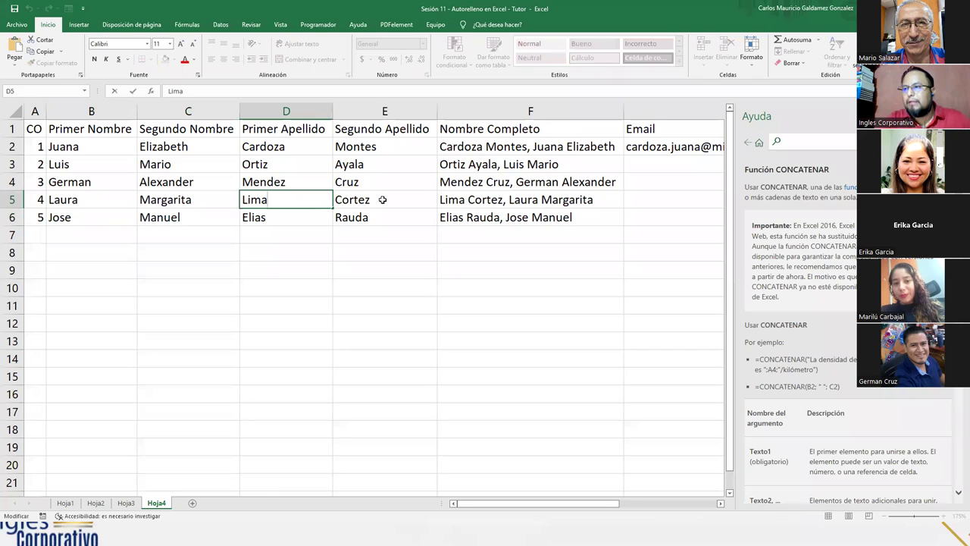
pyautogui.doubleClick(383, 199)
pyautogui.doubleClick(381, 184)
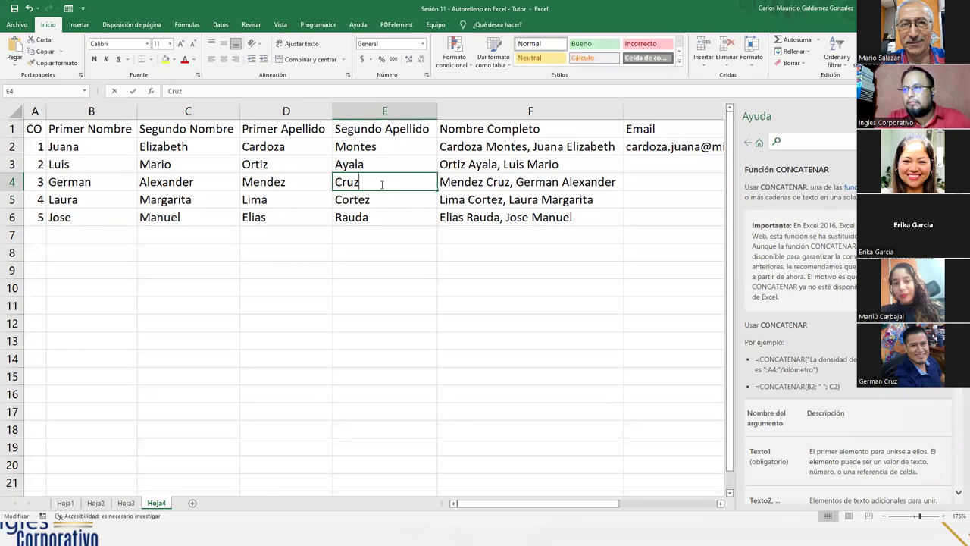
pyautogui.click(308, 184)
pyautogui.click(224, 183)
pyautogui.doubleClick(224, 182)
pyautogui.doubleClick(87, 186)
# Step: Check the names in rows 3 and 2 for trailing spaces, ending in Juana's cell B2
pyautogui.doubleClick(101, 163)
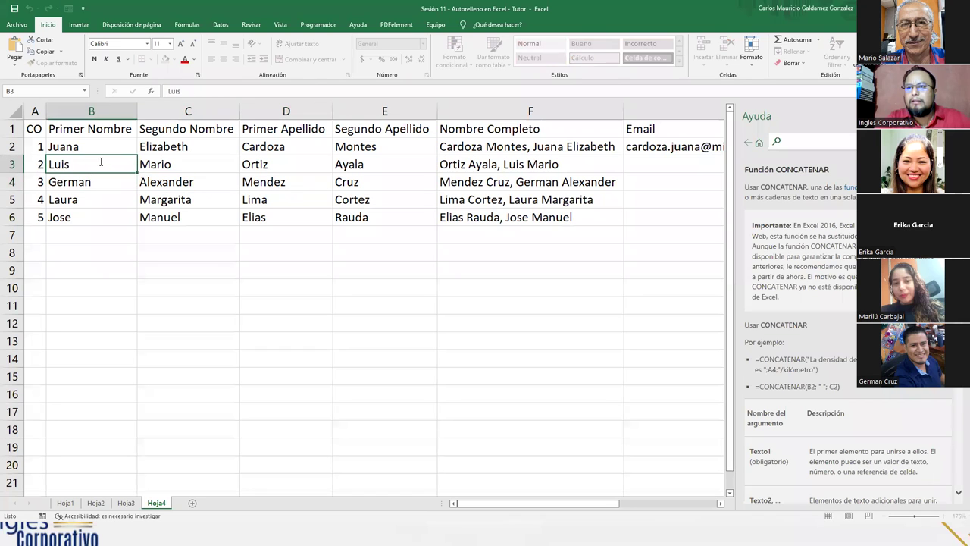
pyautogui.doubleClick(210, 161)
pyautogui.doubleClick(316, 159)
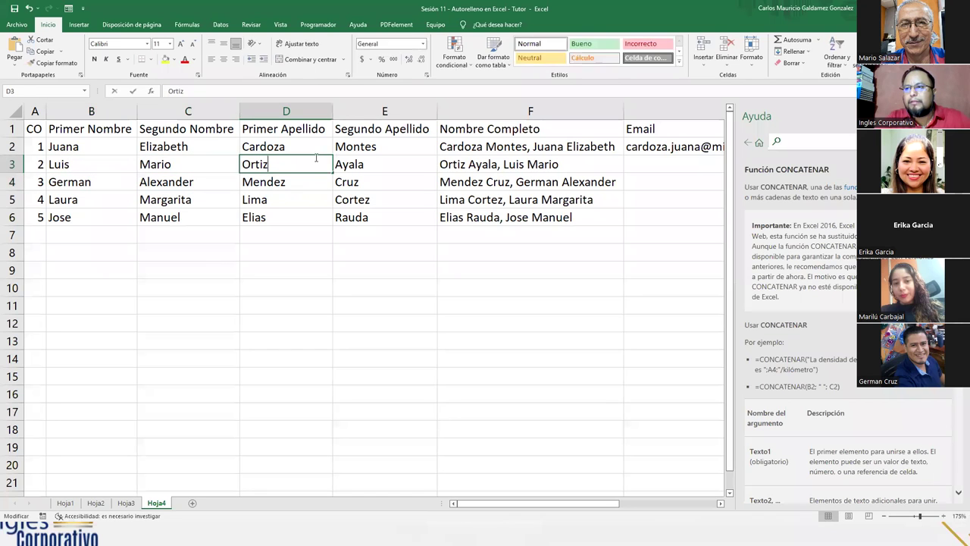
pyautogui.click(375, 162)
pyautogui.doubleClick(391, 146)
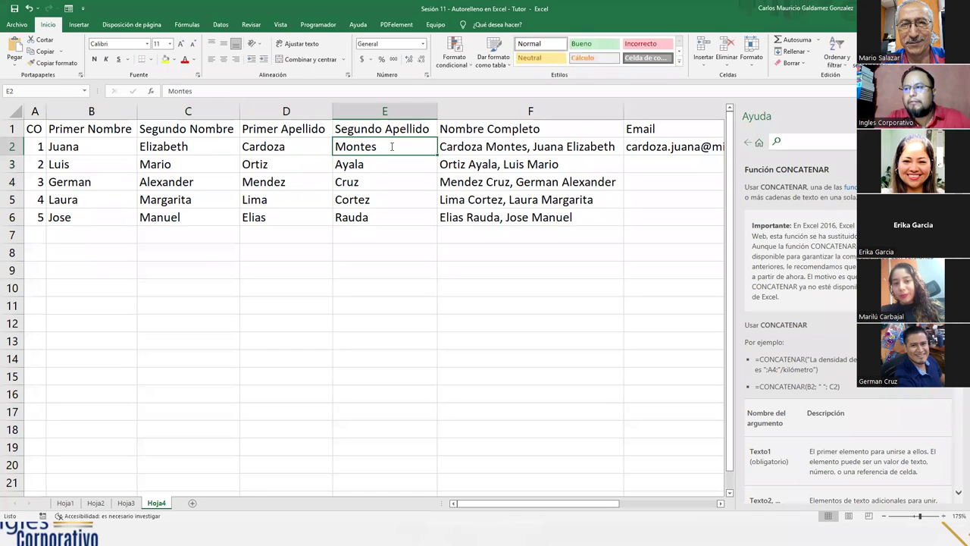
pyautogui.doubleClick(315, 146)
pyautogui.doubleClick(205, 148)
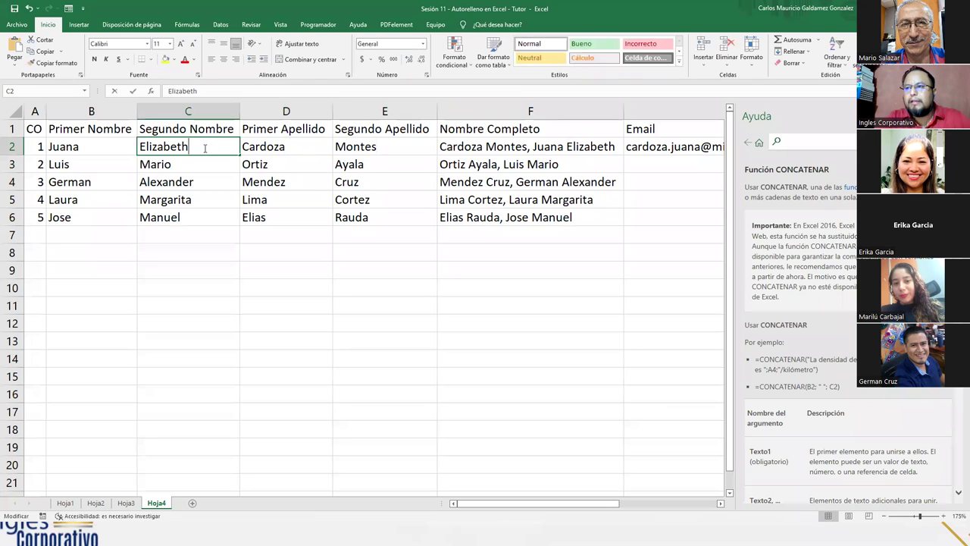
pyautogui.doubleClick(92, 147)
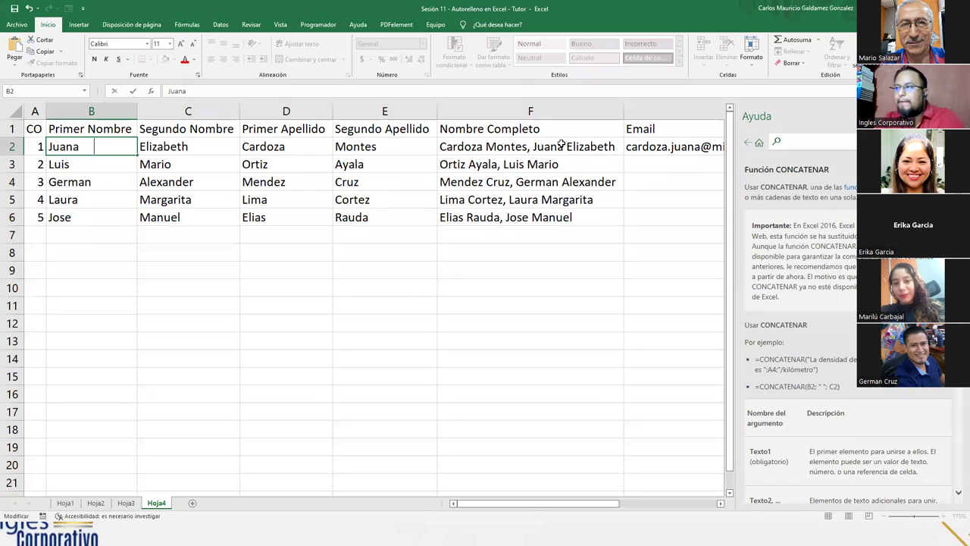
# Step: Confirm B2 and inspect the row 2 and row 3 full-name formulas
pyautogui.press('Return')
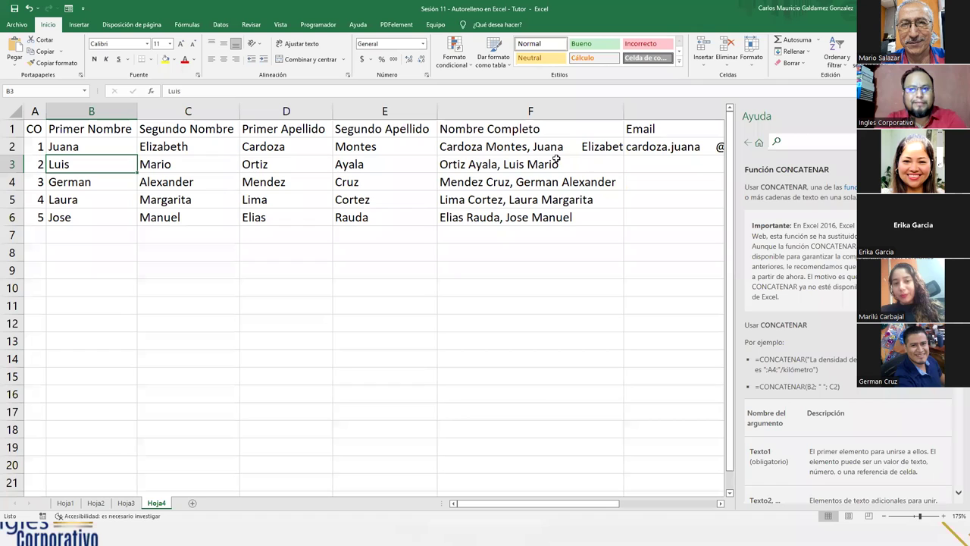
pyautogui.click(558, 157)
pyautogui.click(567, 144)
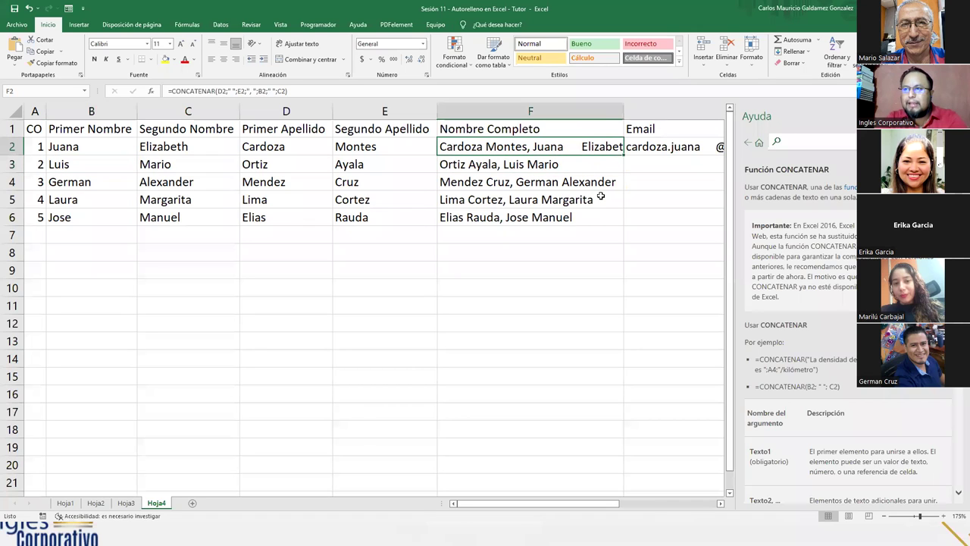
pyautogui.click(264, 92)
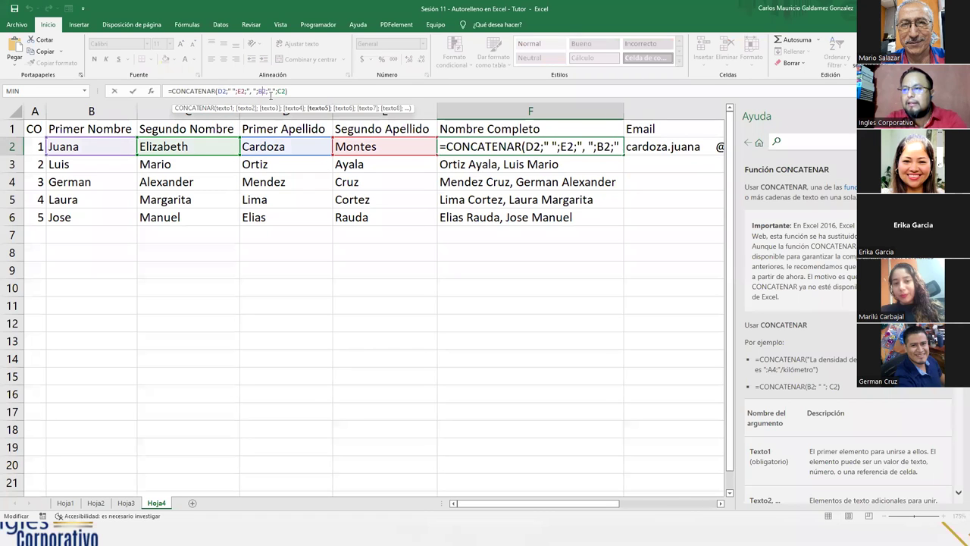
# Step: Delete the extra trailing spaces after 'Juana' in B2
pyautogui.click(91, 147)
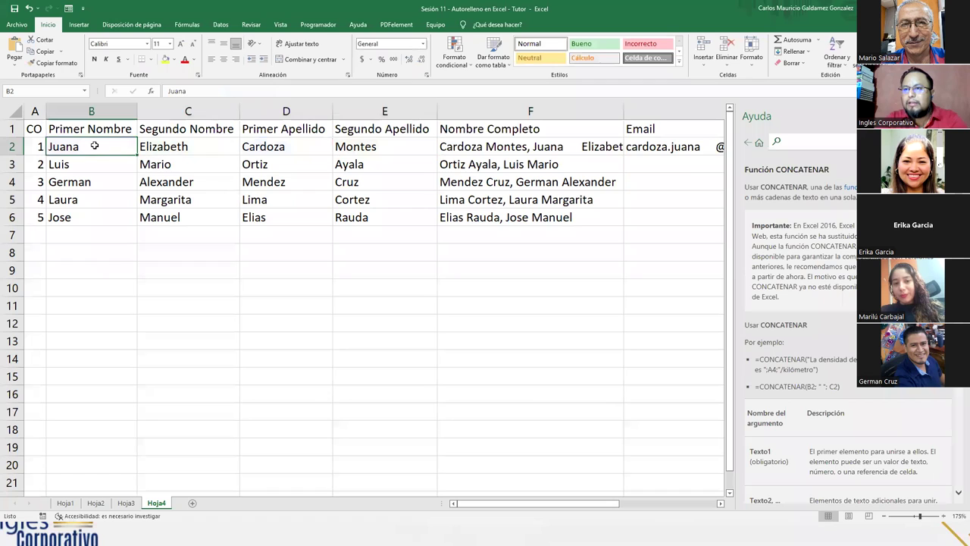
pyautogui.moveTo(79, 147); pyautogui.dragTo(121, 148)
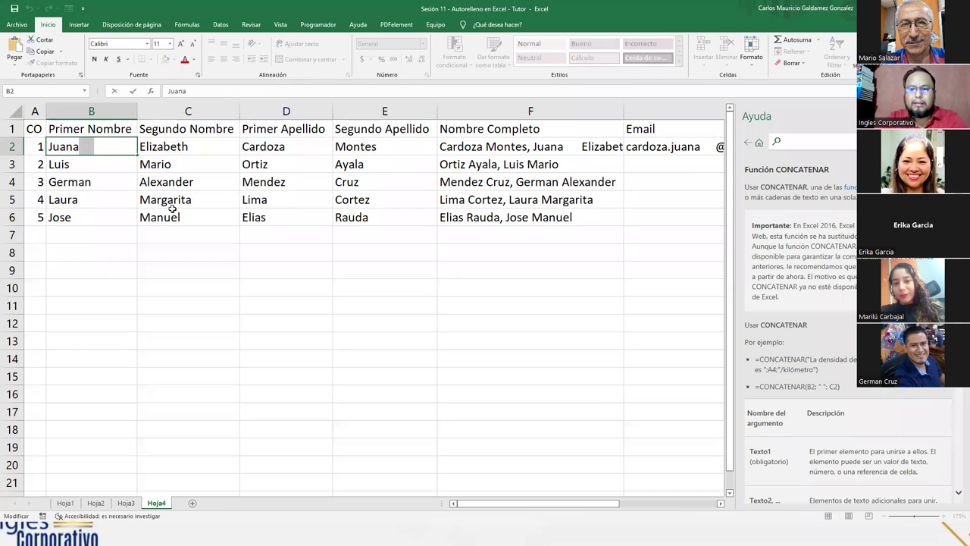
pyautogui.press('BackSpace')
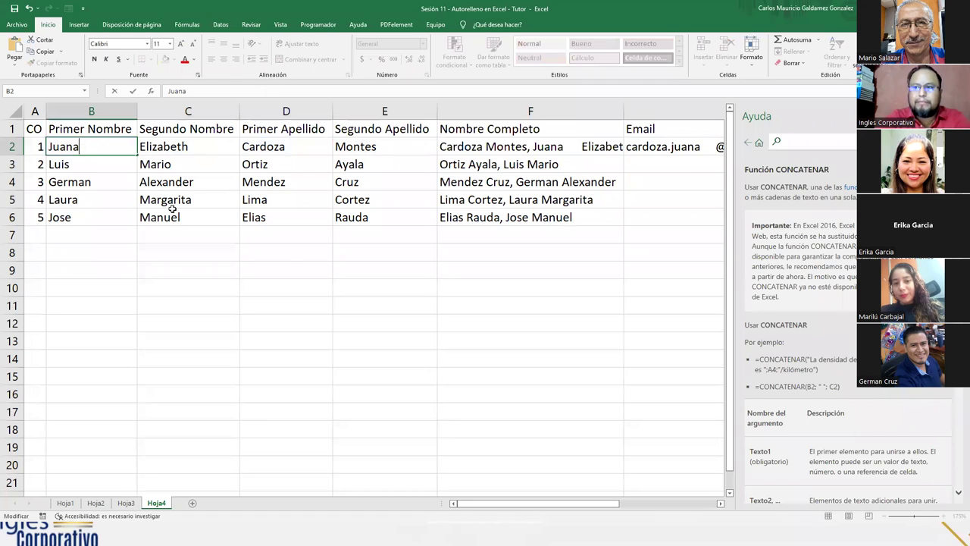
pyautogui.press('Return')
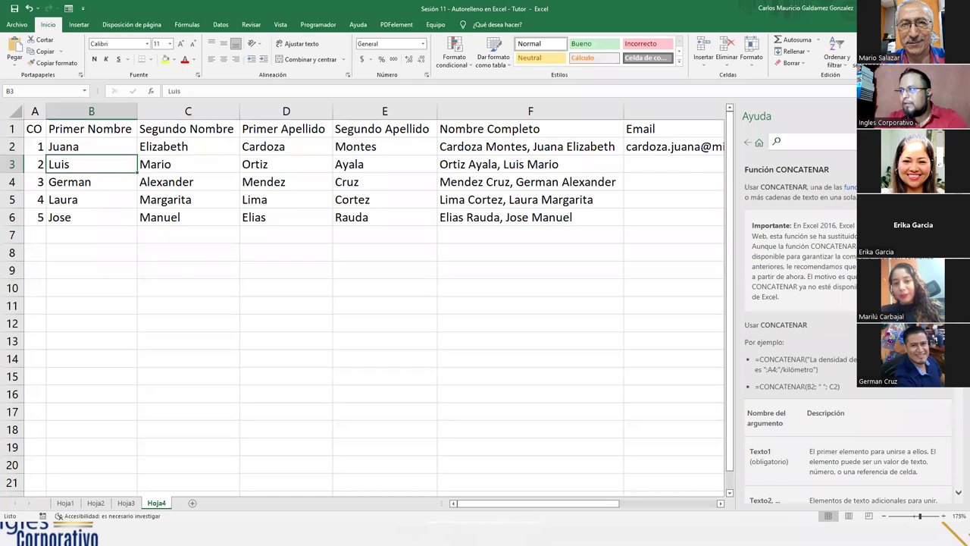
# Step: Close the Ayuda help pane and select the first email address in G2
pyautogui.click(959, 116)
pyautogui.click(672, 165)
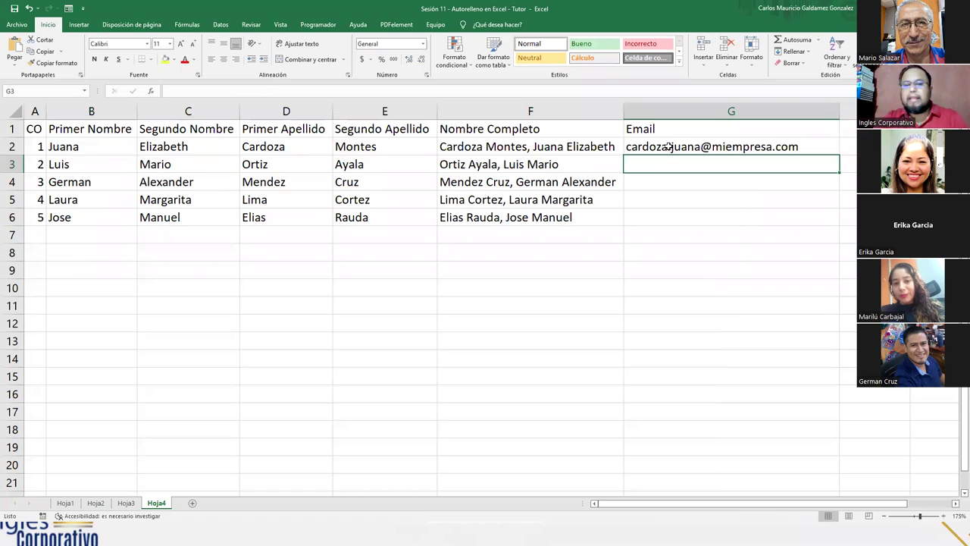
pyautogui.click(667, 147)
# Step: Review the CONCATENAR and MINUSC parts of G2's email formula, leaving it unchanged
pyautogui.press('F2')
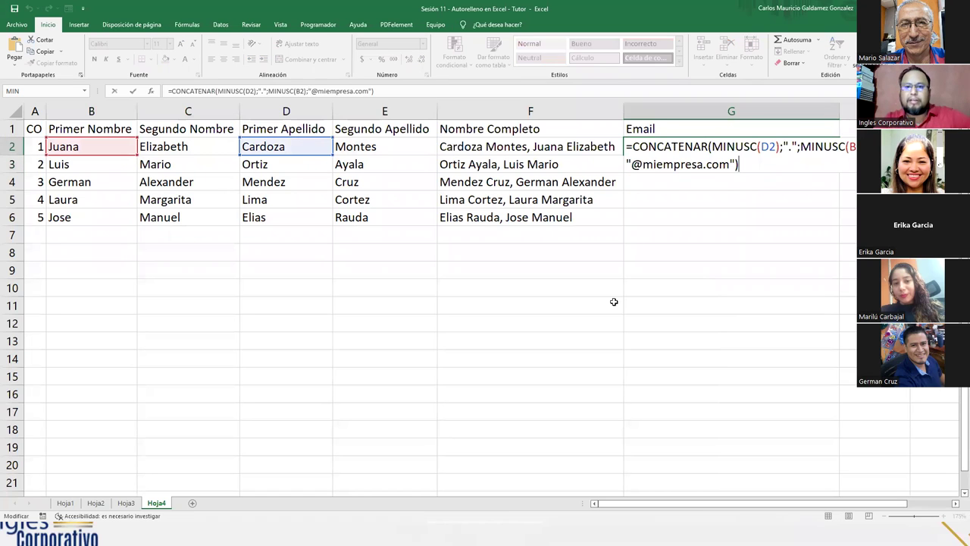
pyautogui.doubleClick(655, 149)
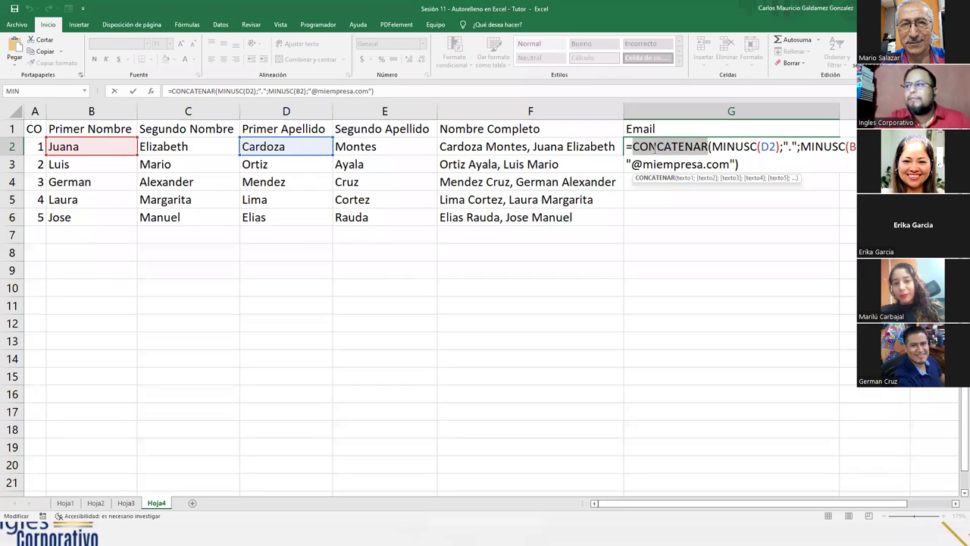
pyautogui.moveTo(712, 147); pyautogui.dragTo(758, 146)
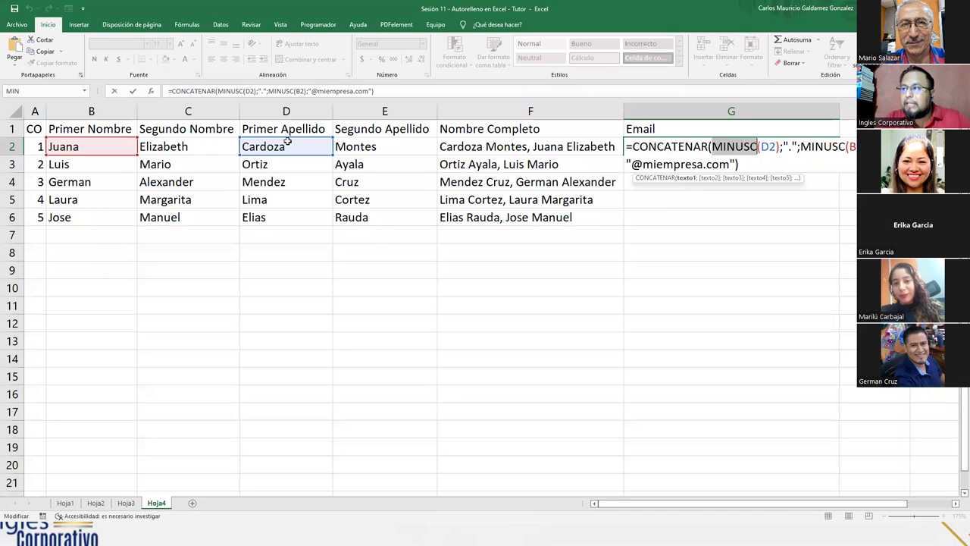
pyautogui.hotkey('ctrl', 'Return')
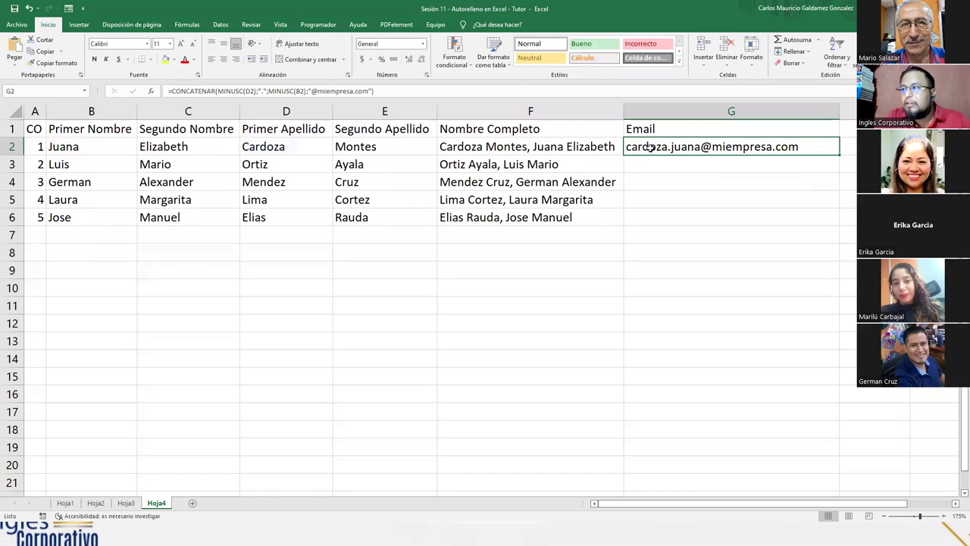
pyautogui.click(274, 146)
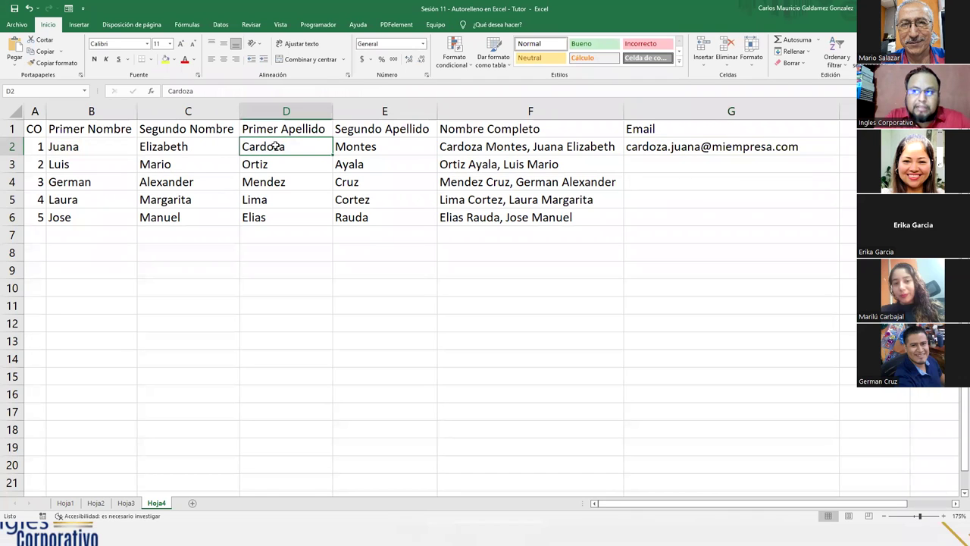
pyautogui.click(97, 144)
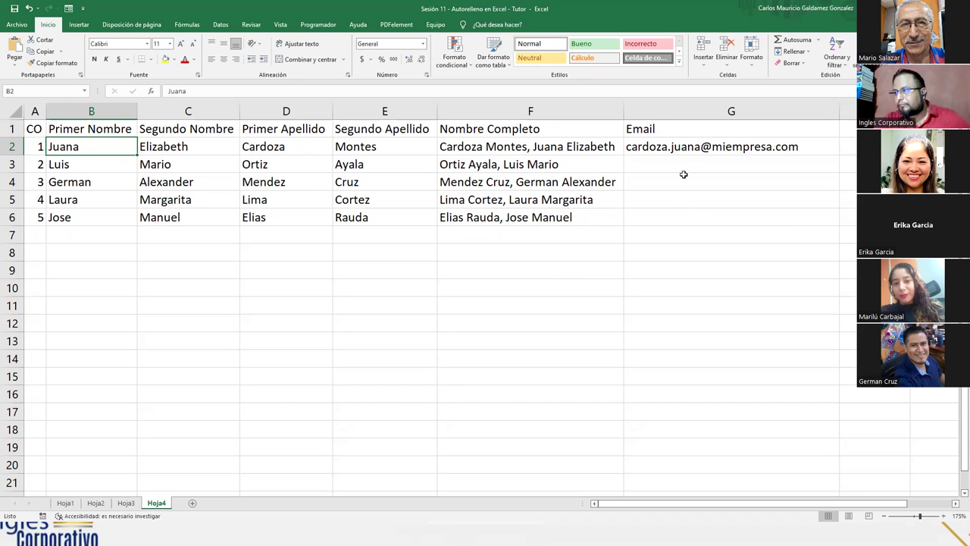
pyautogui.doubleClick(702, 153)
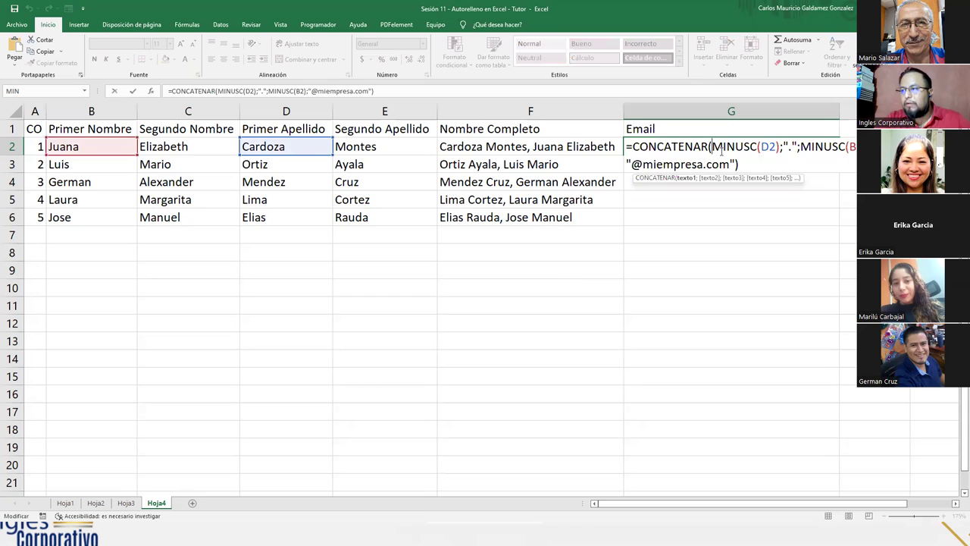
pyautogui.click(712, 145)
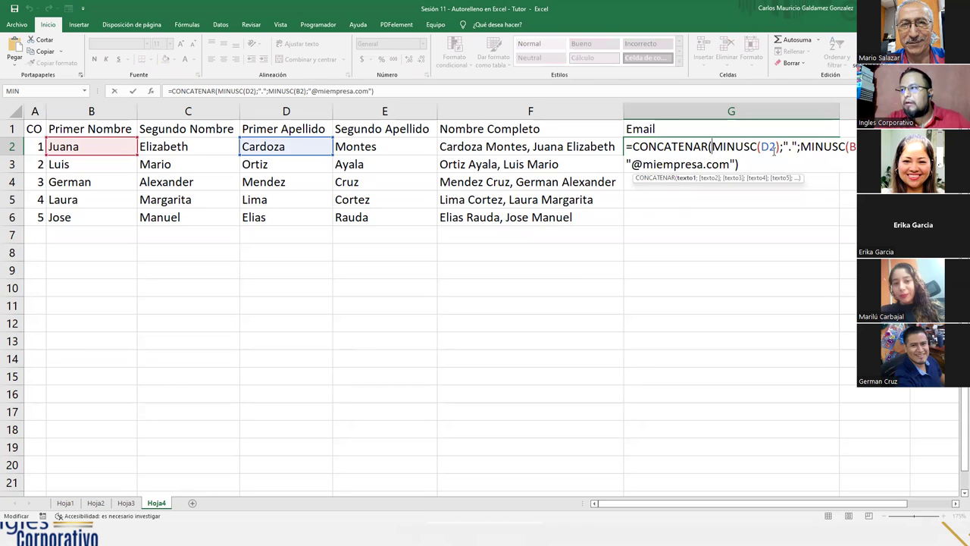
pyautogui.doubleClick(769, 146)
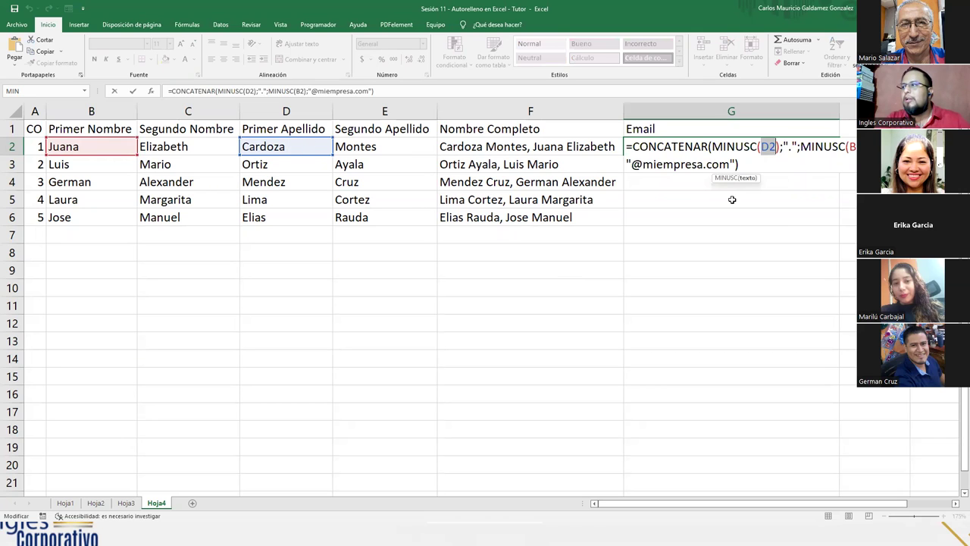
pyautogui.moveTo(712, 146); pyautogui.dragTo(776, 146)
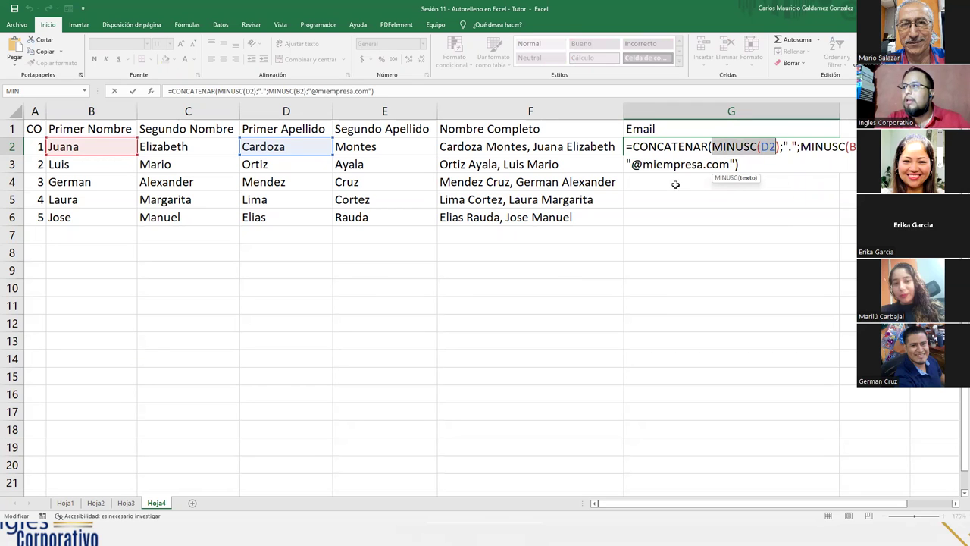
pyautogui.click(782, 146)
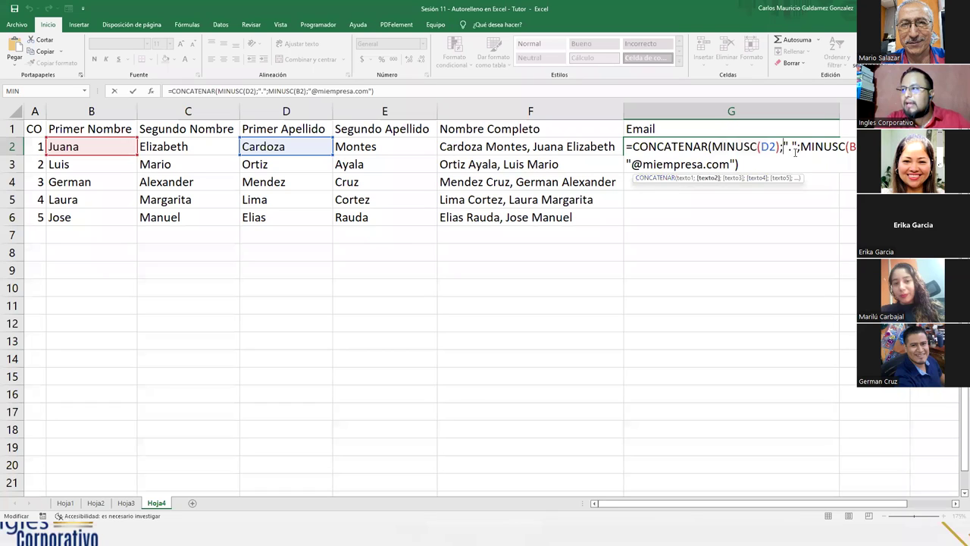
pyautogui.moveTo(783, 146); pyautogui.dragTo(797, 147)
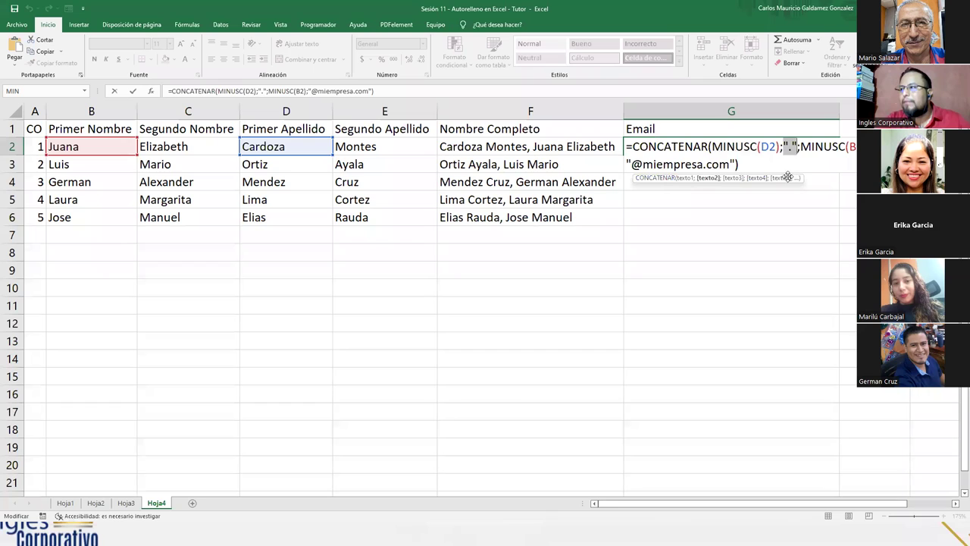
pyautogui.press('Right')
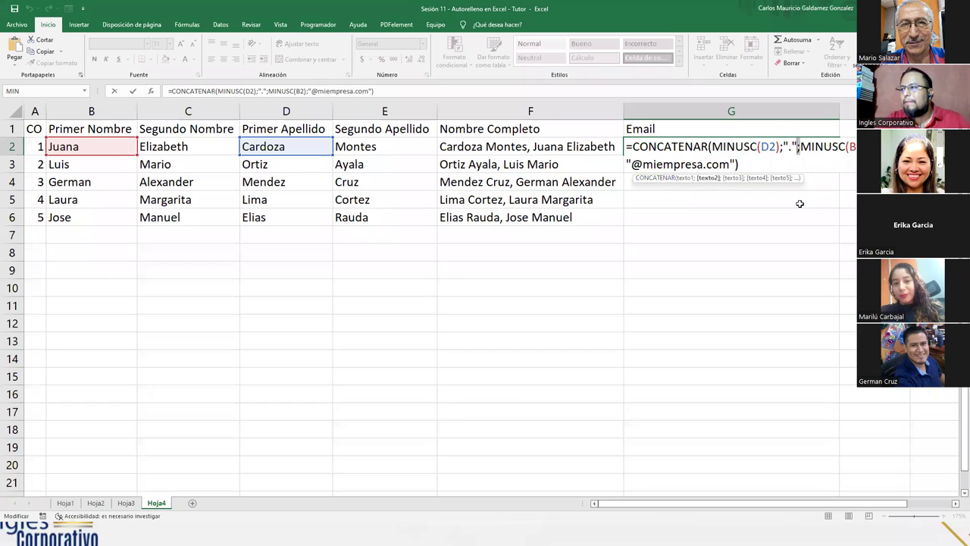
pyautogui.click(800, 147)
pyautogui.moveTo(800, 146); pyautogui.dragTo(855, 147)
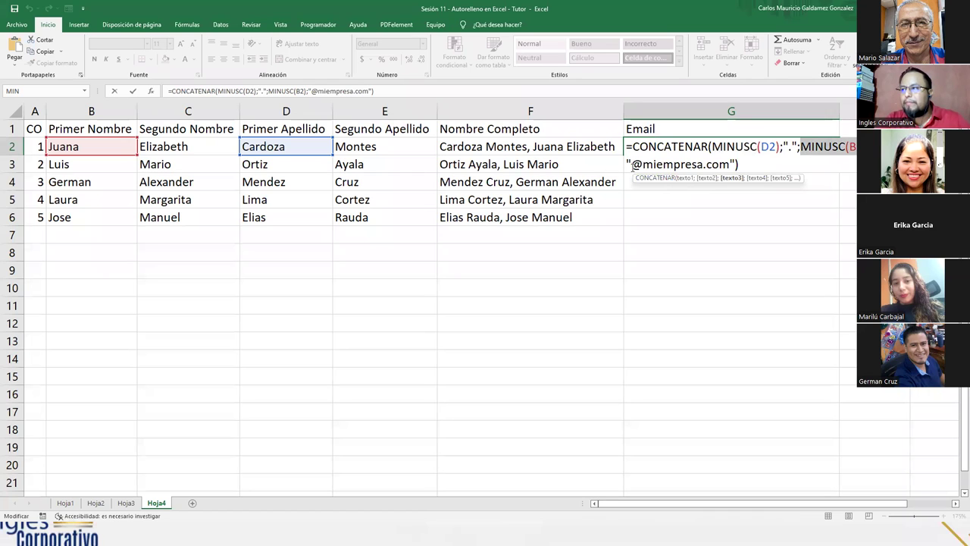
pyautogui.moveTo(632, 164); pyautogui.dragTo(729, 165)
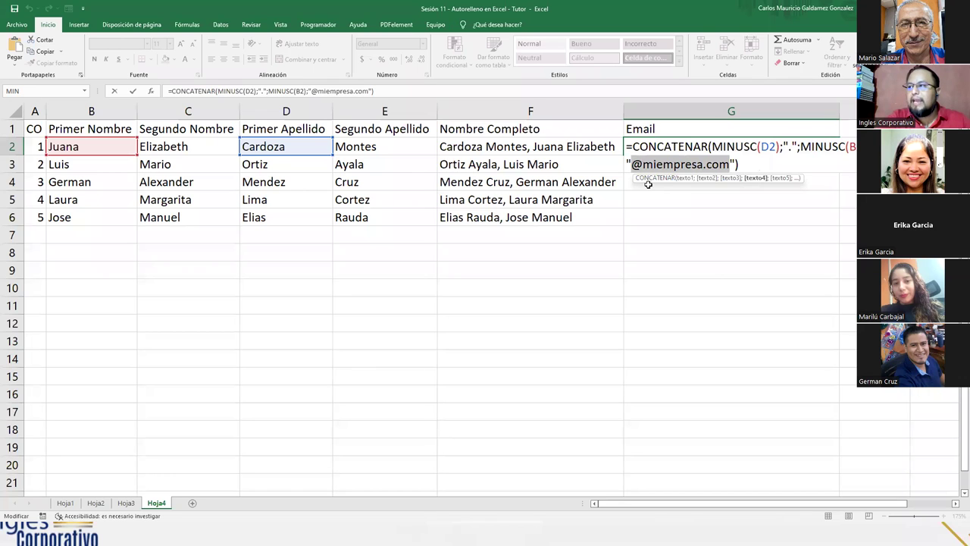
pyautogui.press('Return')
pyautogui.press('Up')
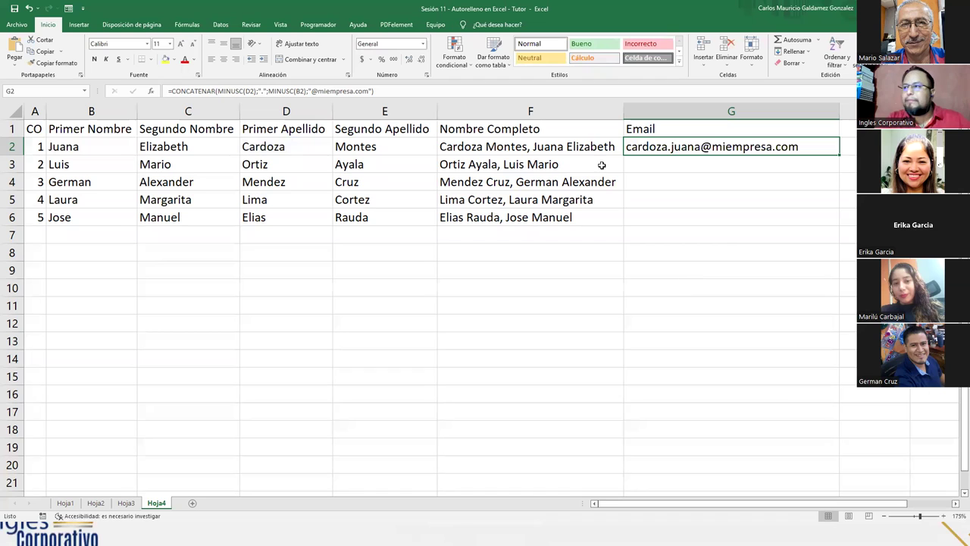
pyautogui.moveTo(76, 146); pyautogui.dragTo(468, 144)
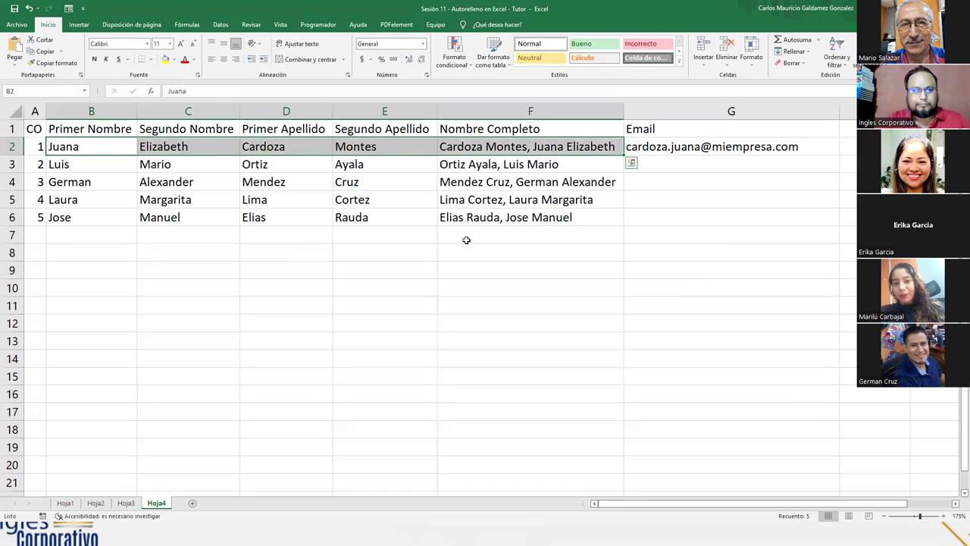
pyautogui.click(646, 210)
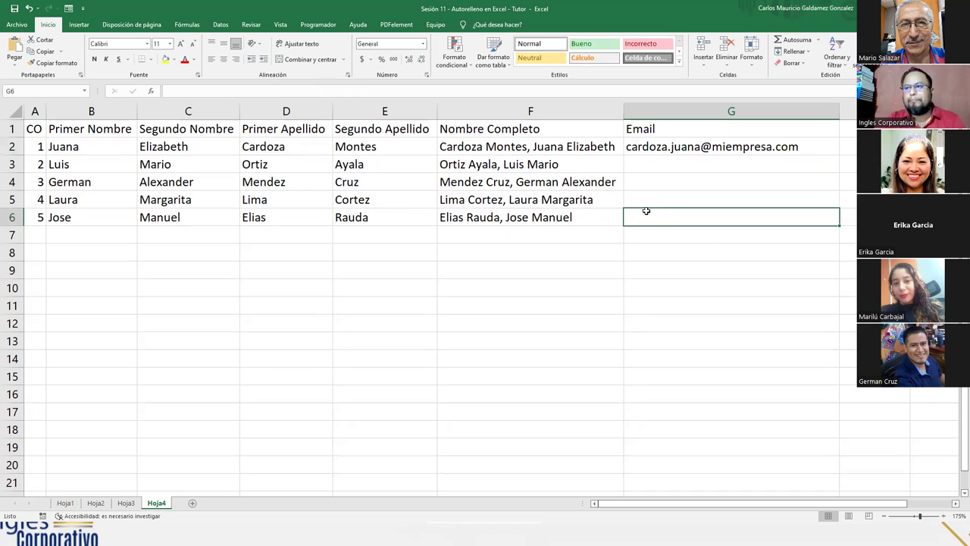
pyautogui.click(684, 151)
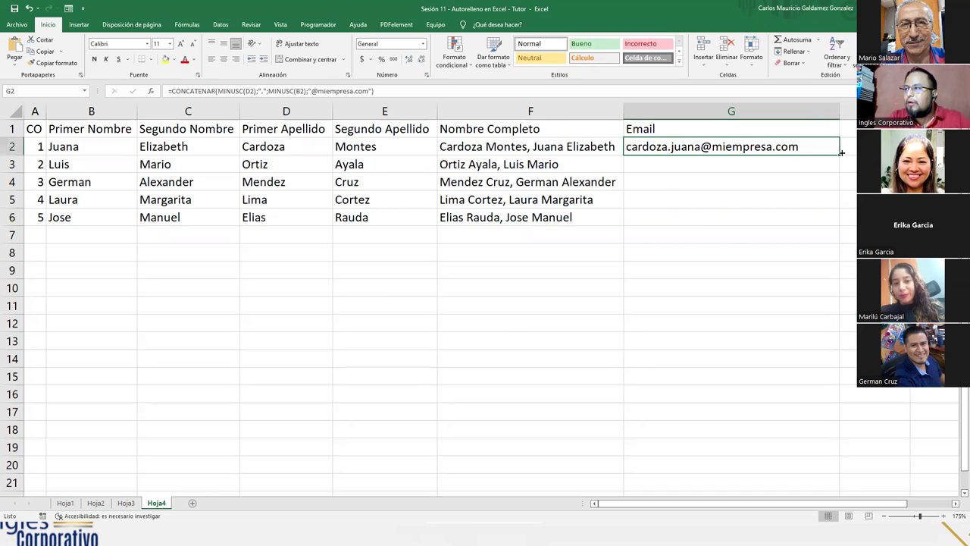
pyautogui.moveTo(839, 155); pyautogui.dragTo(836, 221)
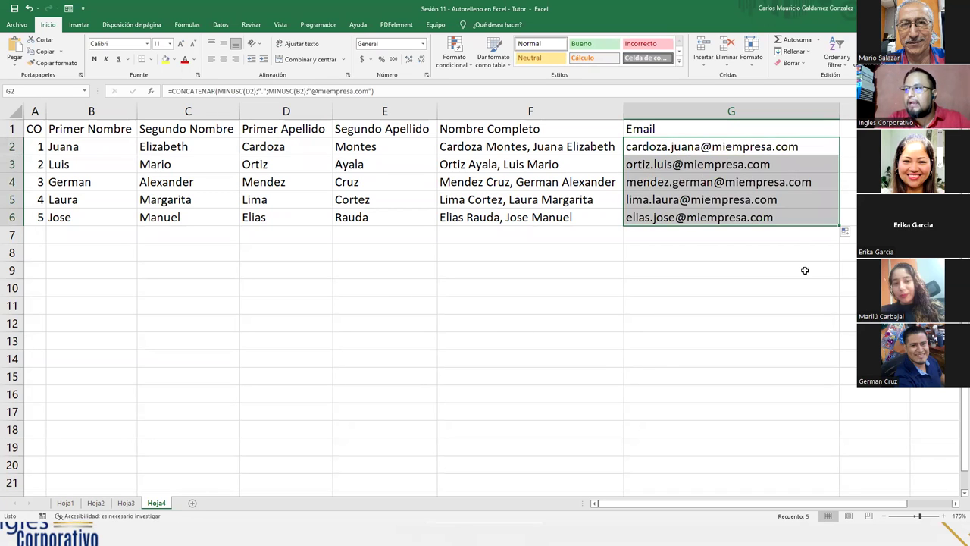
pyautogui.click(685, 199)
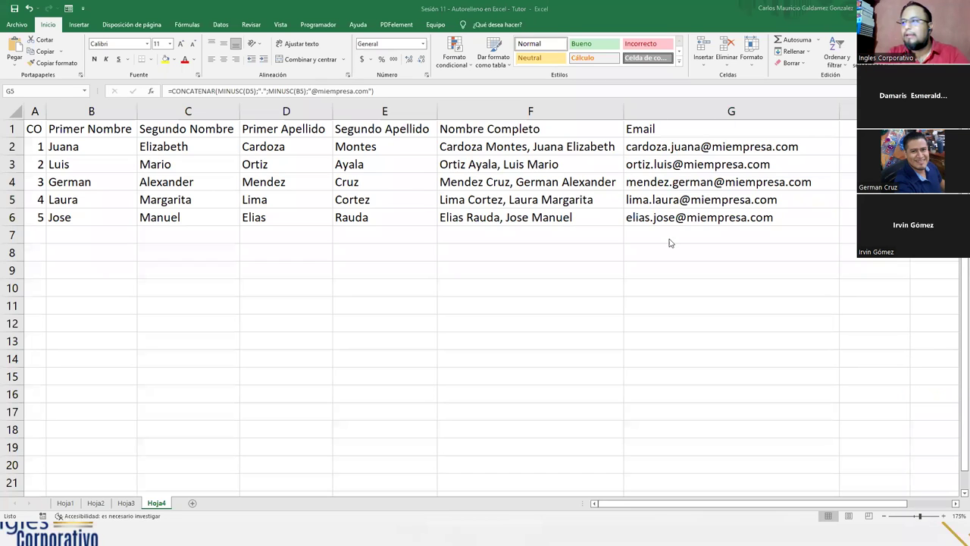
pyautogui.click(679, 202)
pyautogui.click(713, 149)
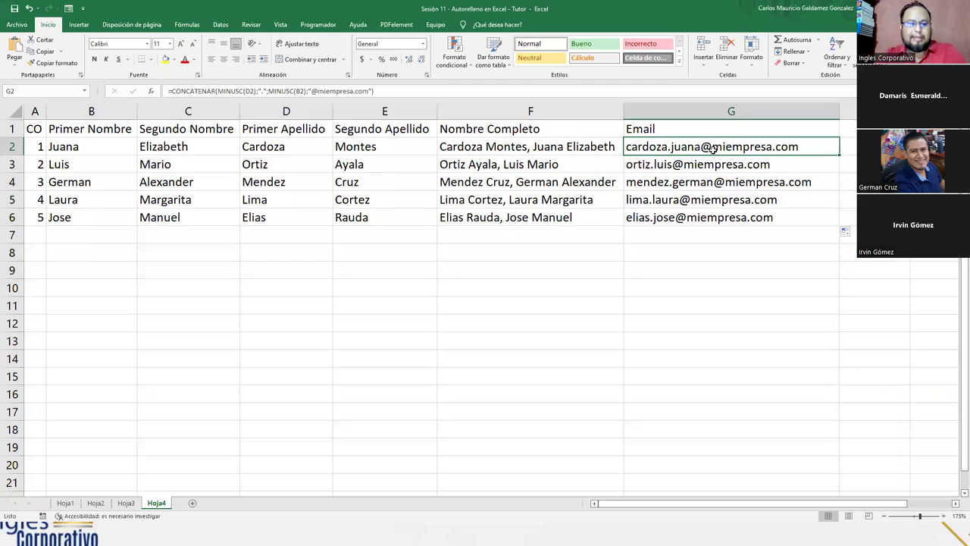
# Step: Review G2's email formula, then show the full-screen 'VAMOS A PRACTICAR' slide
pyautogui.press('F2')
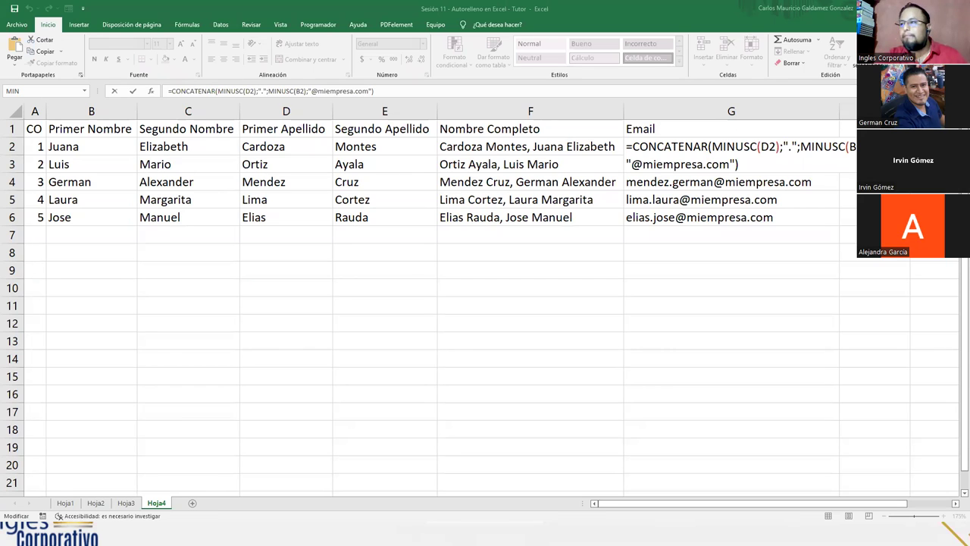
pyautogui.click(578, 210)
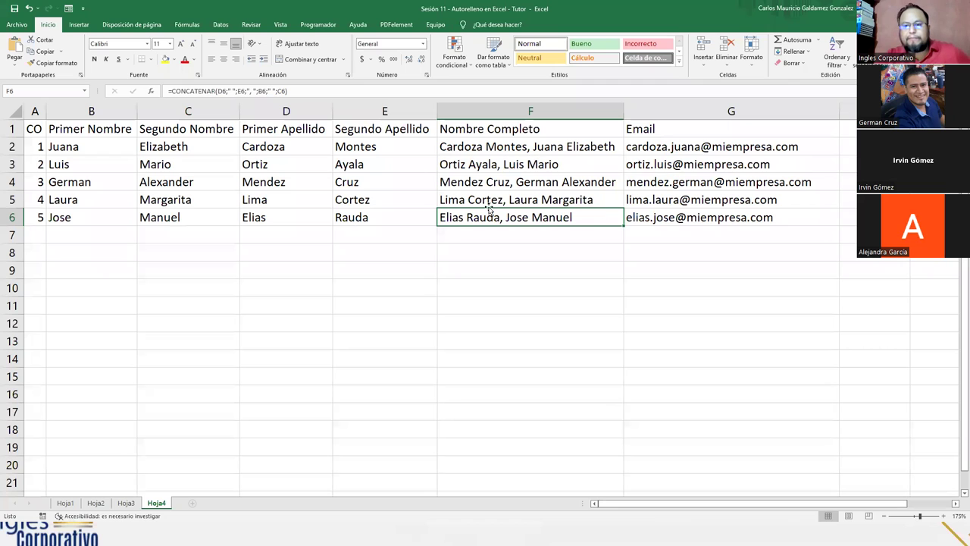
pyautogui.hotkey('alt', 'Tab')
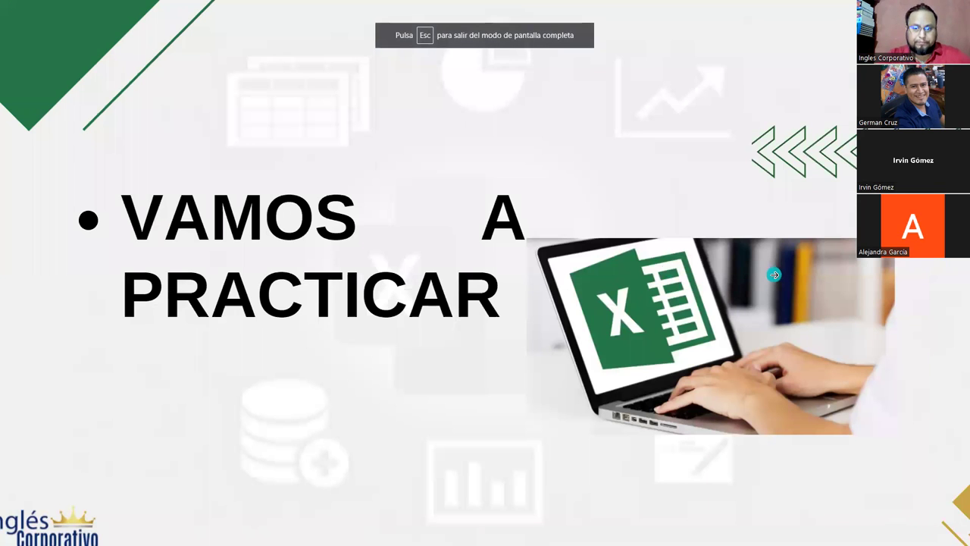
pyautogui.click(792, 221)
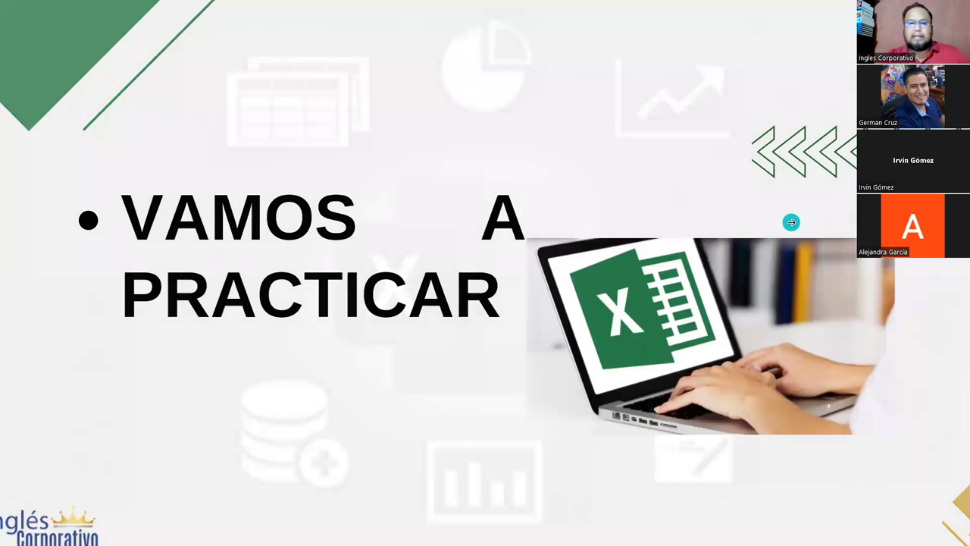